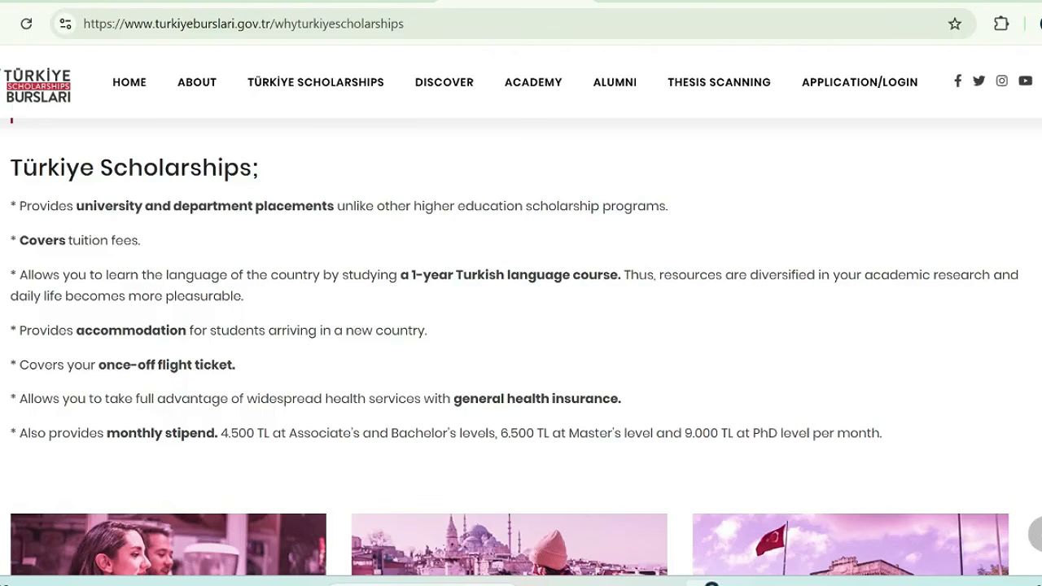
Review the scholarship's university placement, tuition coverage and one-year Turkish language course benefits
drag(77, 206, 334, 206)
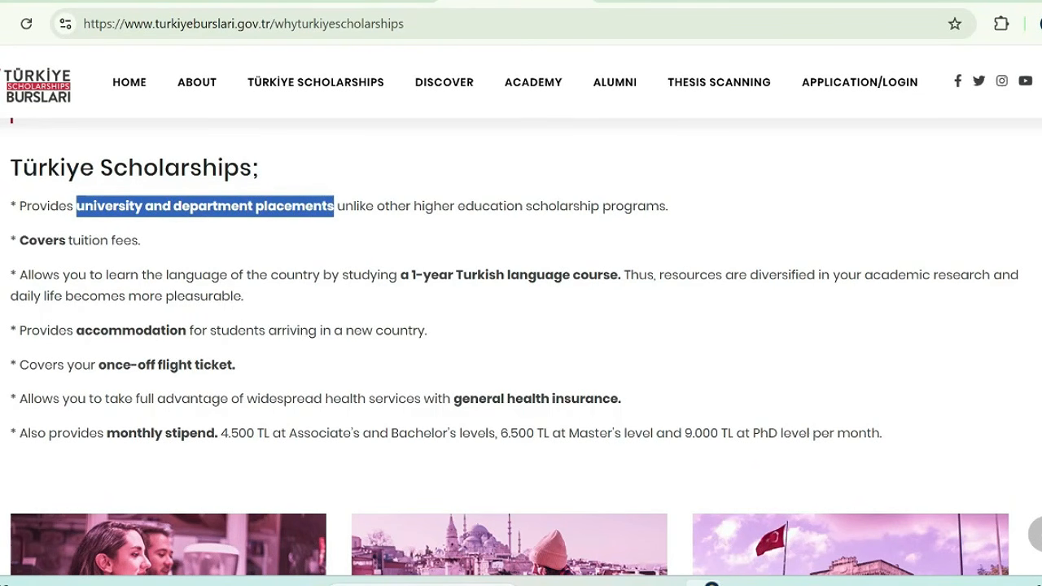
click(145, 246)
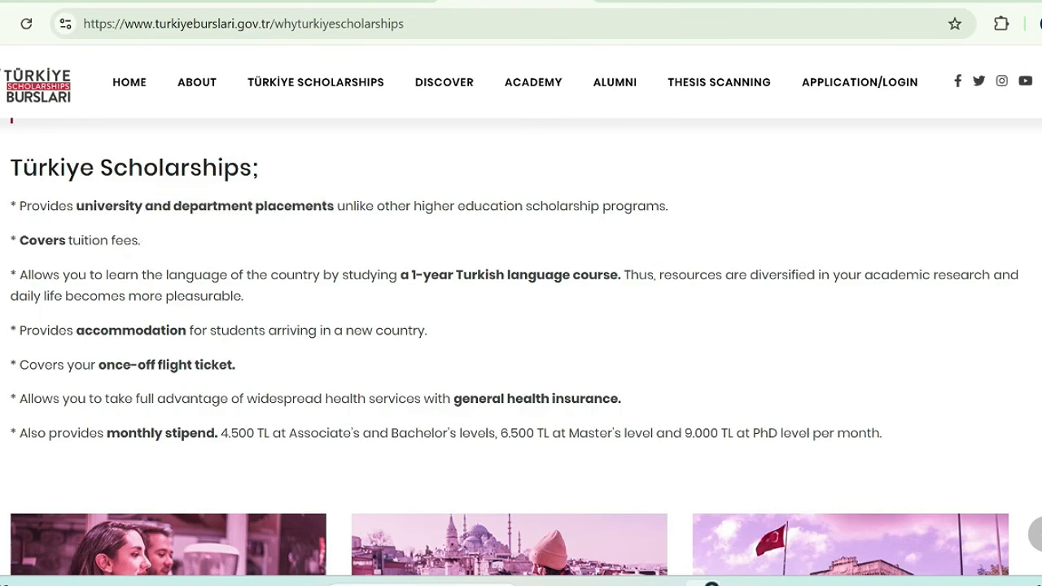
drag(13, 241, 184, 249)
click(191, 250)
scroll(198, 247, down, 1)
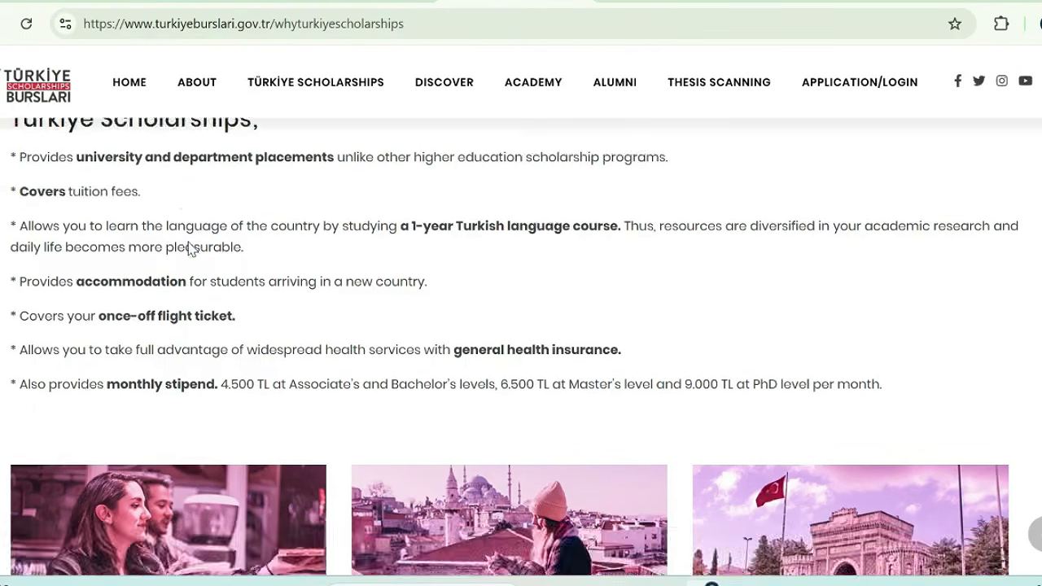
drag(398, 184, 619, 185)
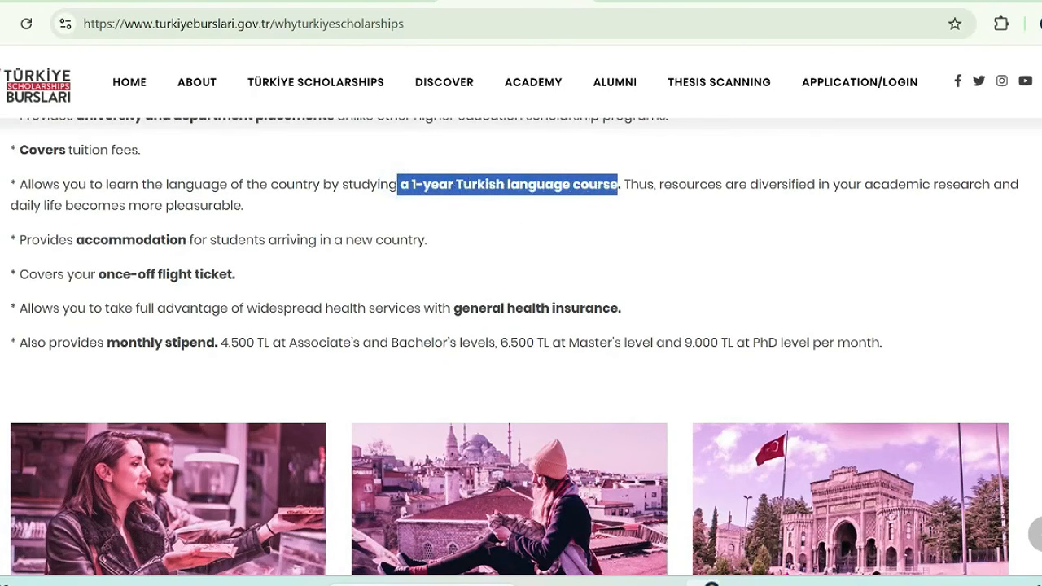
click(496, 218)
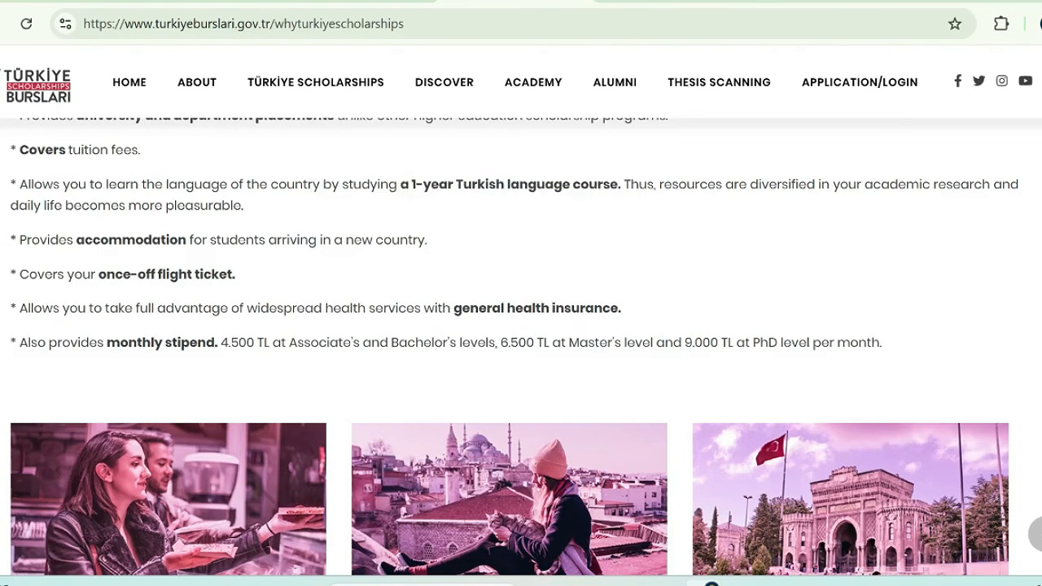
scroll(521, 326, down, 1)
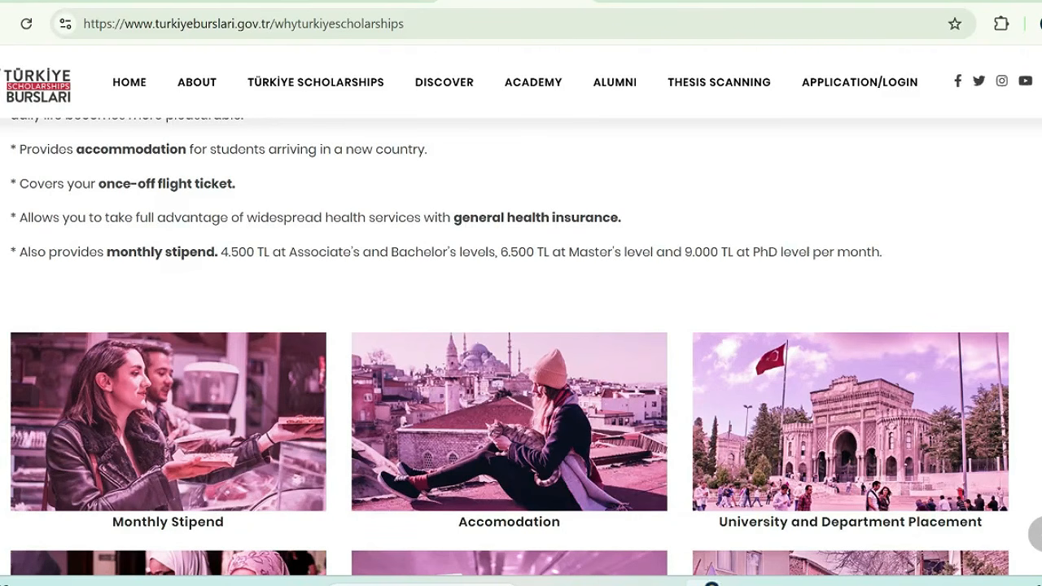
Review the accommodation and once-off flight ticket benefits in the scholarship's benefit list
drag(19, 149, 435, 163)
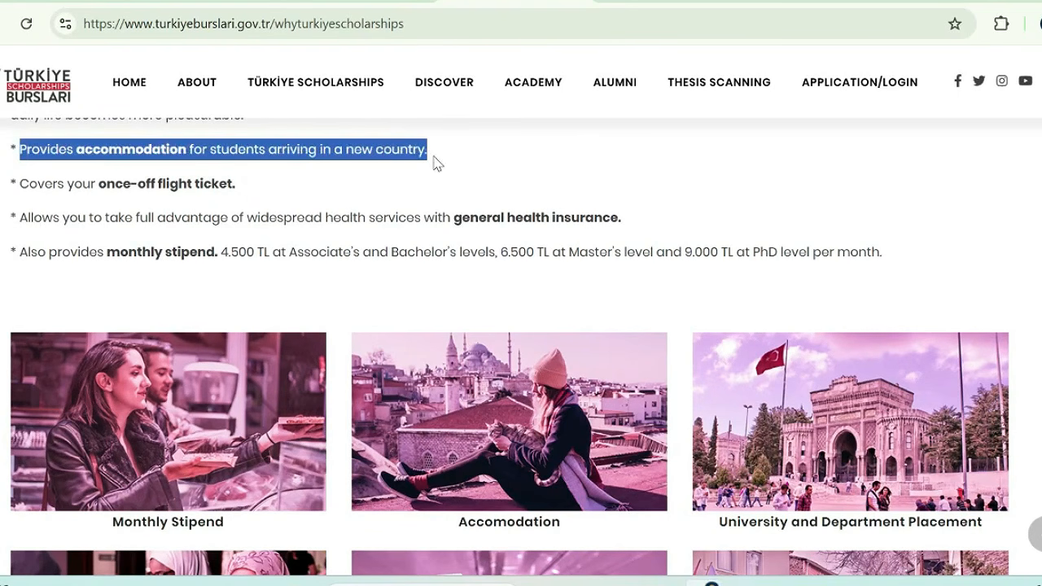
click(243, 194)
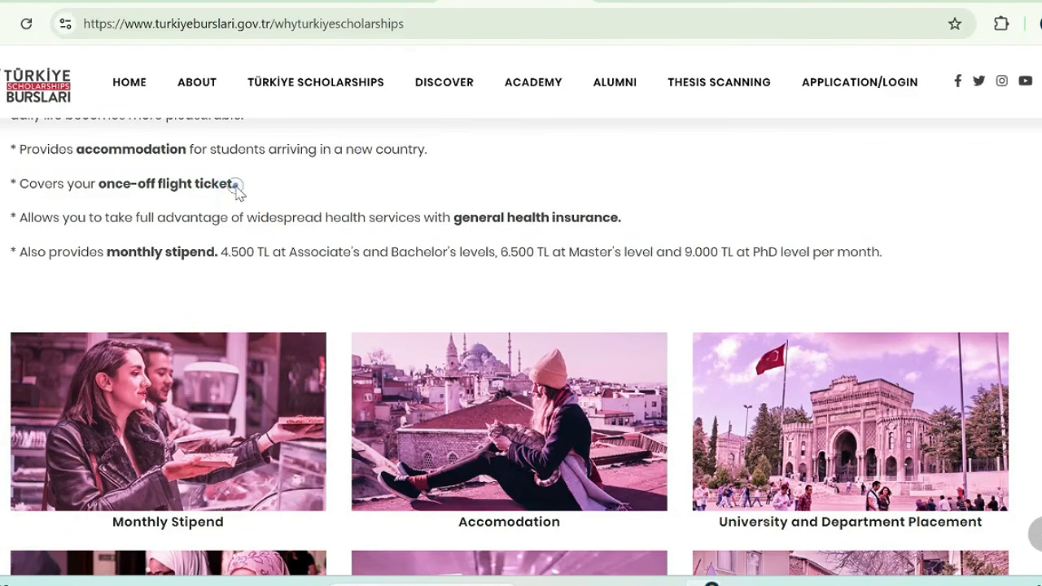
drag(235, 186, 20, 185)
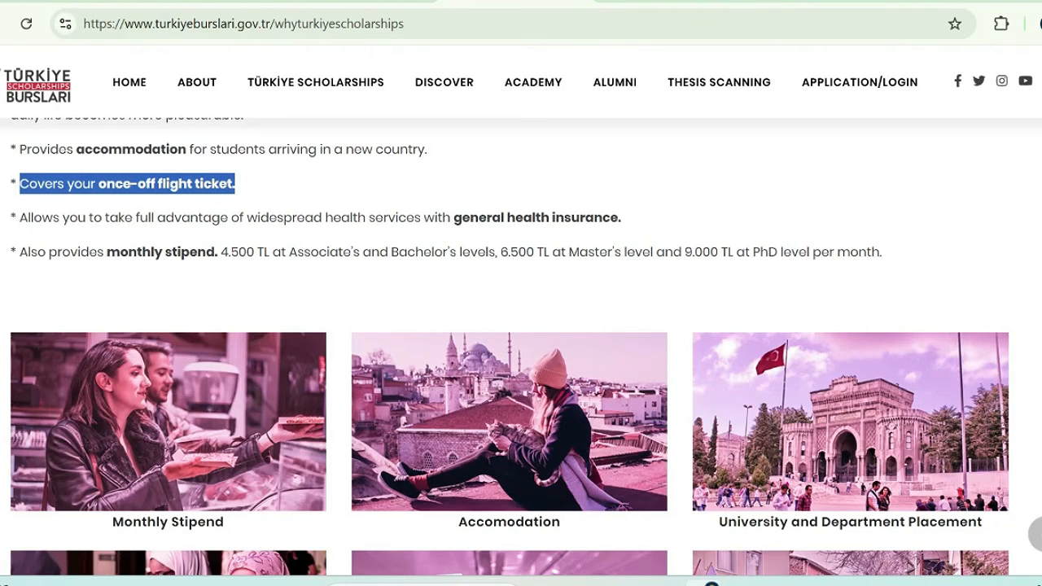
click(261, 197)
scroll(263, 188, down, 2)
scroll(263, 188, up, 1)
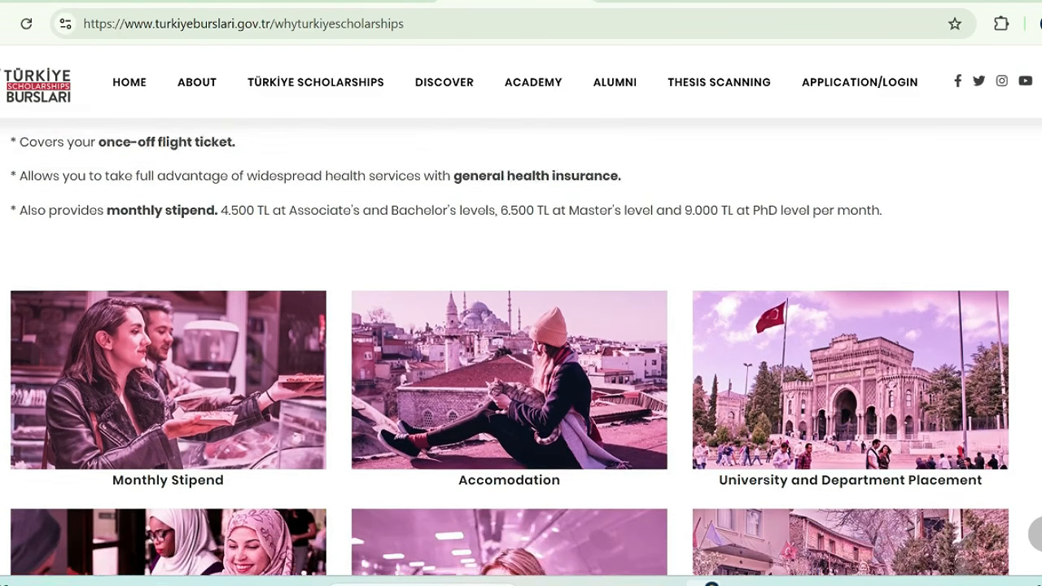
scroll(510, 348, up, 1)
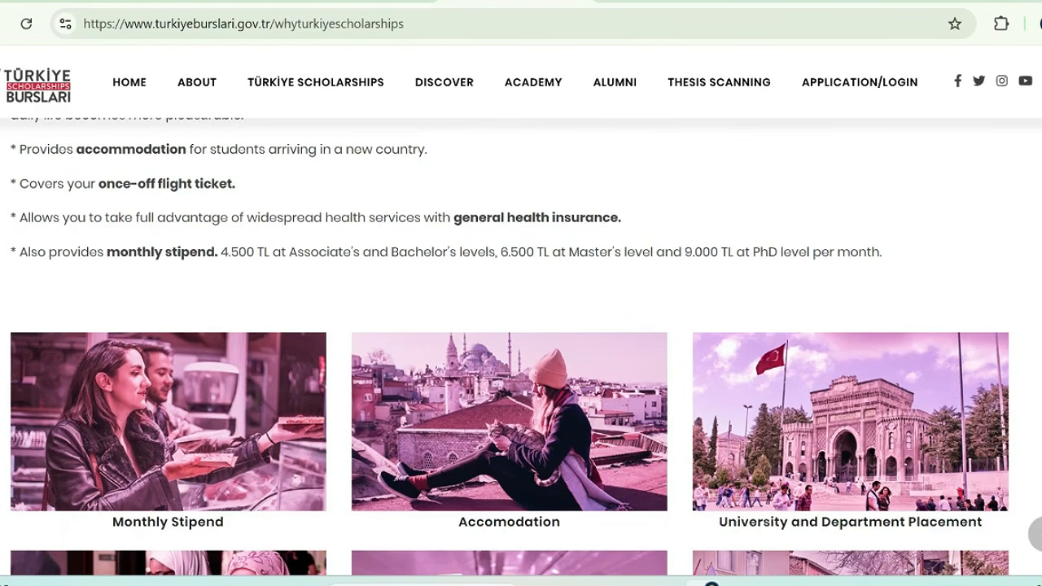
Review the general health insurance benefit and the monthly stipend amounts for each study level
drag(620, 217, 454, 217)
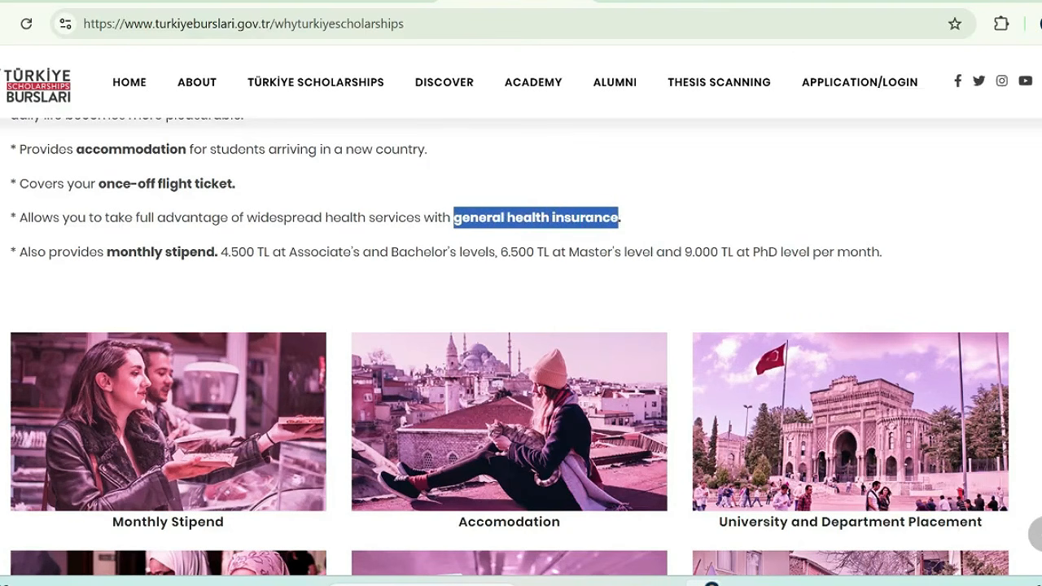
scroll(208, 209, down, 2)
click(203, 200)
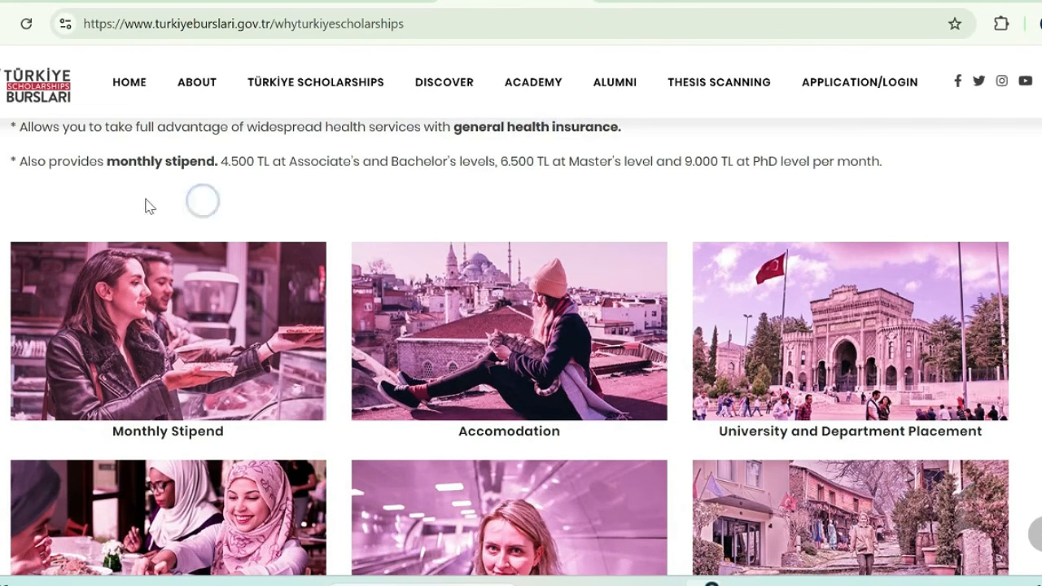
click(144, 197)
click(106, 166)
drag(106, 161, 895, 167)
Look through the illustrated benefit cards, from Monthly Stipend to Tuition Fee
scroll(789, 319, down, 2)
scroll(791, 310, up, 1)
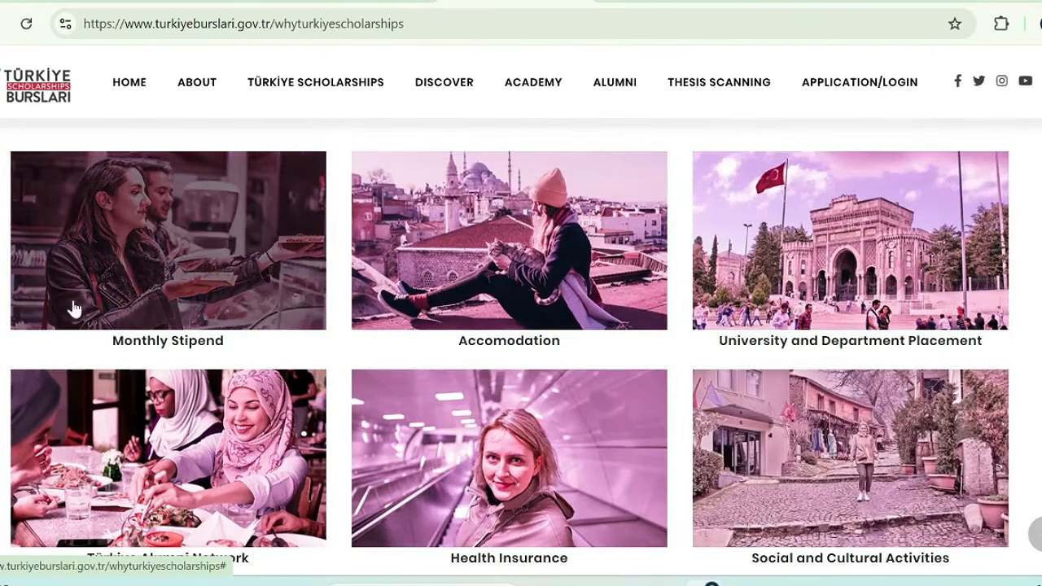
scroll(852, 295, down, 1)
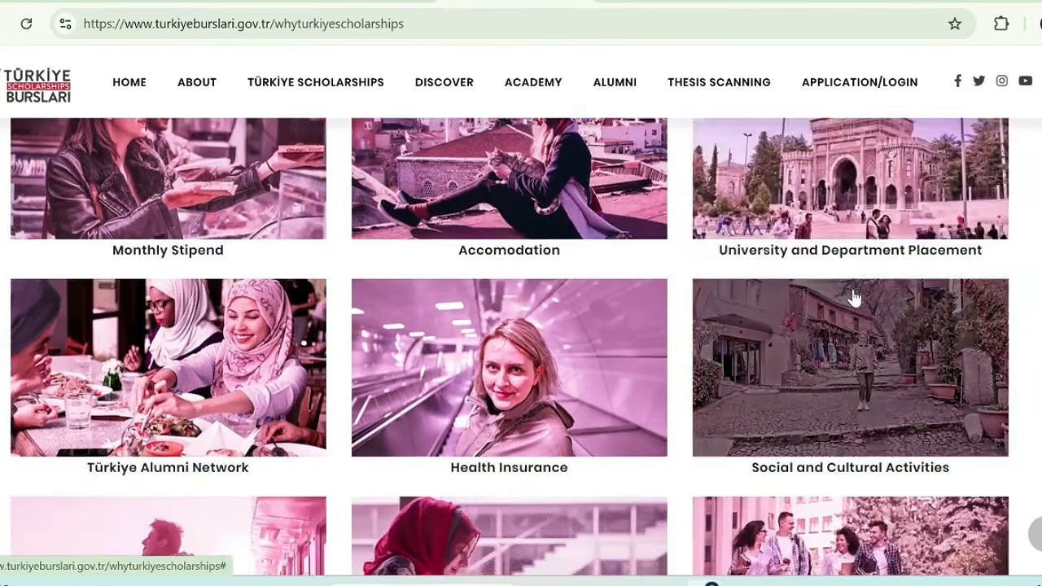
scroll(852, 298, down, 1)
scroll(217, 295, down, 2)
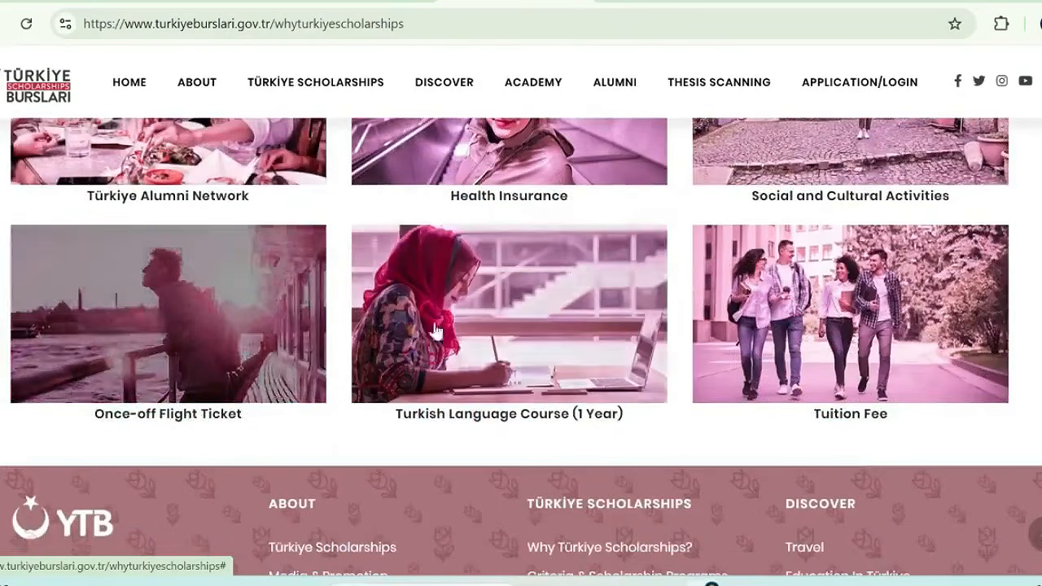
scroll(842, 350, up, 3)
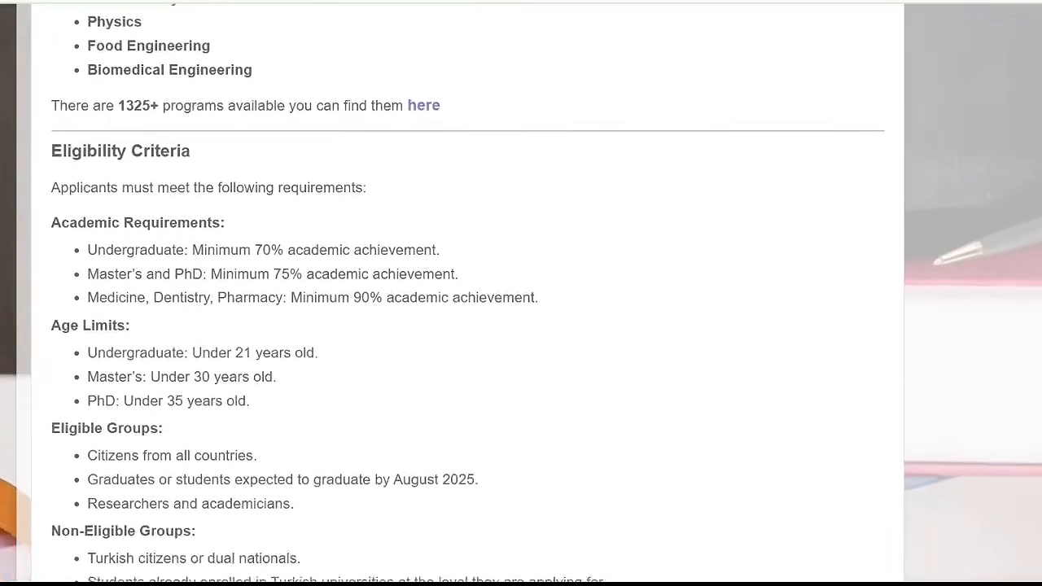
Examine the eligibility criteria, including academic requirements, age limits, eligible groups and language requirements
scroll(522, 293, down, 1)
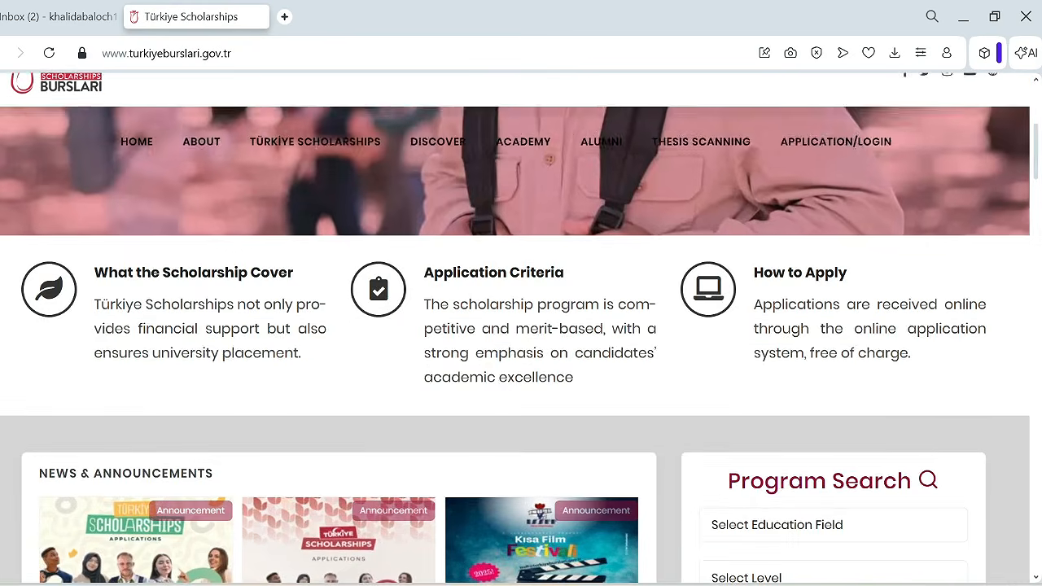
scroll(521, 367, down, 15)
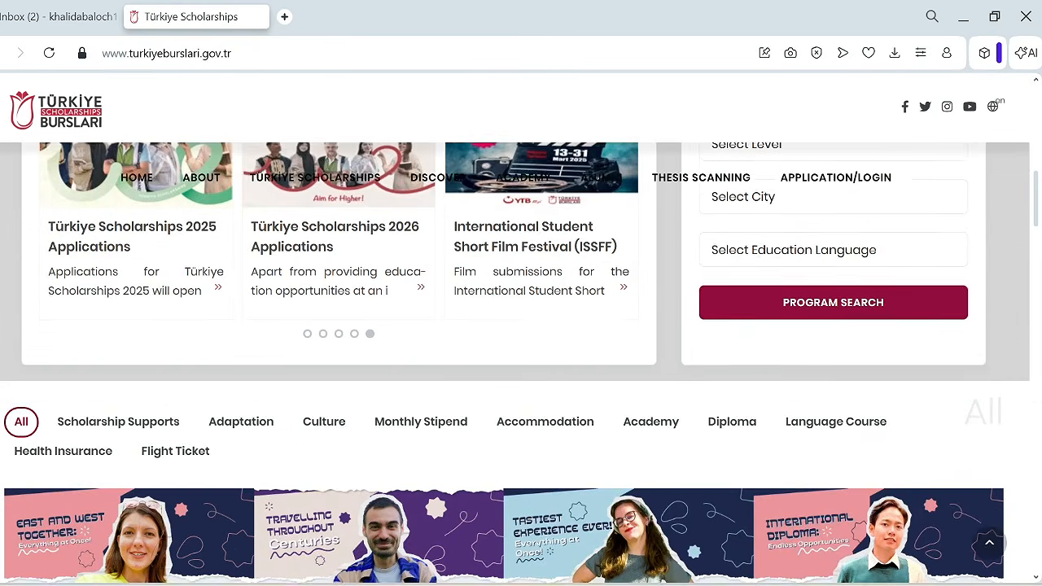
Open the application login site from the Türkiye Scholarships home page's footer and start a new account registration
scroll(521, 367, down, 15)
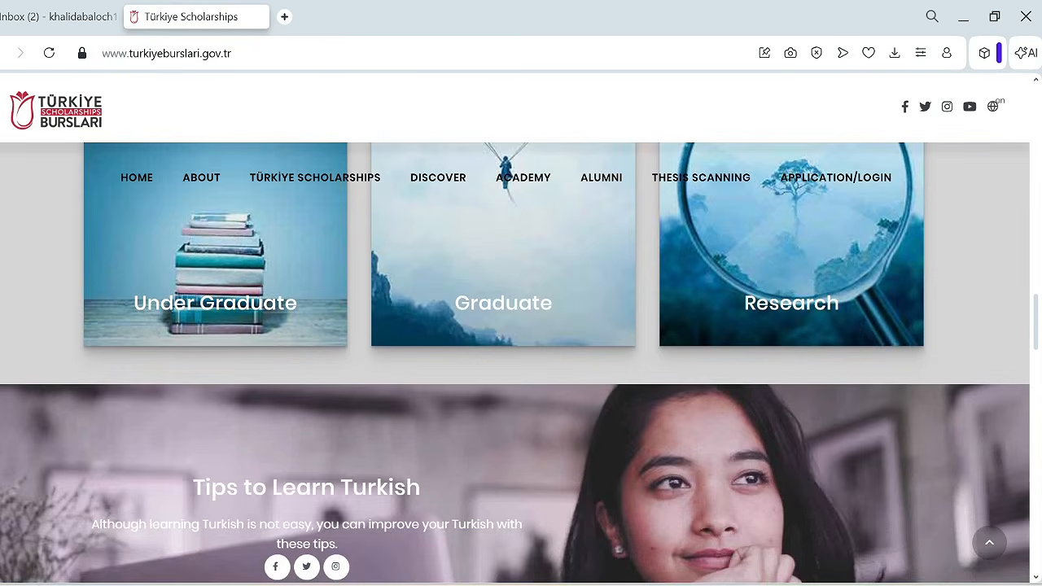
scroll(521, 366, down, 10)
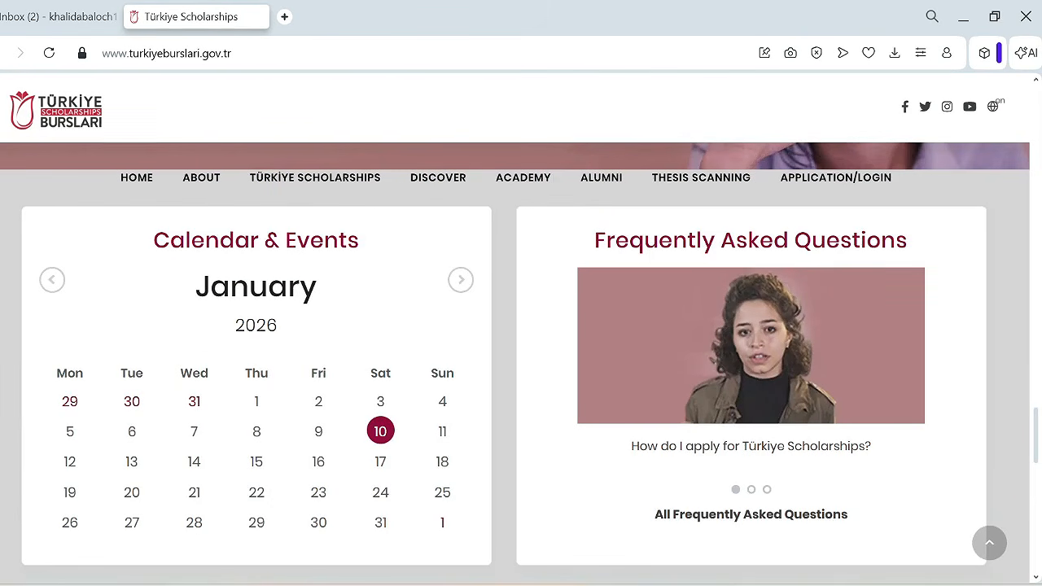
scroll(93, 507, down, 8)
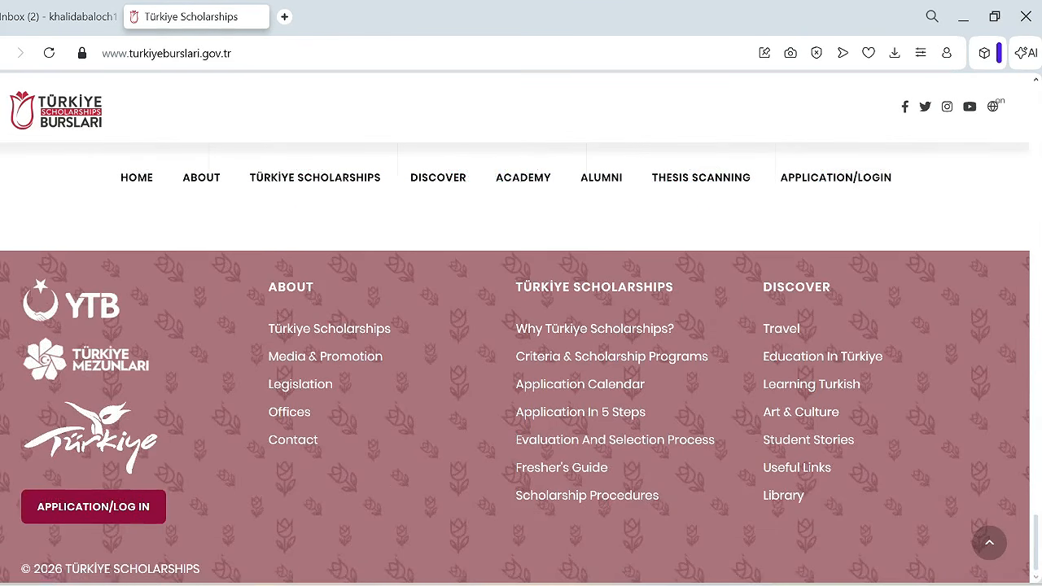
click(94, 507)
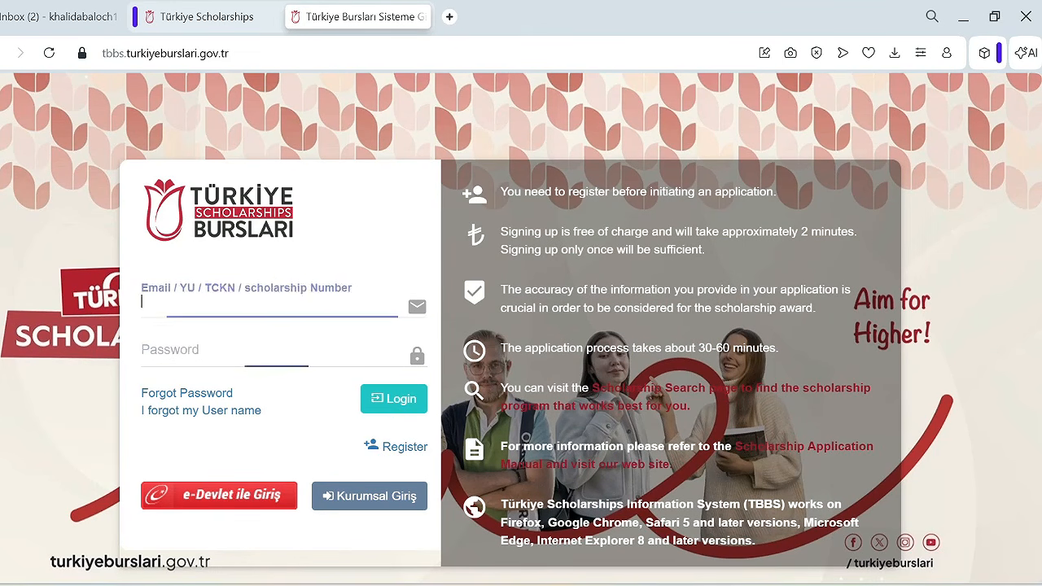
click(404, 446)
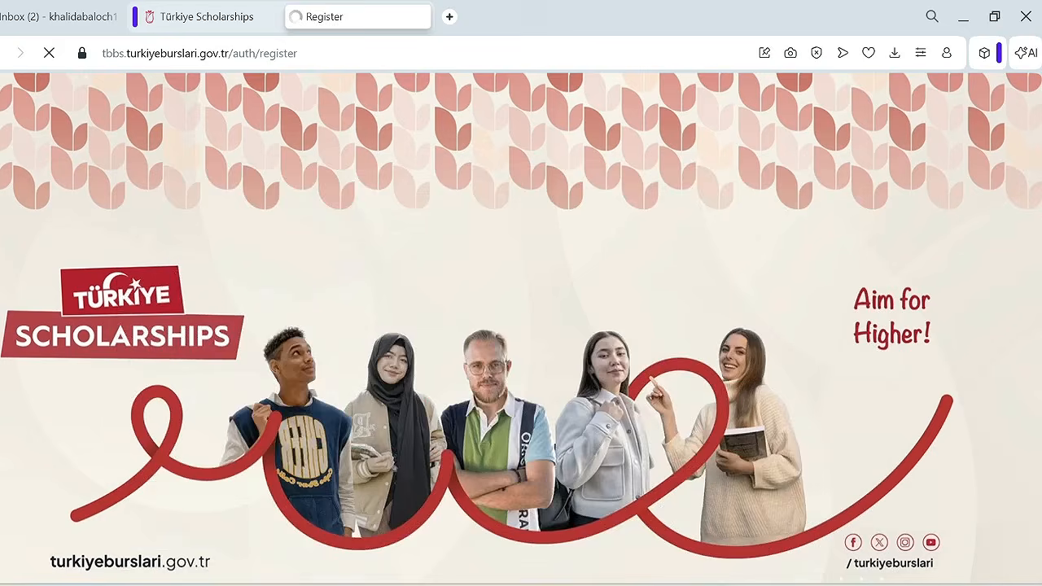
Enter "Best Youtube channel" as the secret question in the registration form
scroll(488, 326, up, 1)
scroll(489, 325, down, 1)
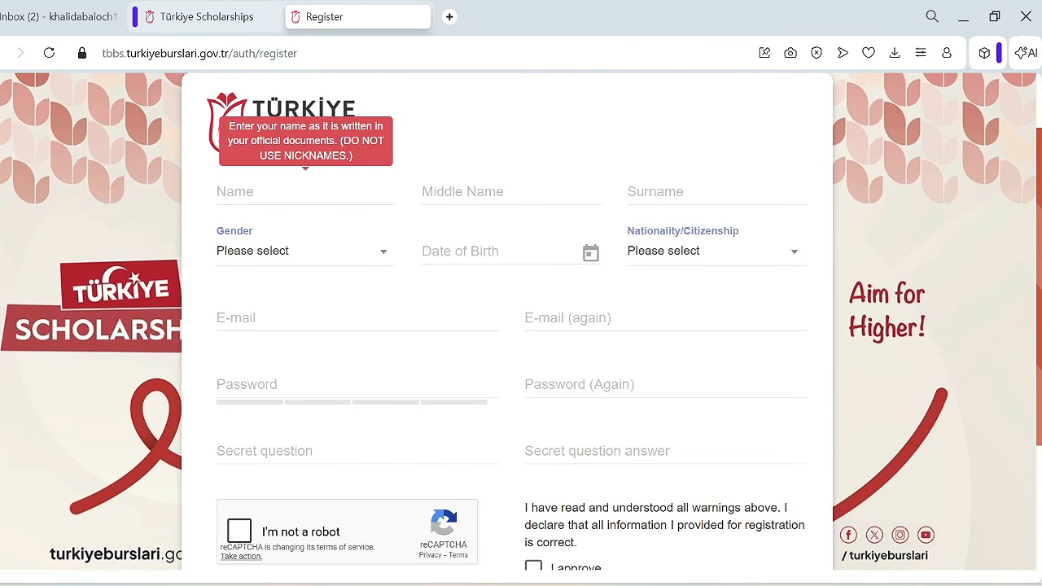
click(306, 193)
click(342, 452)
click(656, 451)
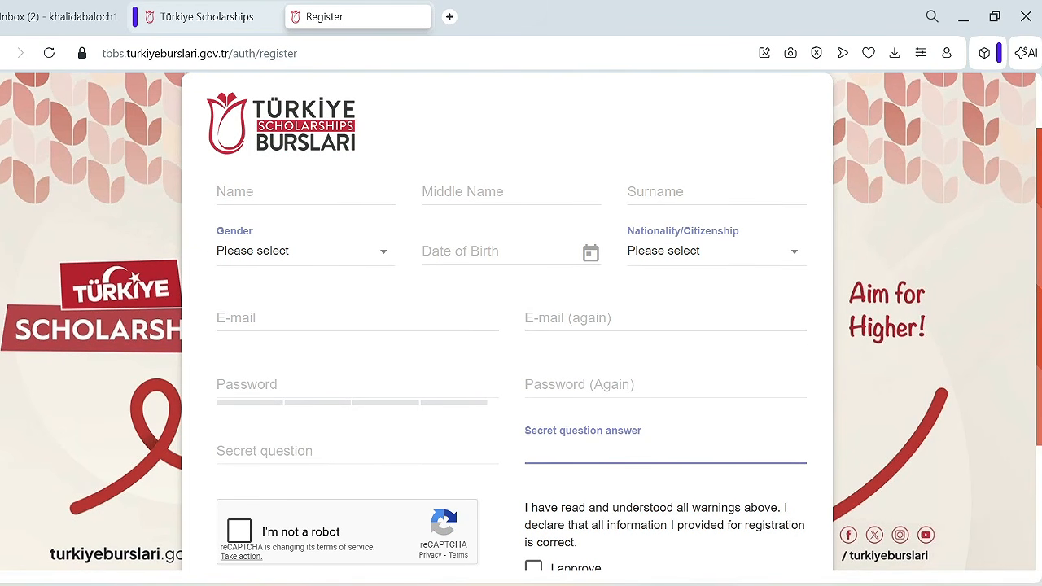
click(306, 193)
click(350, 451)
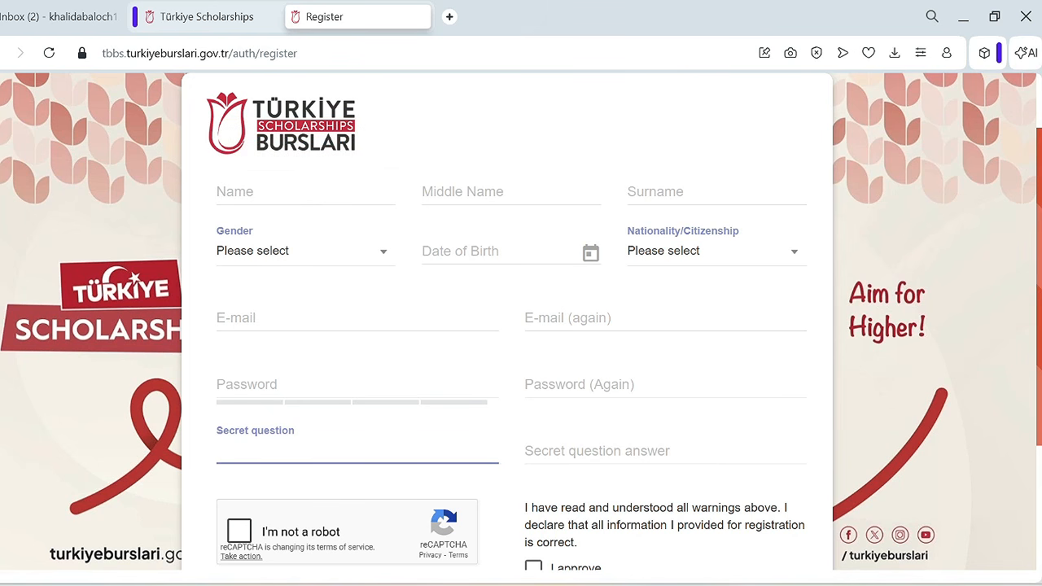
text(Best Youtube channel)
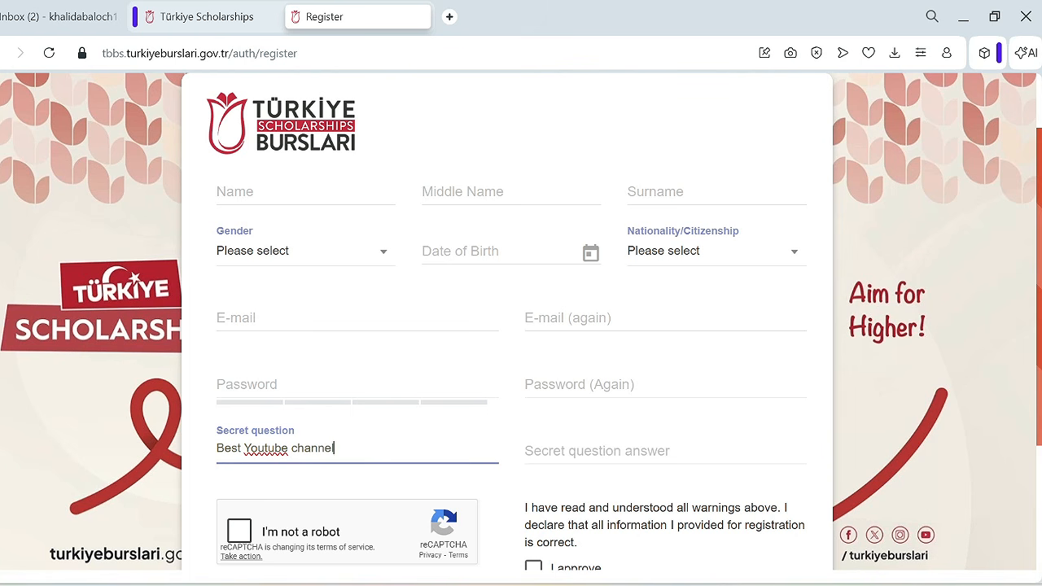
Enter the answer to the secret question and filter the registration form's nationality list
key(Tab)
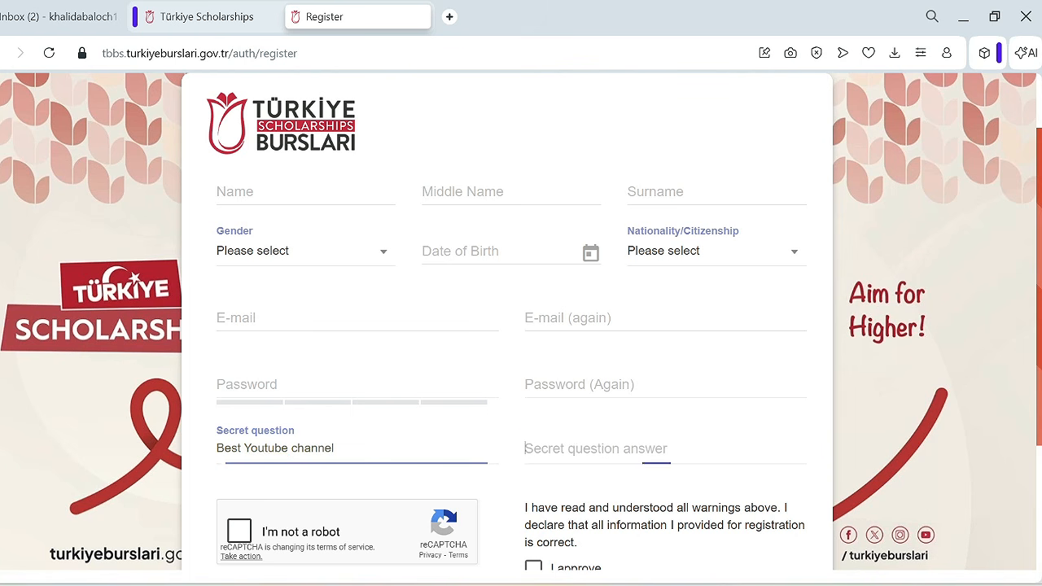
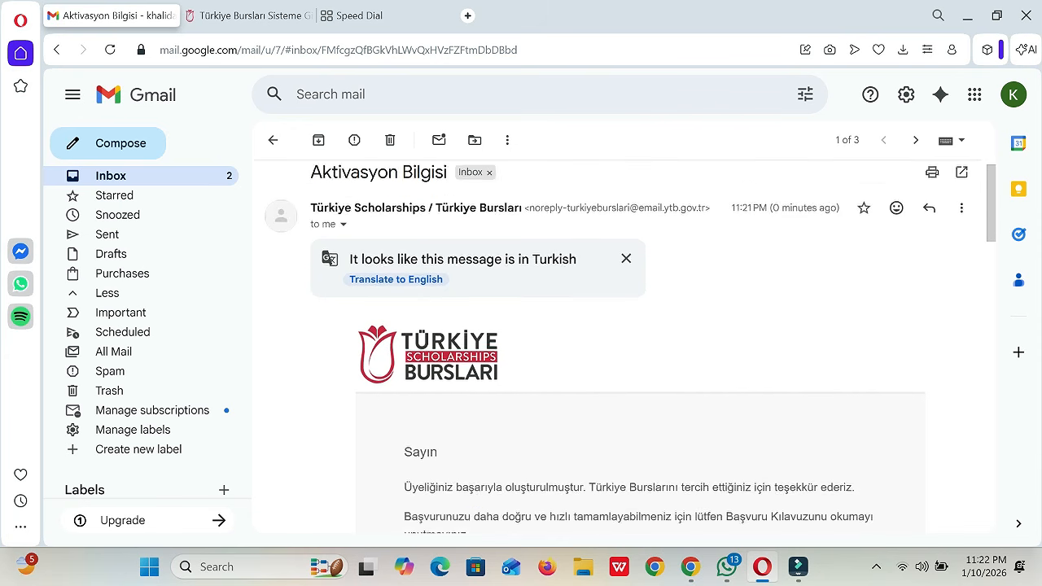
Read the activation email in Gmail and open its account confirmation link
scroll(619, 342, down, 2)
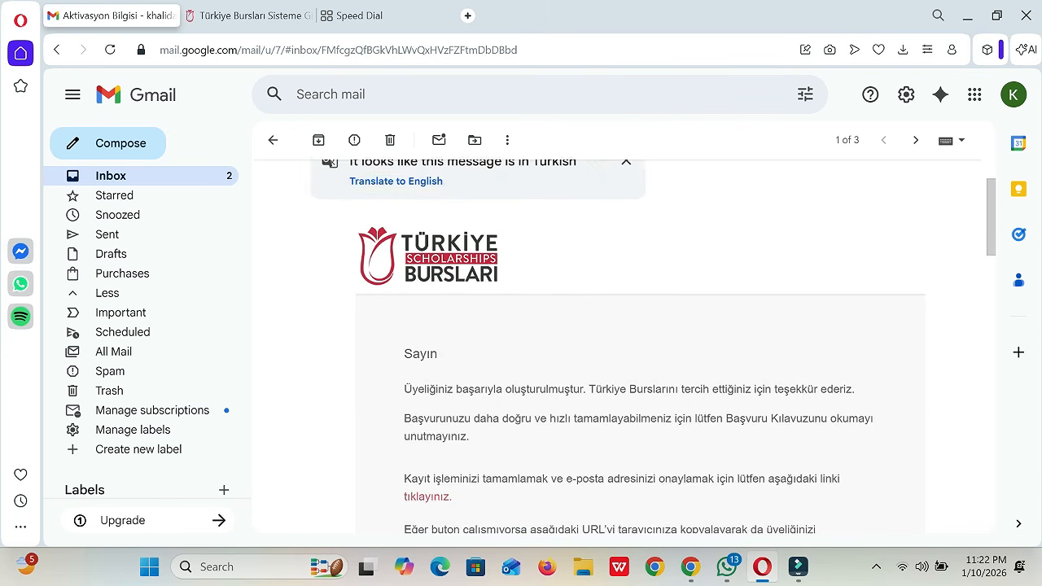
scroll(619, 342, up, 3)
scroll(619, 342, down, 6)
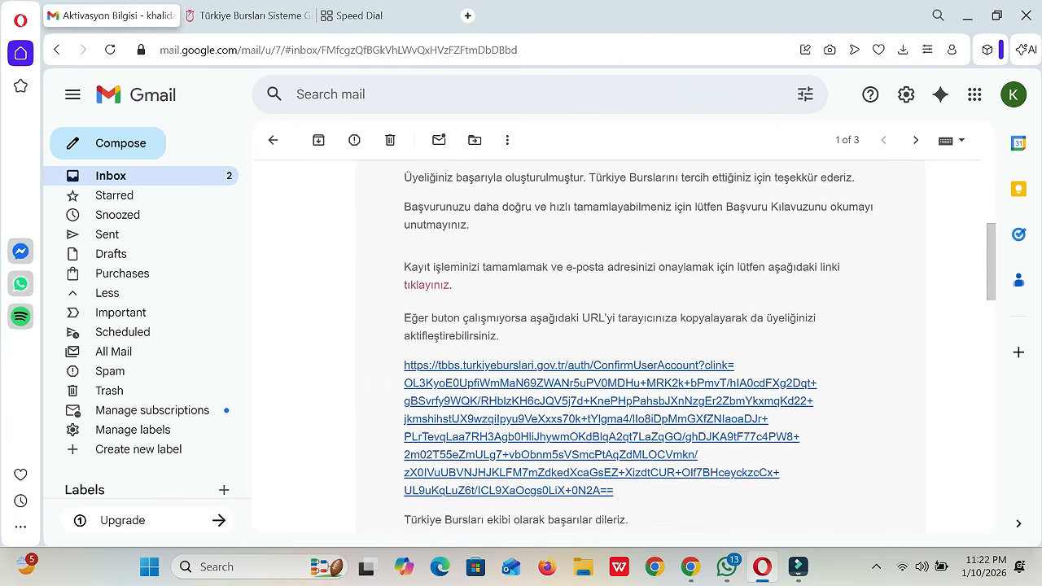
scroll(570, 333, down, 1)
click(570, 334)
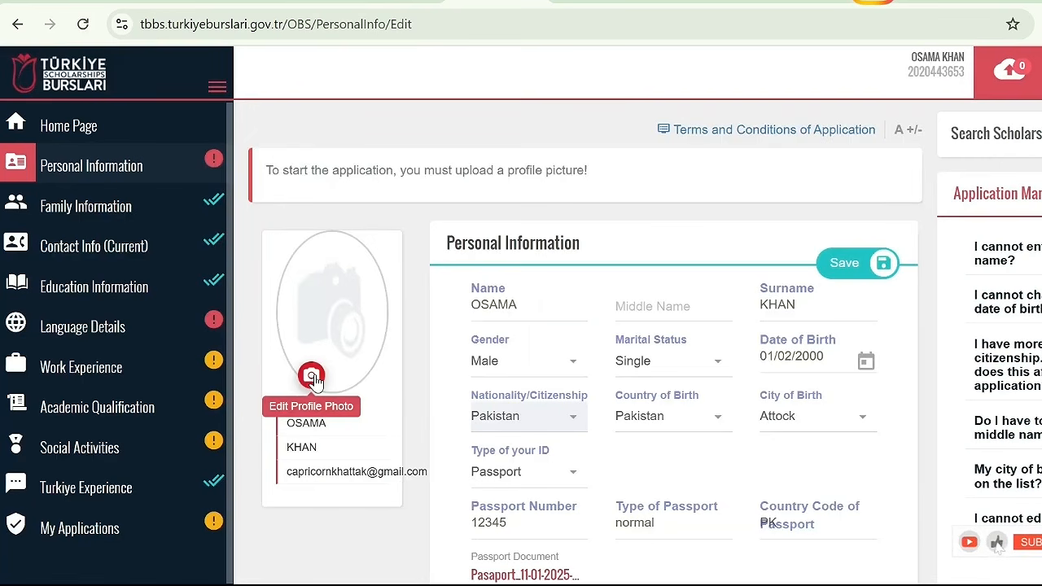
Upload the image ending in 52b48_b.jpg as the profile photo and save the personal information
click(317, 380)
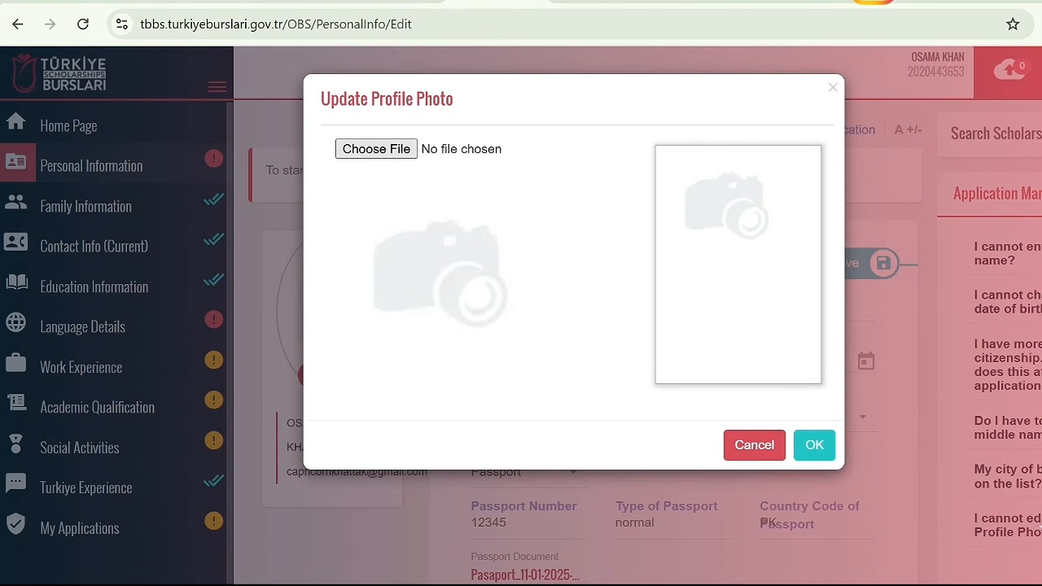
click(800, 415)
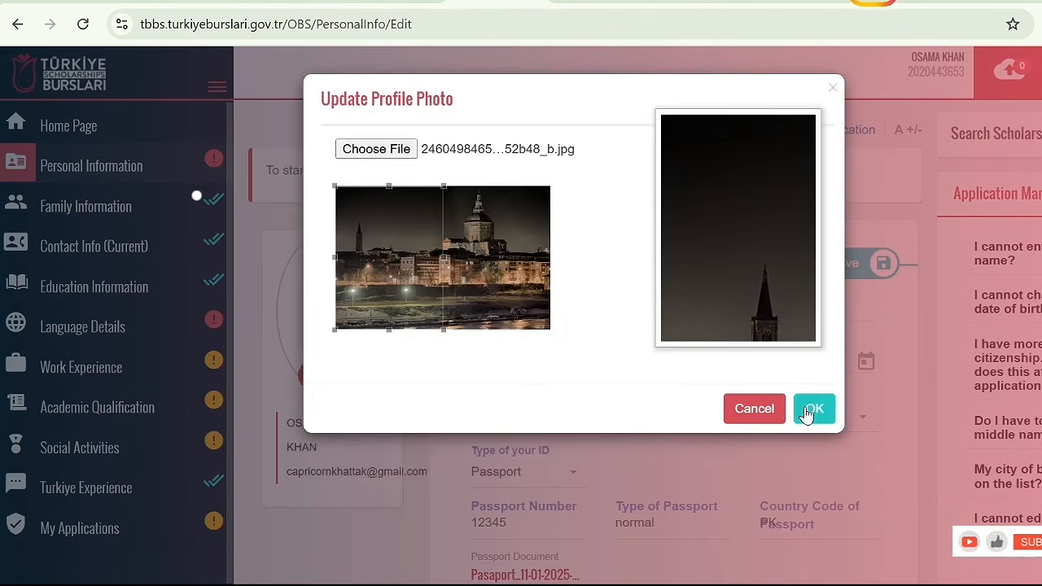
click(809, 414)
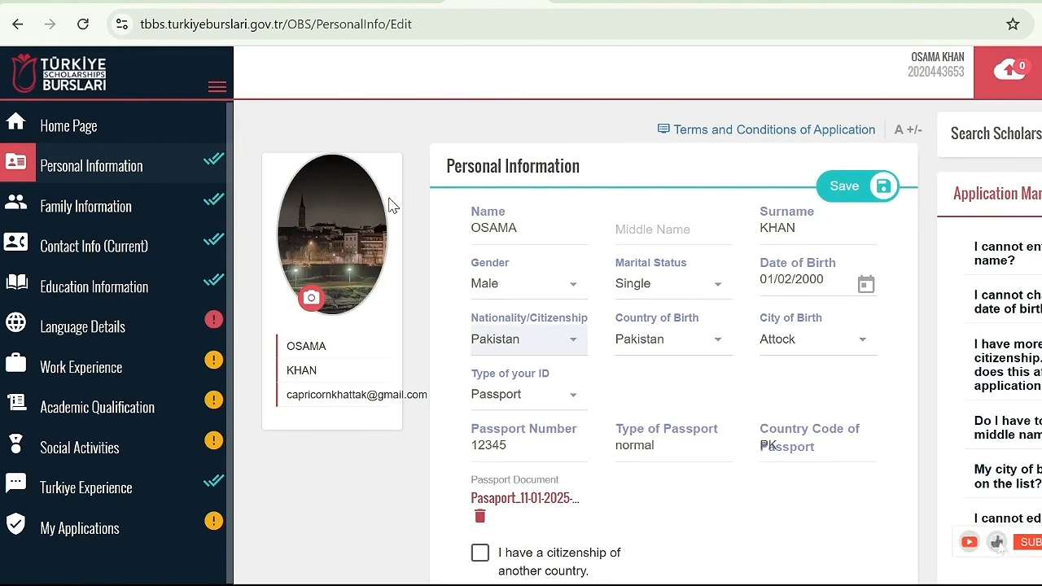
click(839, 192)
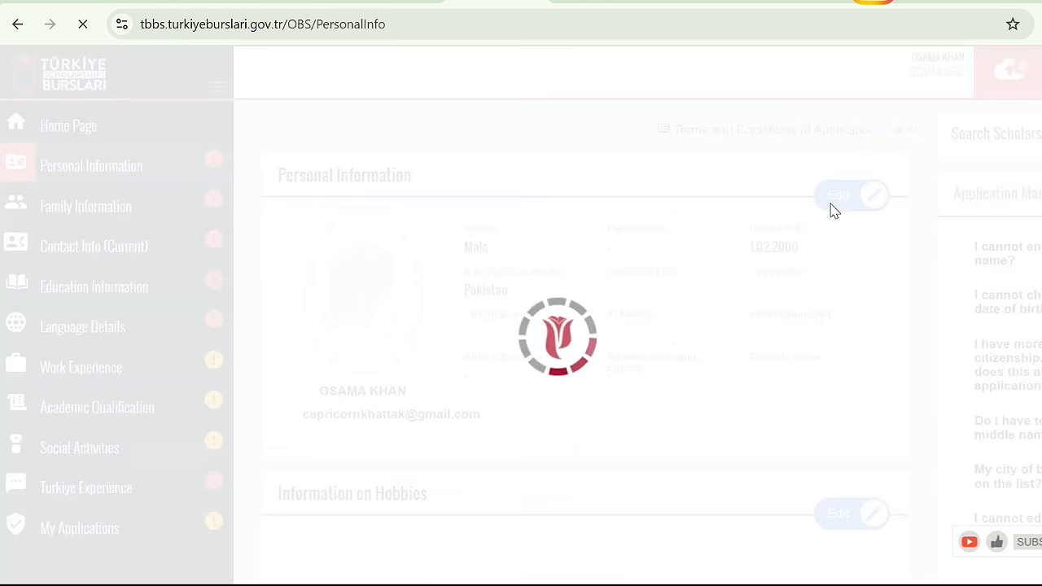
Set the marital status to Single, the country of birth to Pakistan and the city of birth to Attock in the personal information form
scroll(830, 204, down, 1)
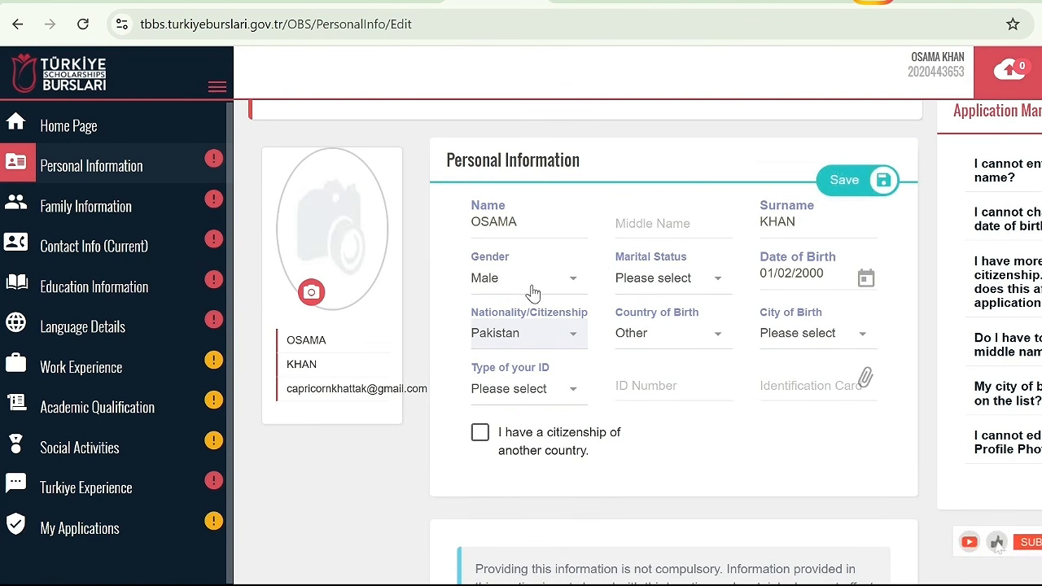
click(652, 288)
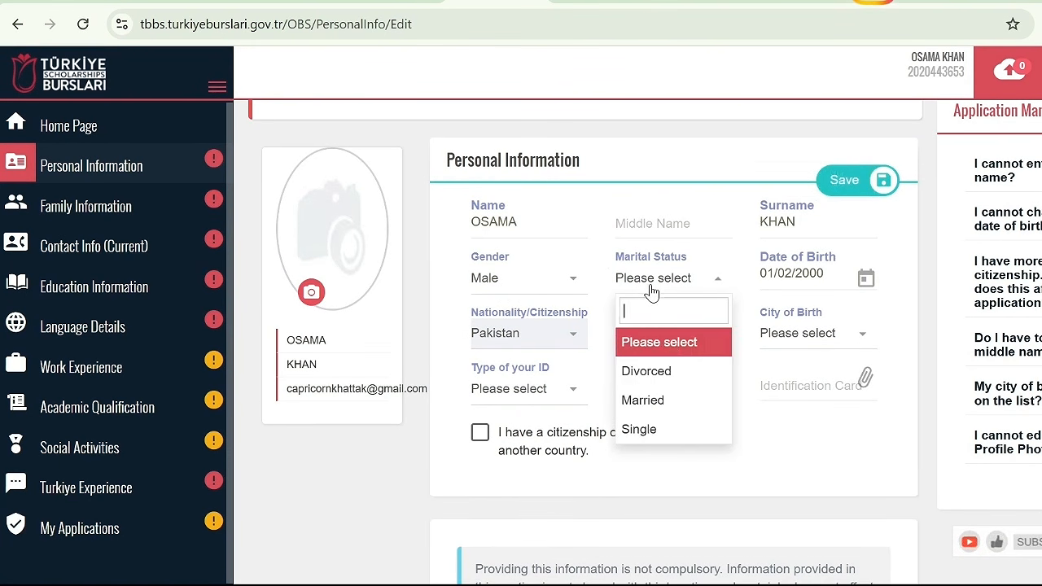
click(667, 430)
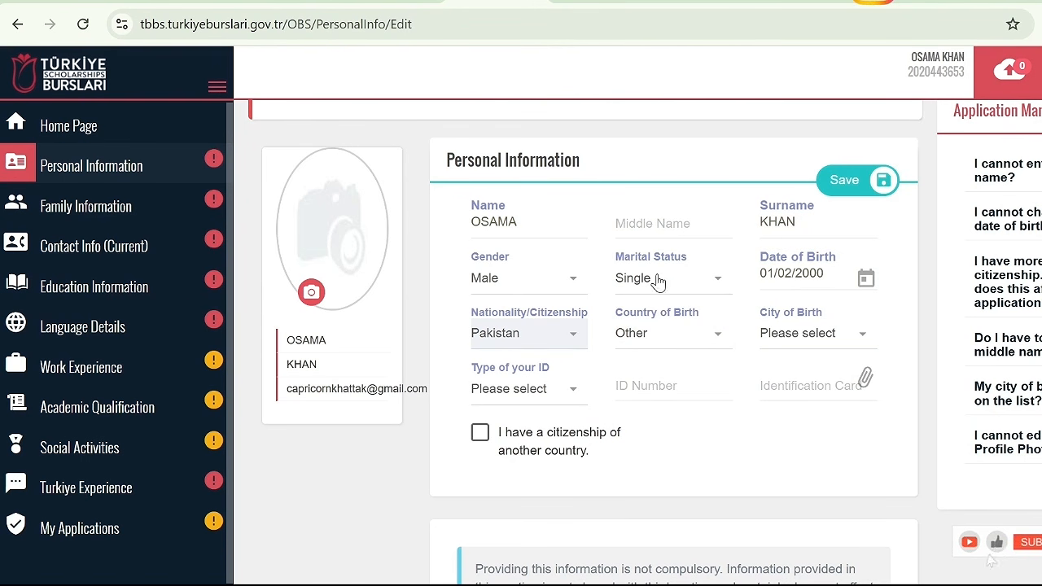
click(667, 334)
text(p)
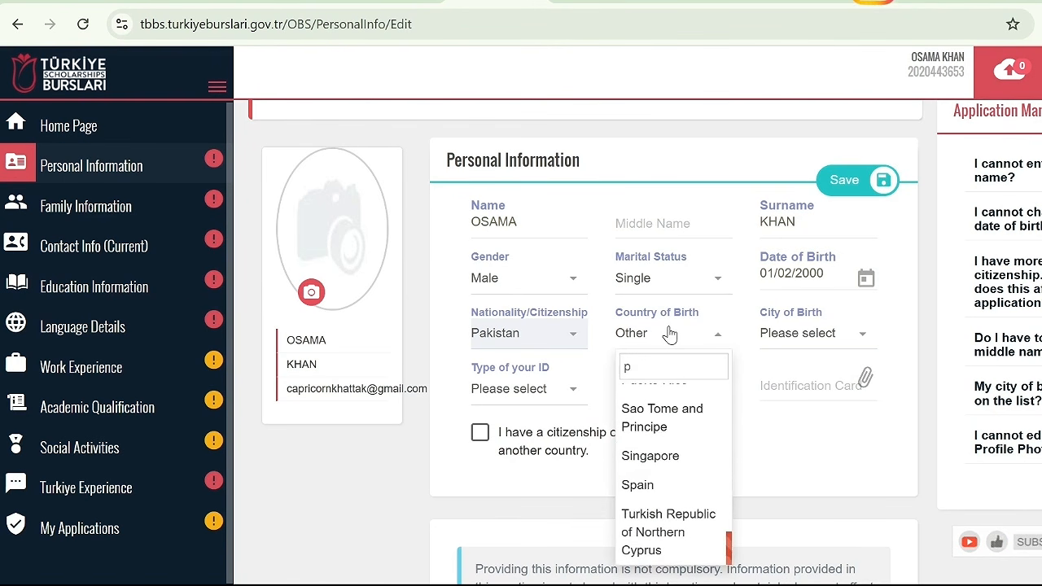
text(ak)
key(Return)
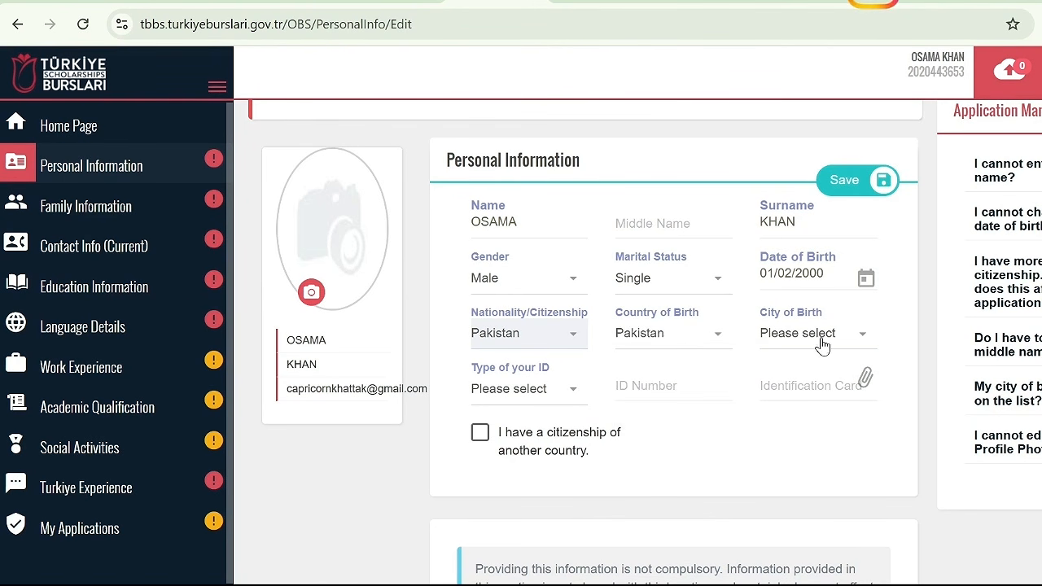
click(825, 344)
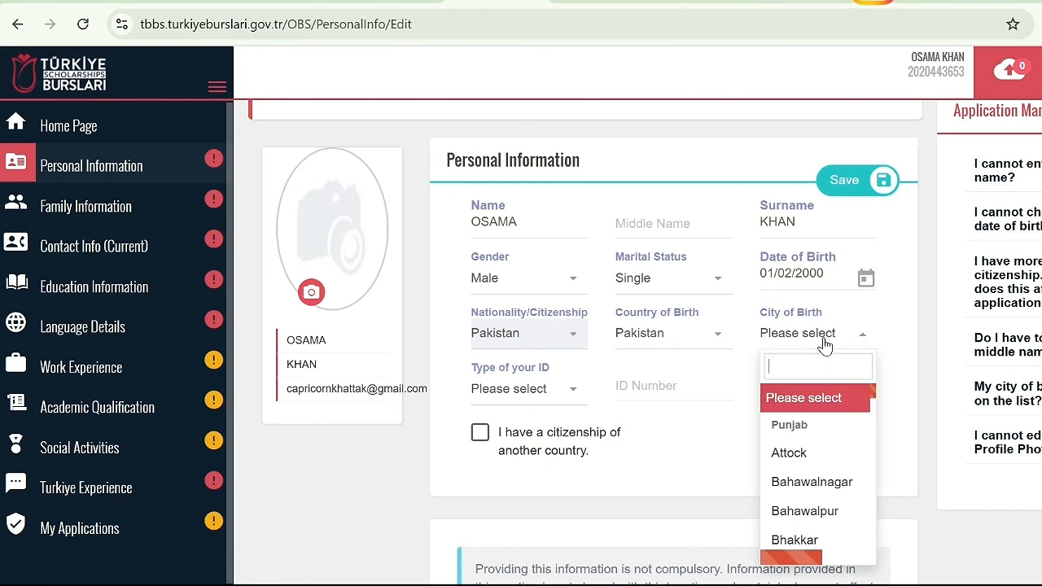
click(823, 456)
Choose Passport as the ID type and enter the passport number
click(528, 399)
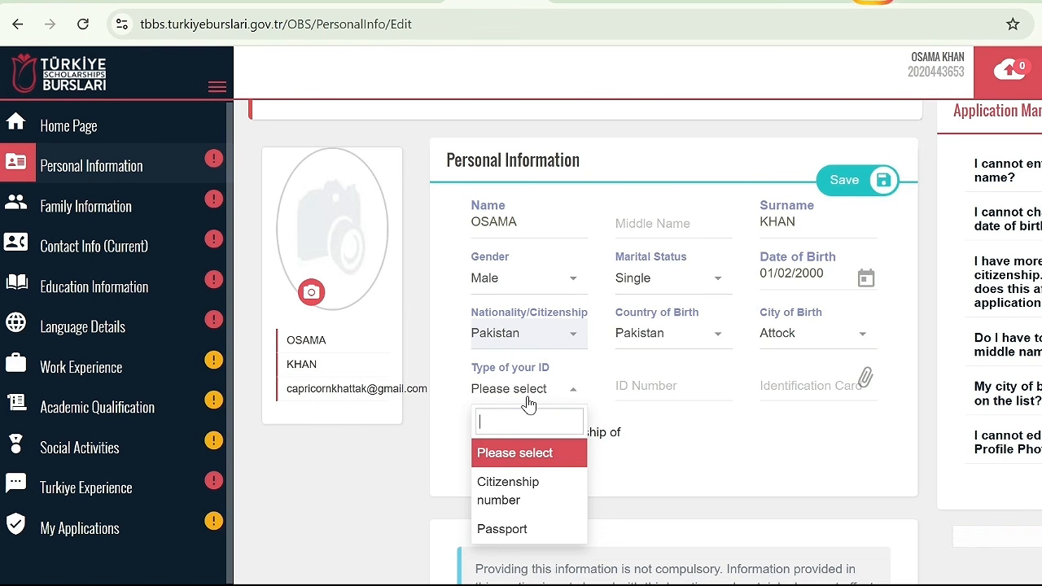
click(516, 530)
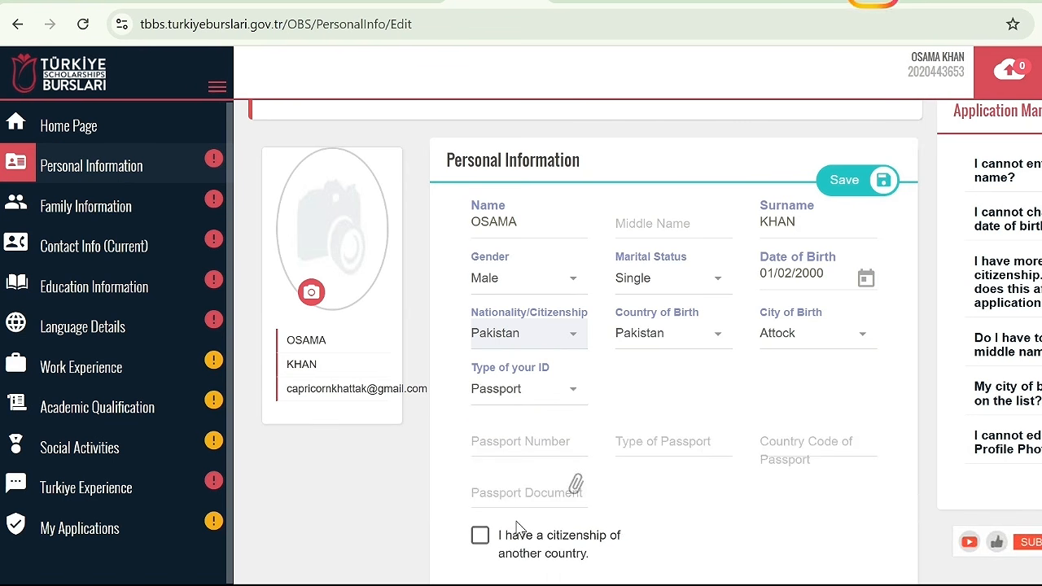
click(523, 432)
text(12345)
Enter normal as the passport type and PK as the country code, and attach the passport document file
click(636, 447)
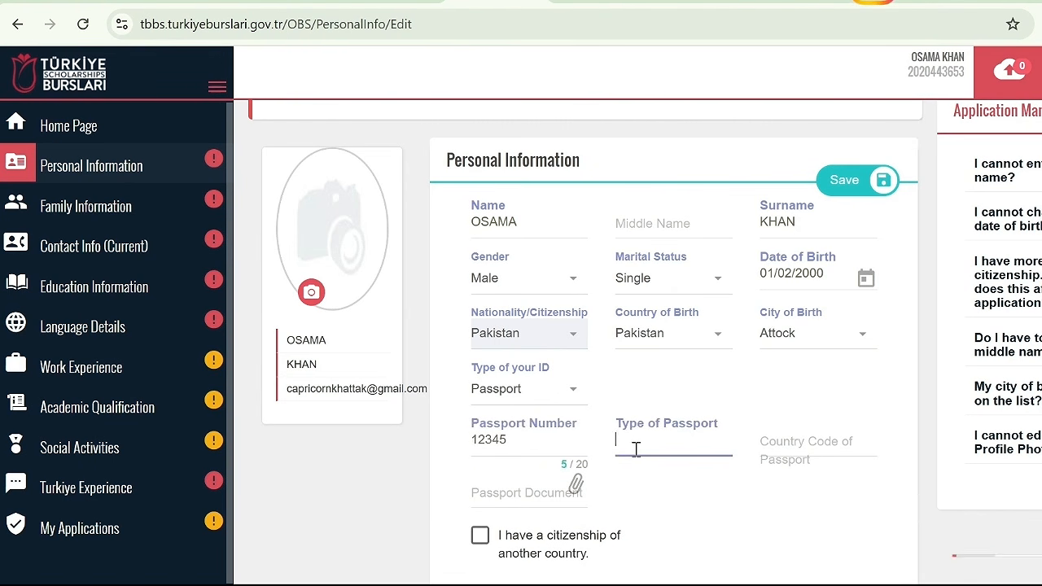
text(normal)
click(834, 444)
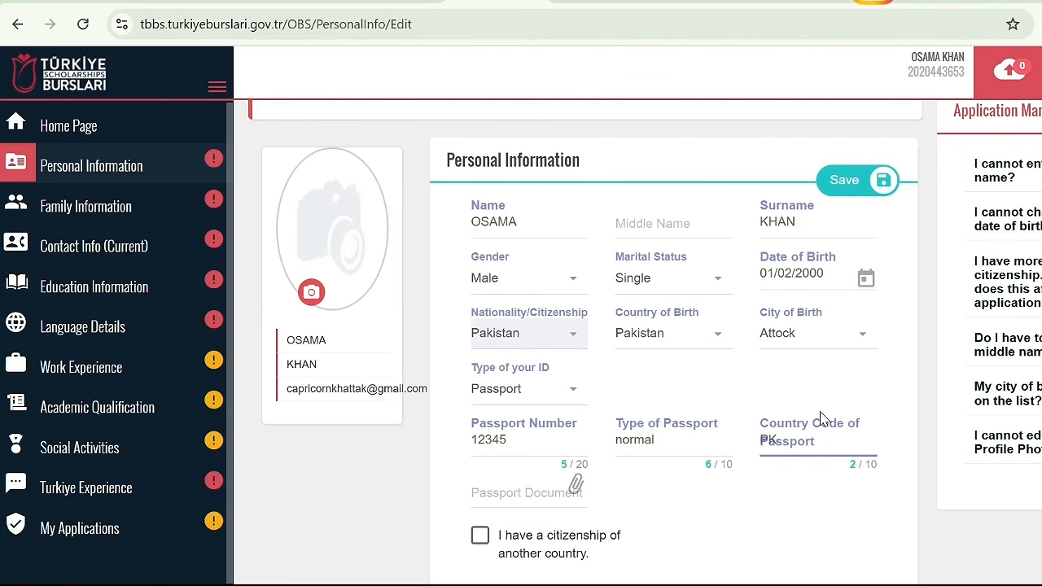
click(526, 494)
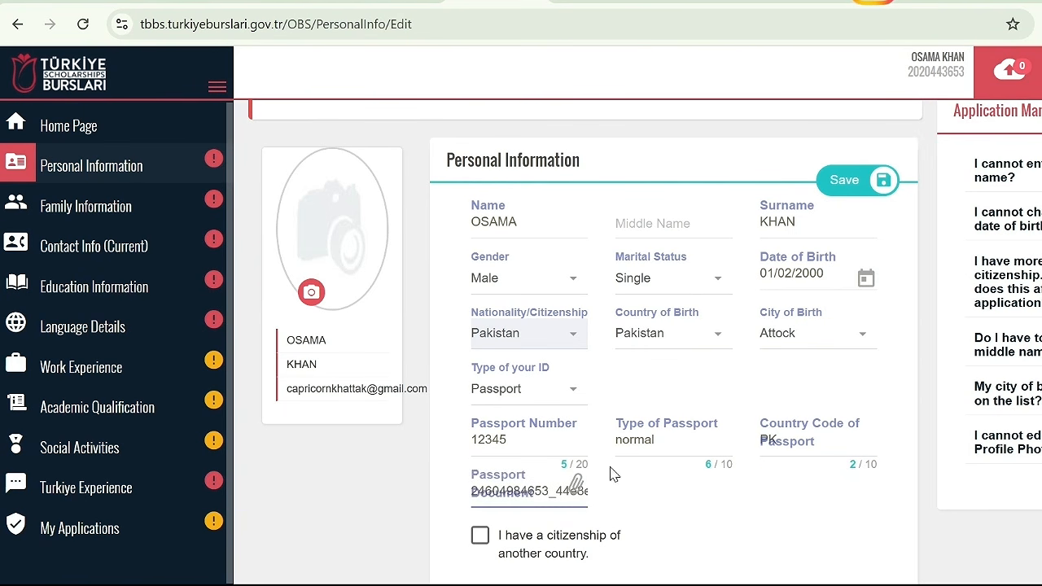
Select Islam as the religious belonging and Punjabi as the ethnicity in the non-compulsory section of the form
scroll(580, 401, down, 2)
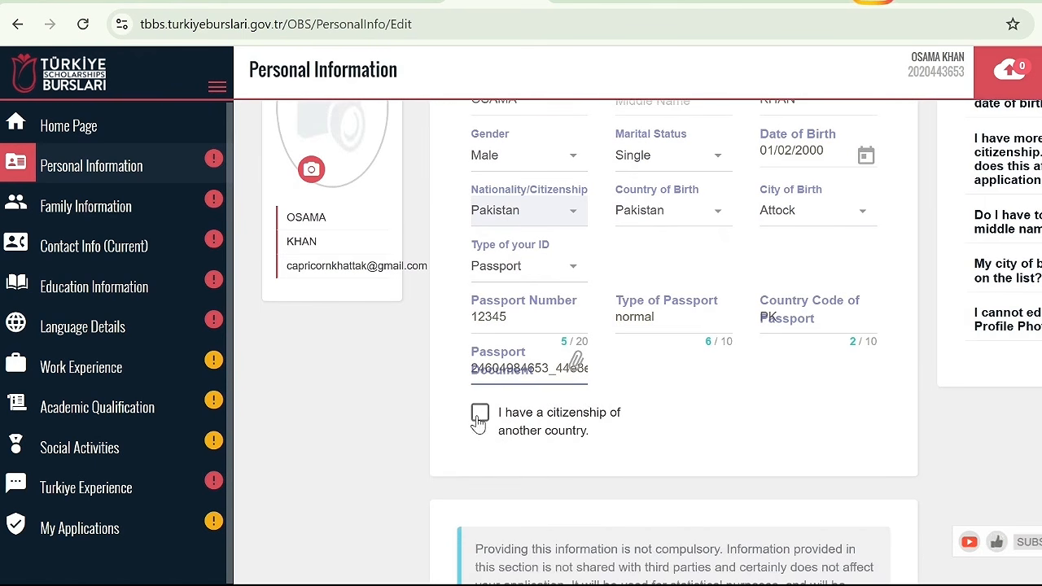
scroll(580, 457, down, 4)
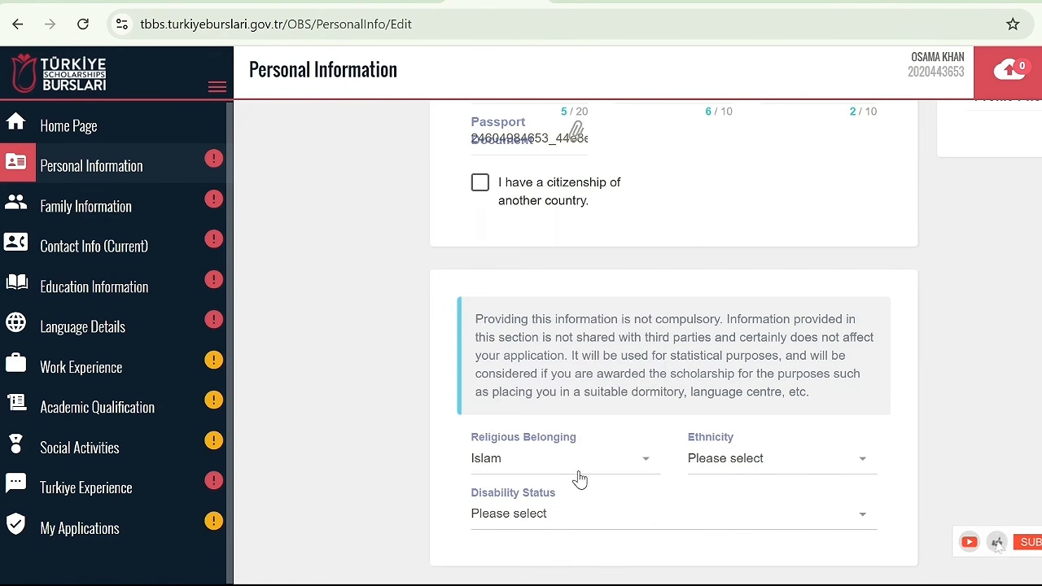
click(584, 466)
drag(656, 396, 642, 235)
click(907, 443)
click(810, 467)
text(P)
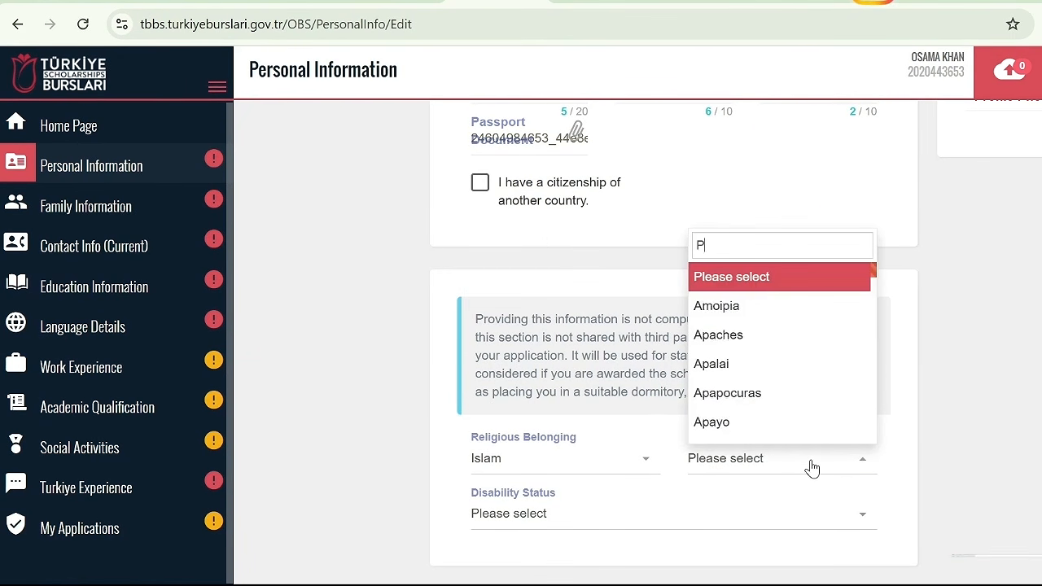
text(UN)
key(Down)
key(Down)
key(Return)
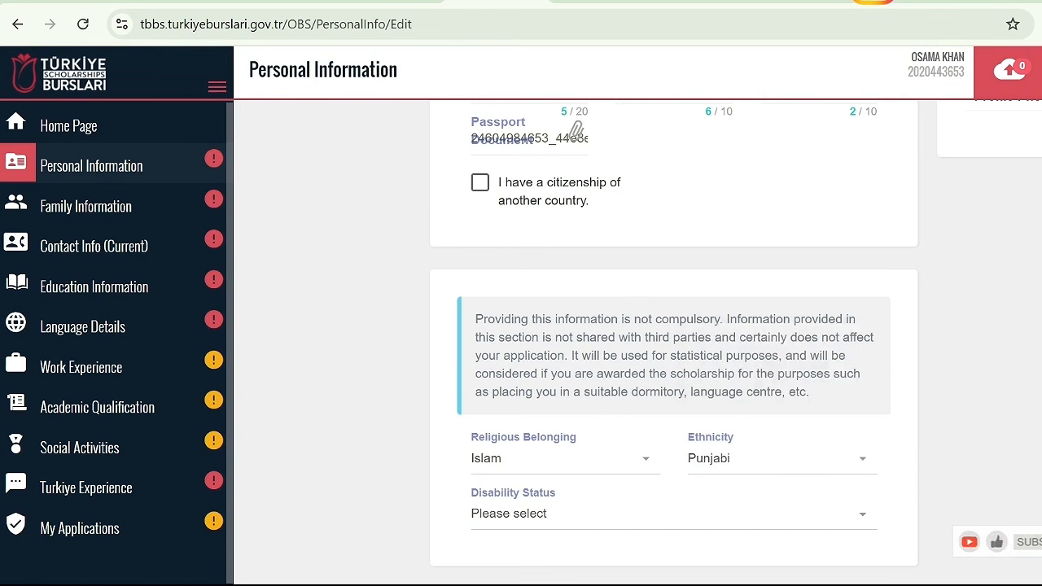
Set the disability status to "I dont have any disability." and save the personal information
click(587, 515)
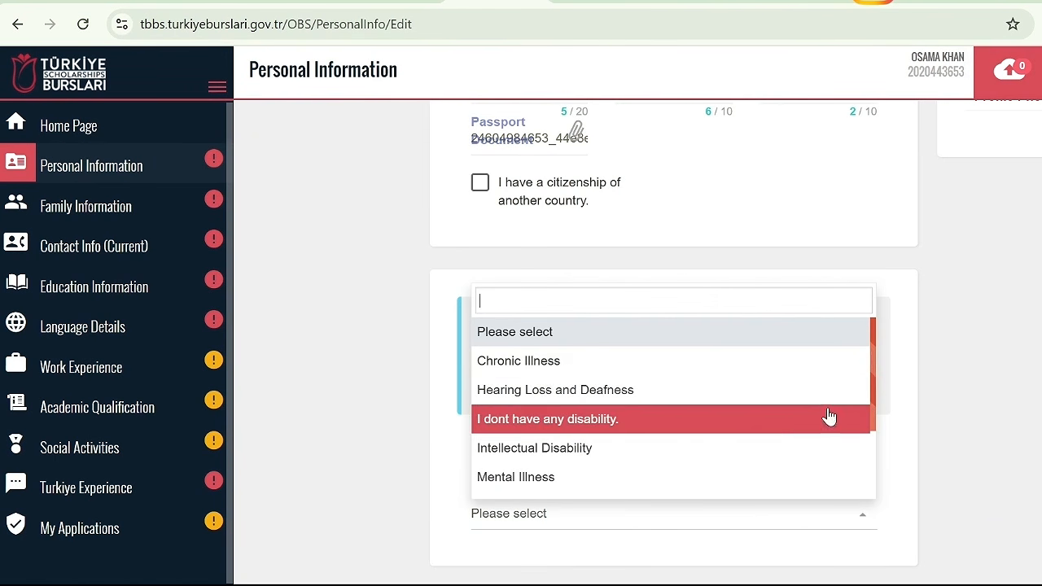
click(598, 431)
scroll(815, 326, up, 10)
click(884, 263)
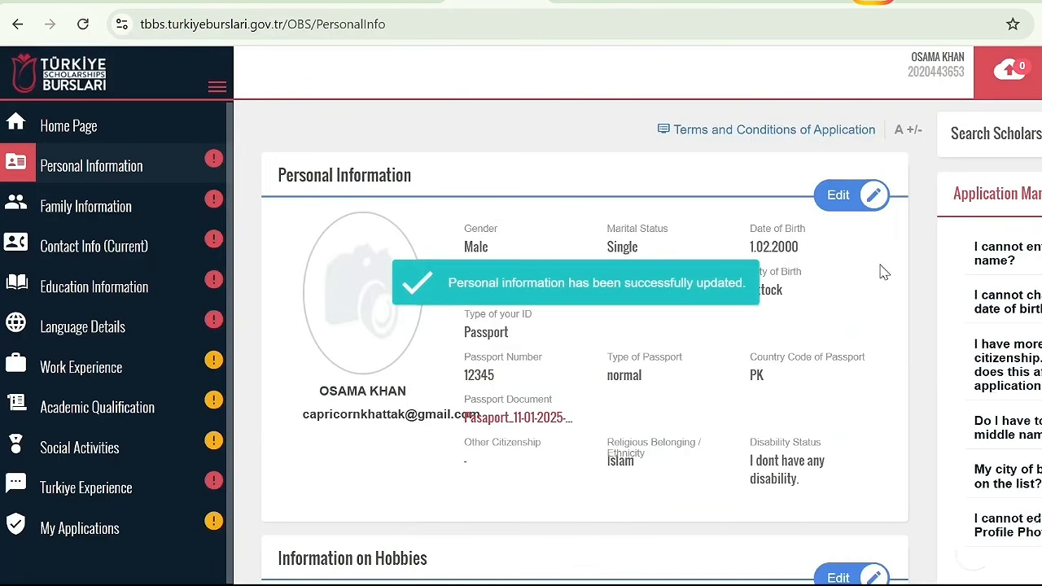
Open the hobbies information for editing and mark Book, Computer and Finance as hobbies
scroll(884, 273, down, 2)
scroll(839, 326, down, 2)
click(839, 285)
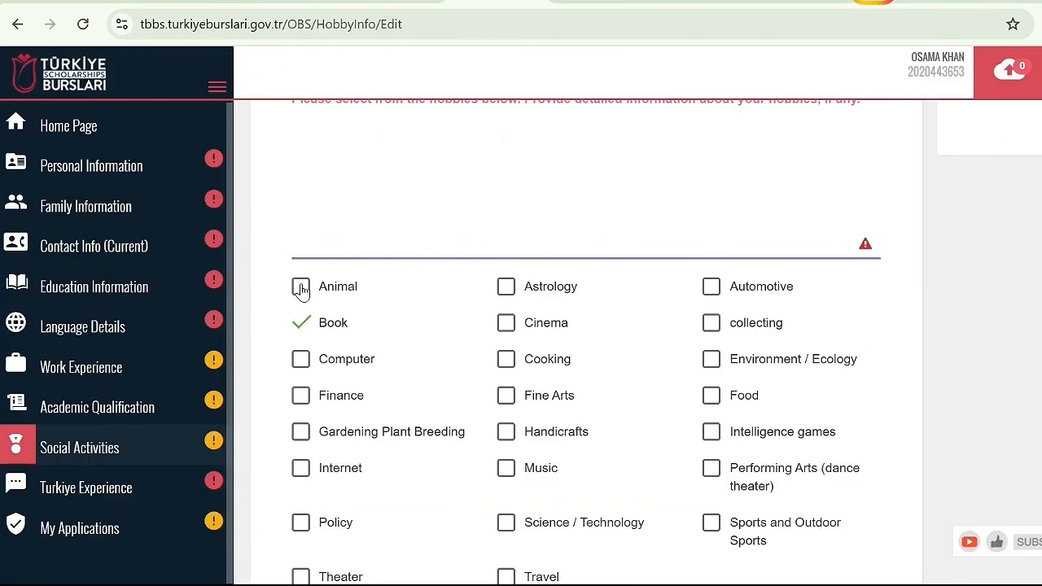
click(310, 355)
scroll(782, 307, up, 2)
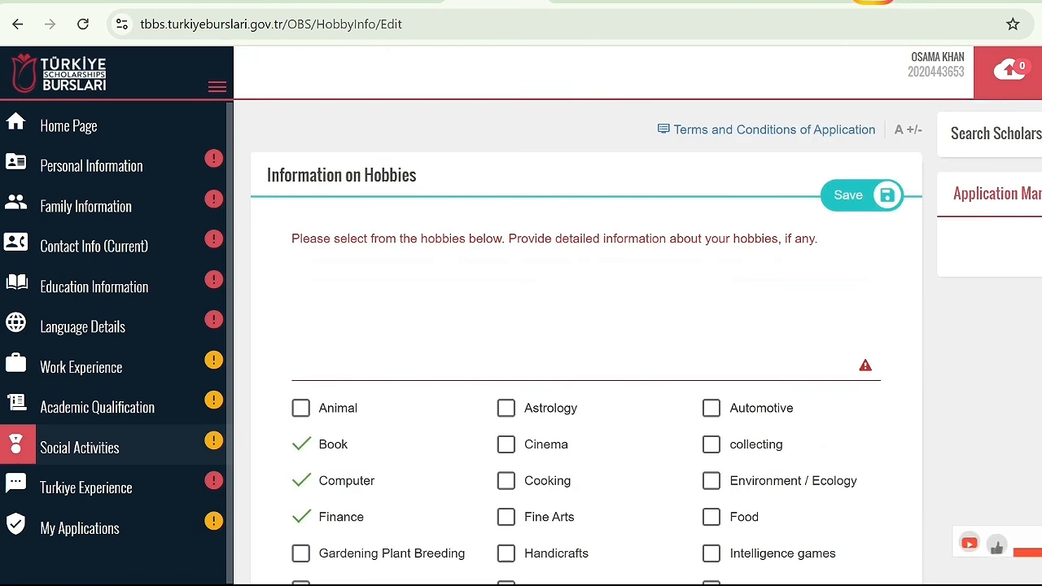
Enter "TRSYERIUTI6RUTR" as the detailed hobby description and save the hobbies information
click(771, 301)
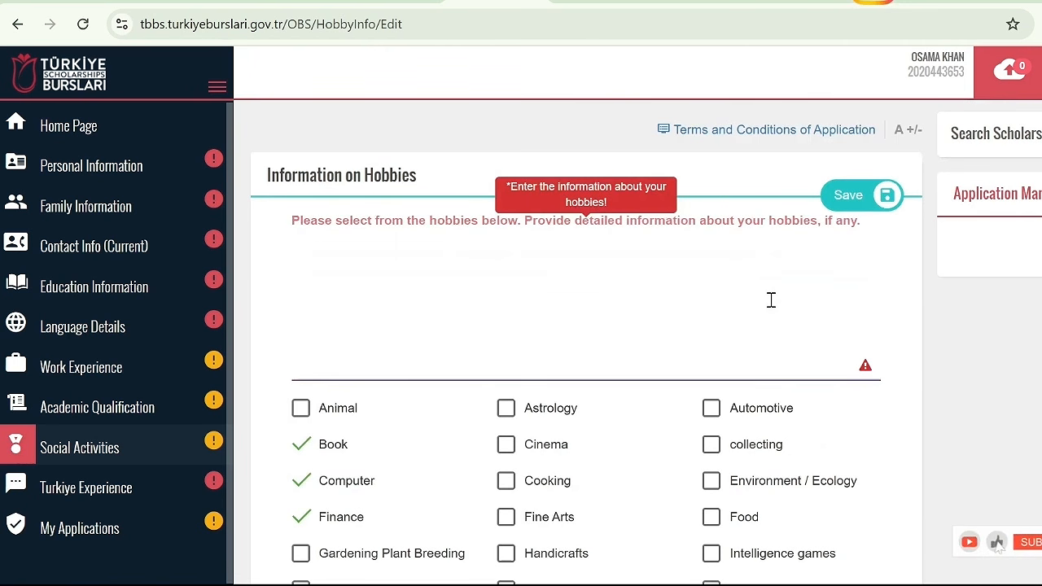
text(TRSYERIUTI6RUT)
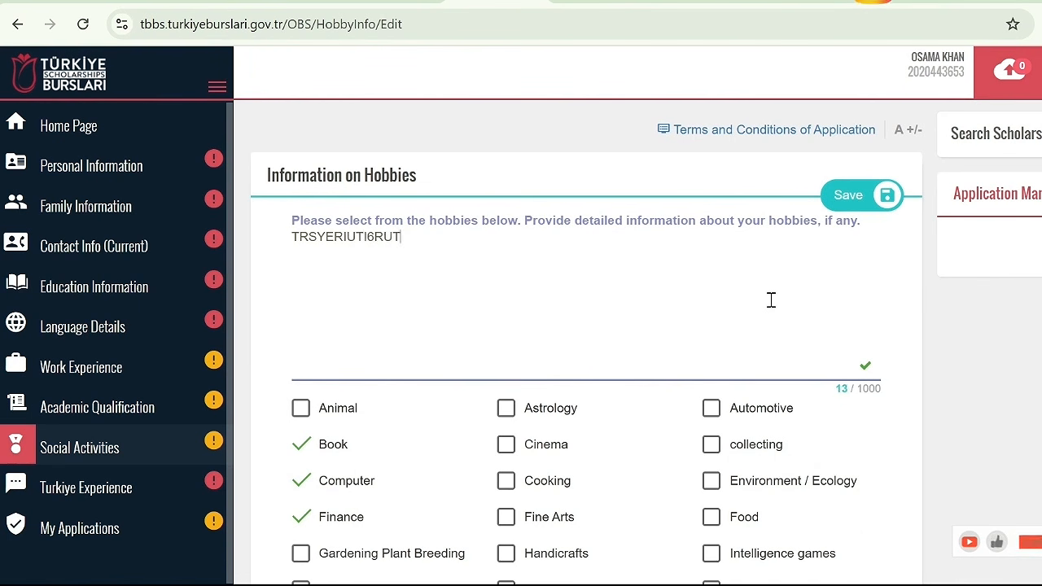
text(R)
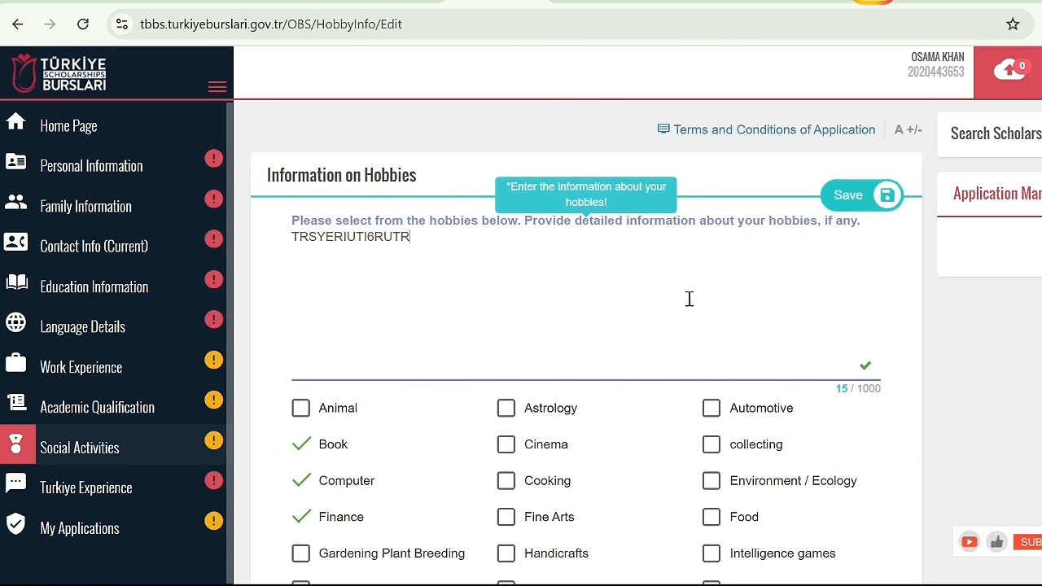
click(864, 204)
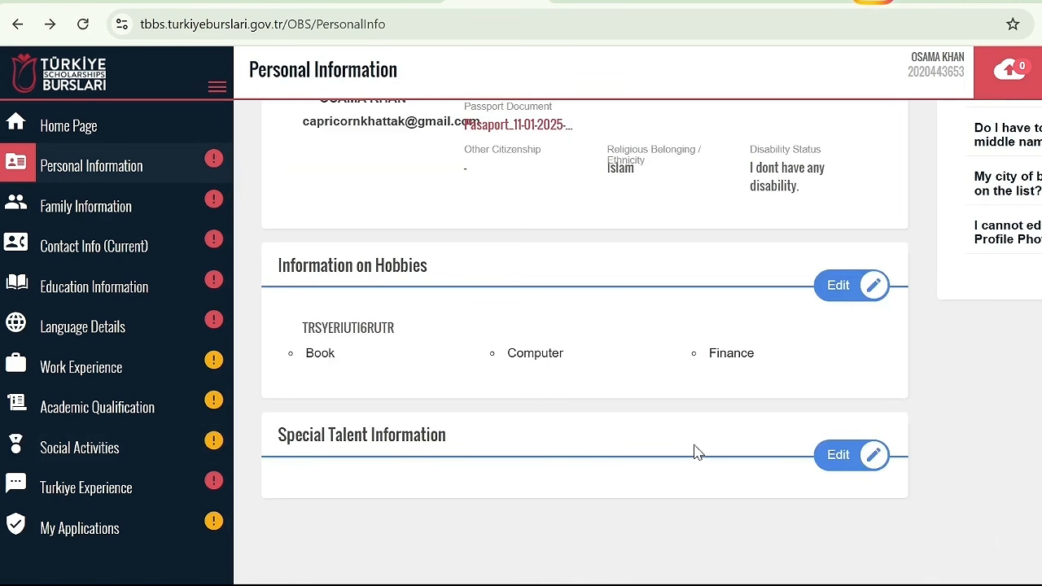
click(849, 456)
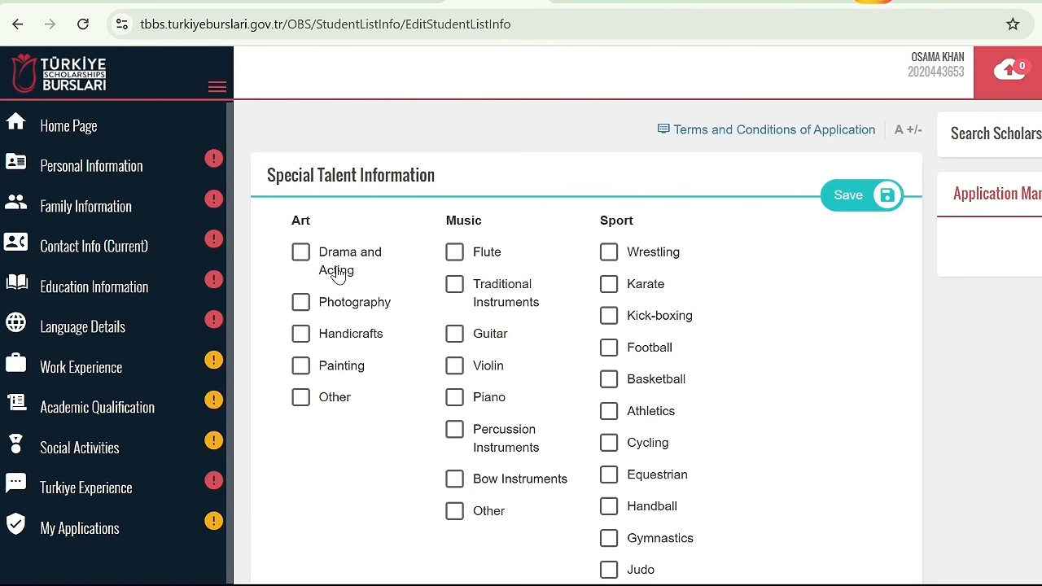
click(300, 366)
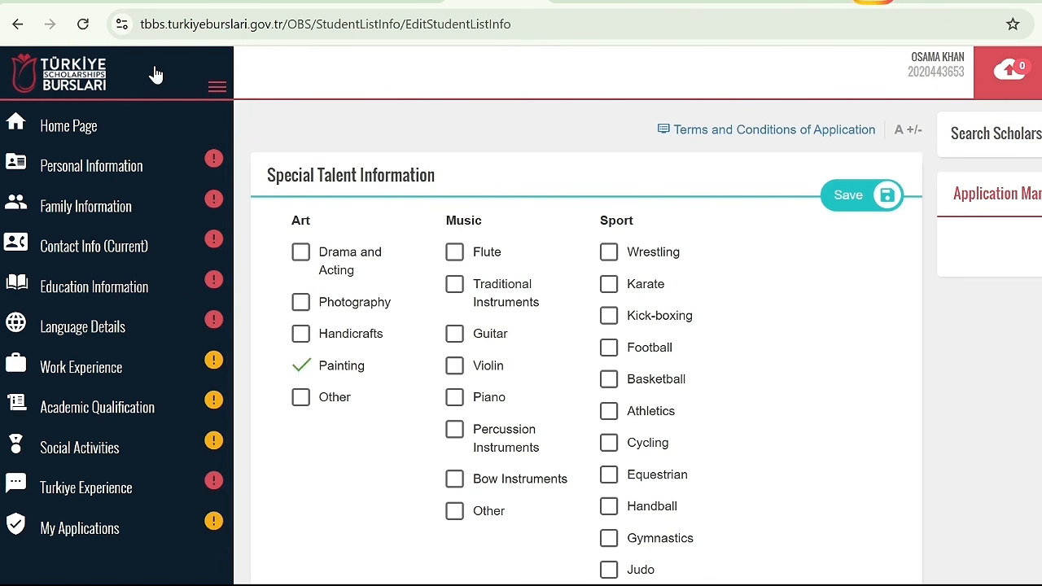
click(15, 34)
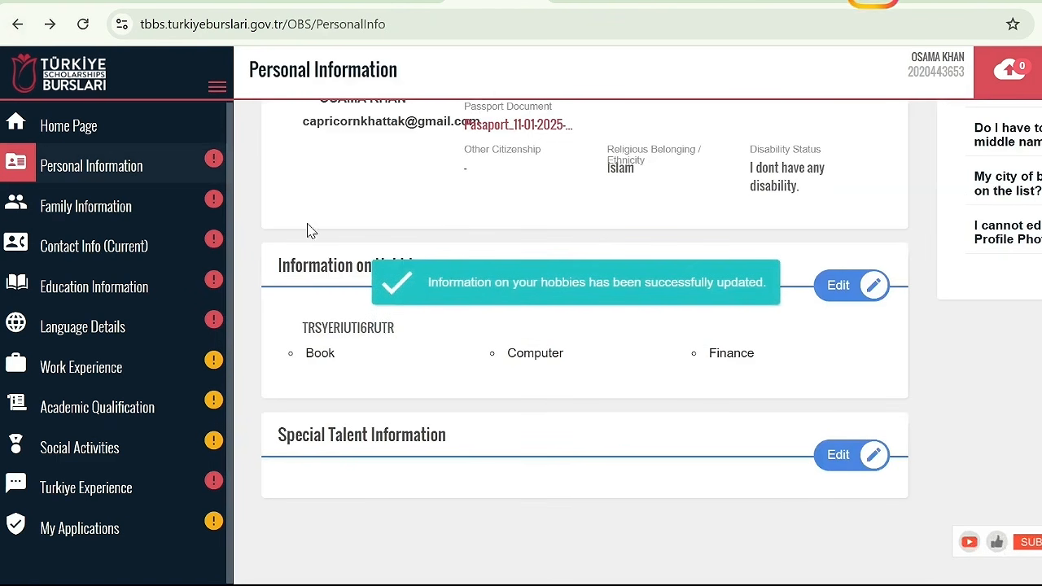
Open the Family Information form, enter the mother's name, and mark her as alive and working
click(155, 206)
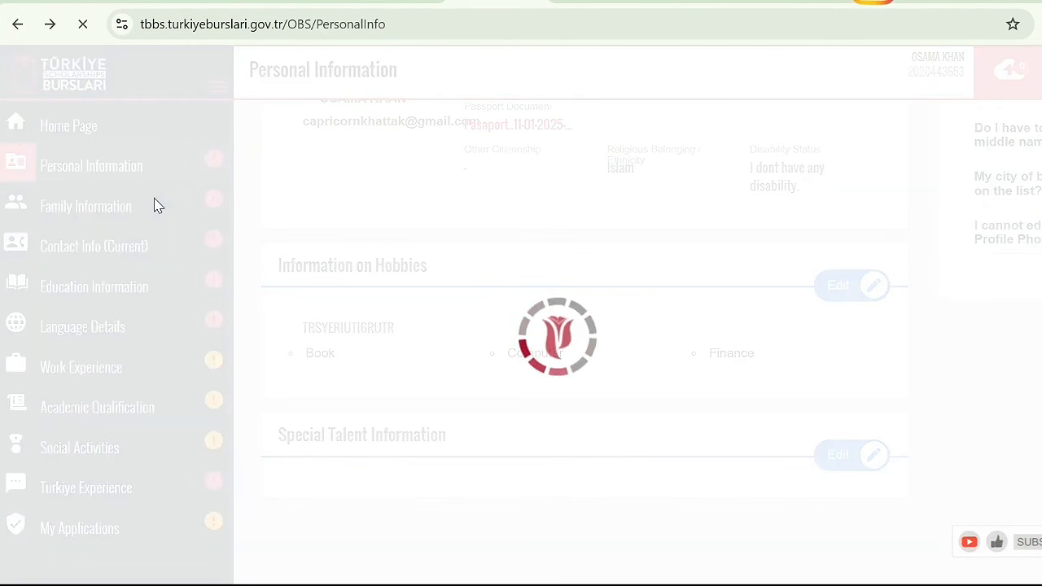
scroll(354, 163, up, 1)
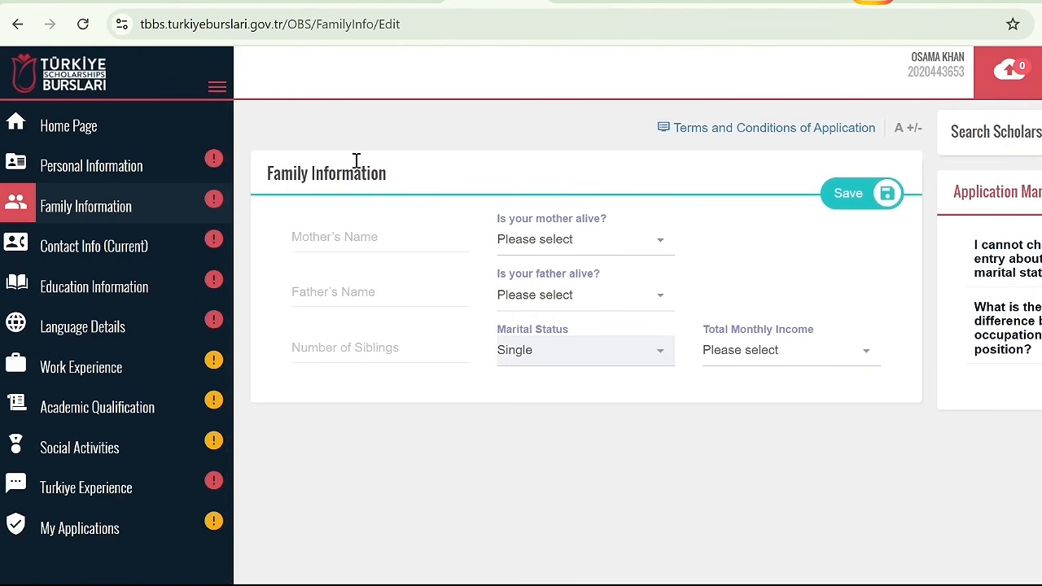
click(353, 239)
text(SARA)
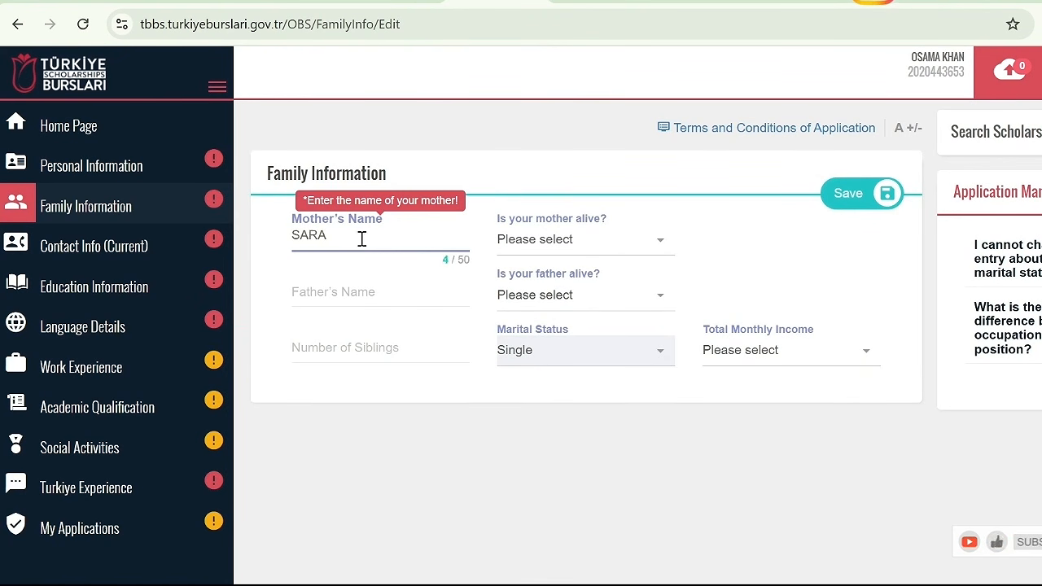
click(540, 247)
click(546, 334)
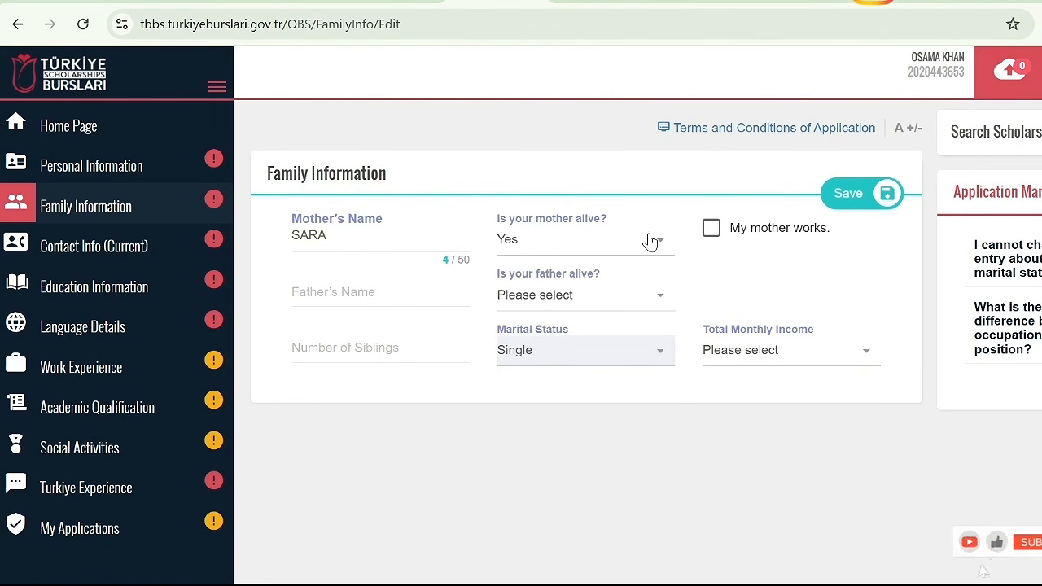
click(712, 228)
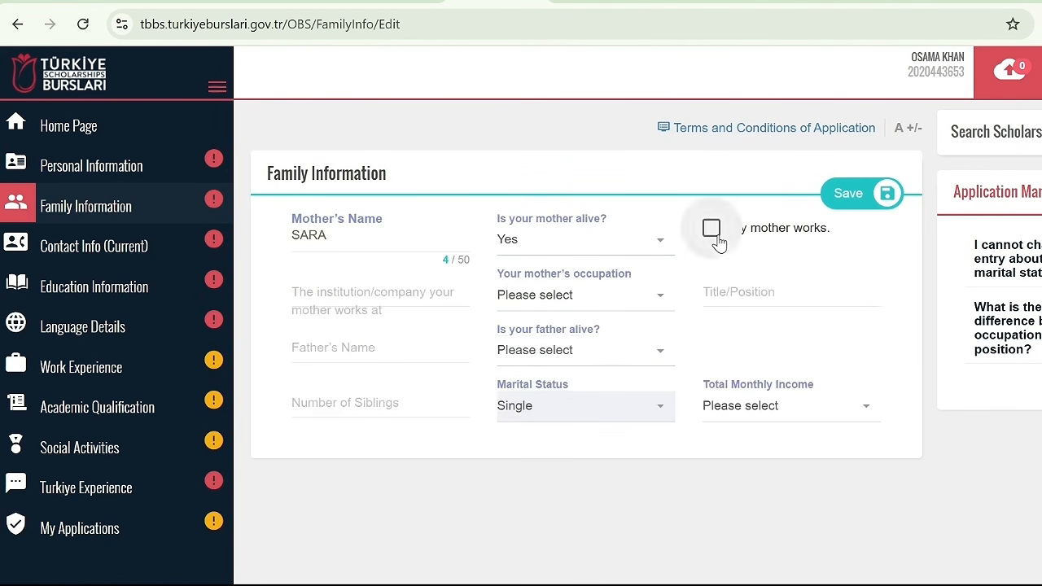
Clear the mother's working status in the Family Information form
click(418, 290)
key(Tab)
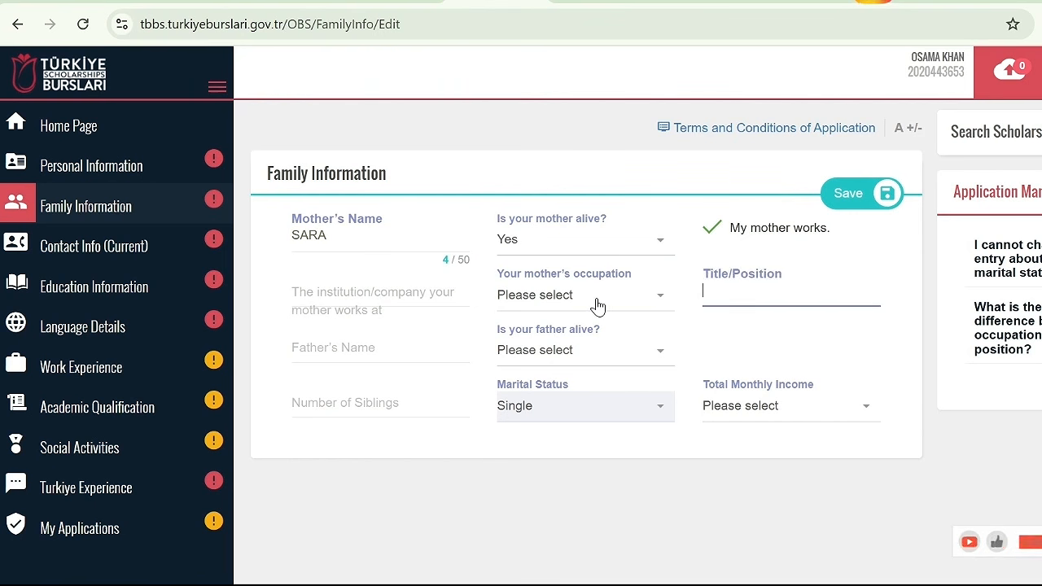
click(599, 300)
drag(673, 362, 702, 302)
click(741, 298)
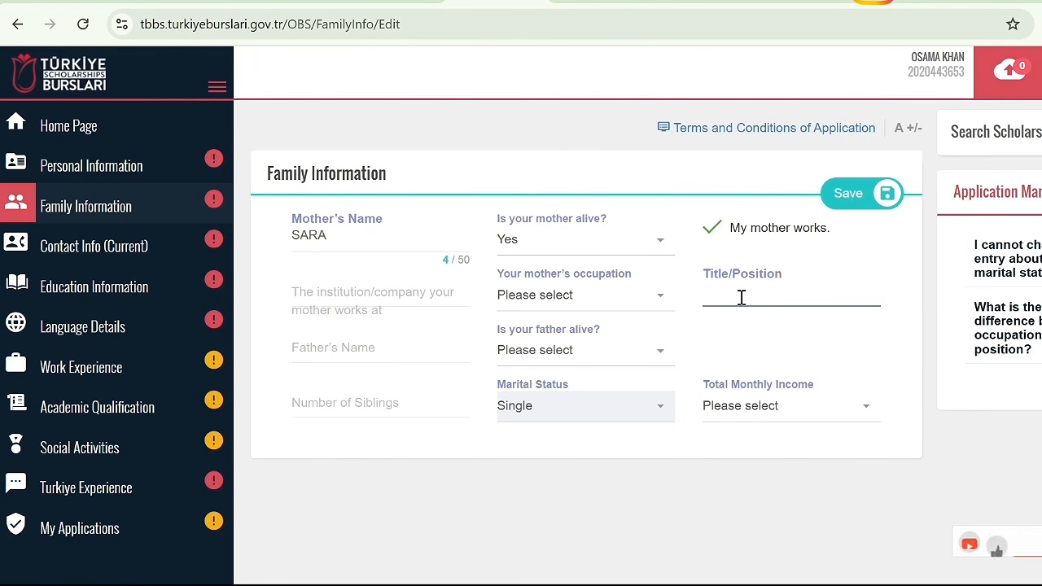
click(712, 230)
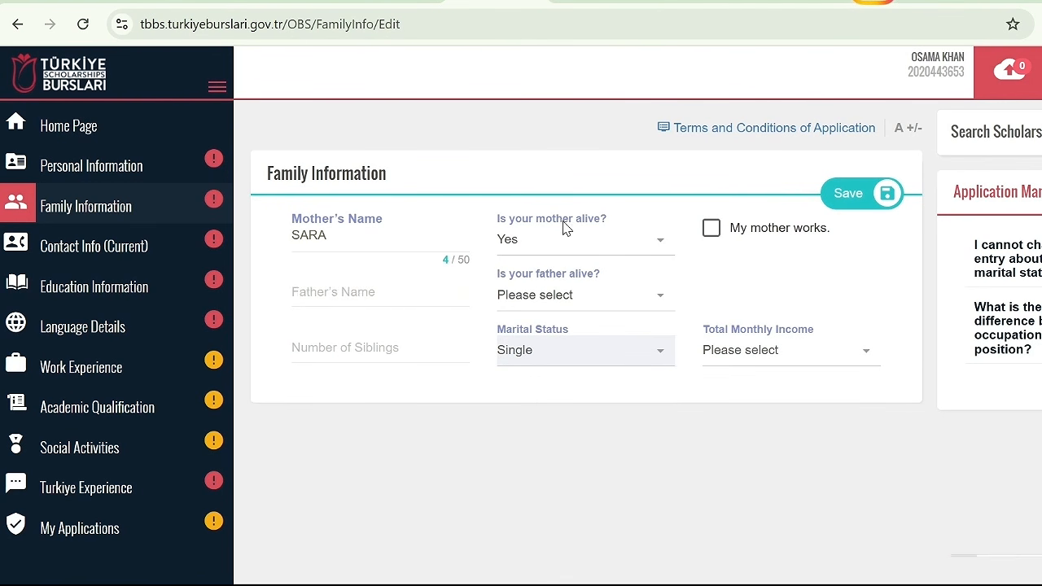
Enter the father's name, mark him as alive, and leave his working status unmarked
click(399, 295)
text(ALI)
click(552, 295)
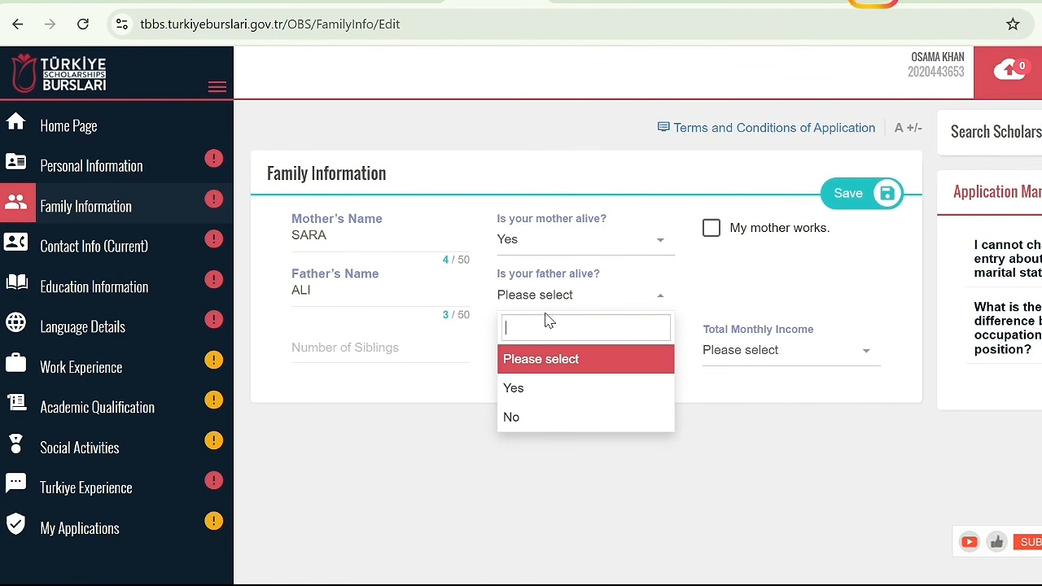
click(557, 394)
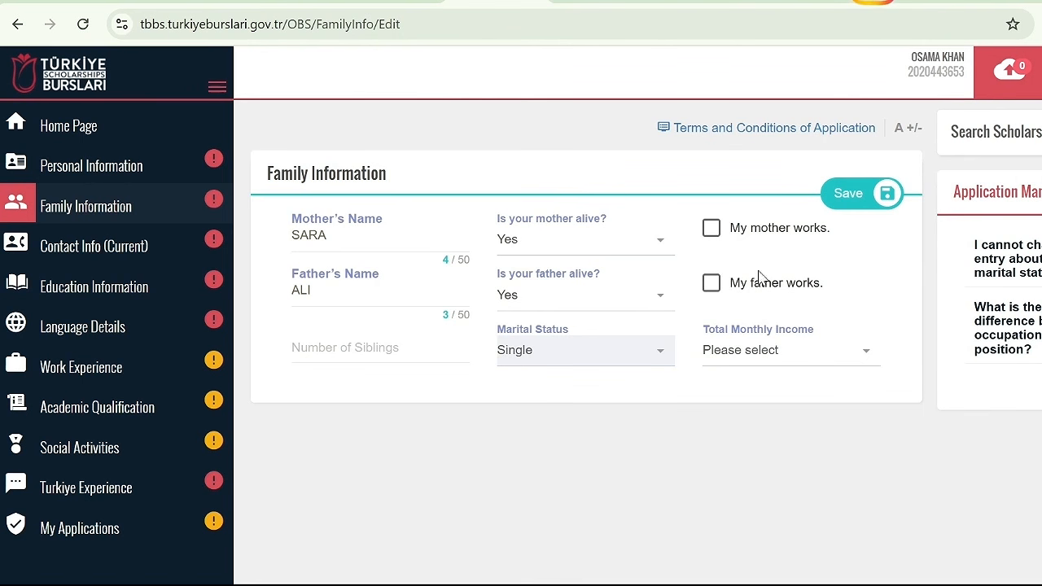
click(711, 283)
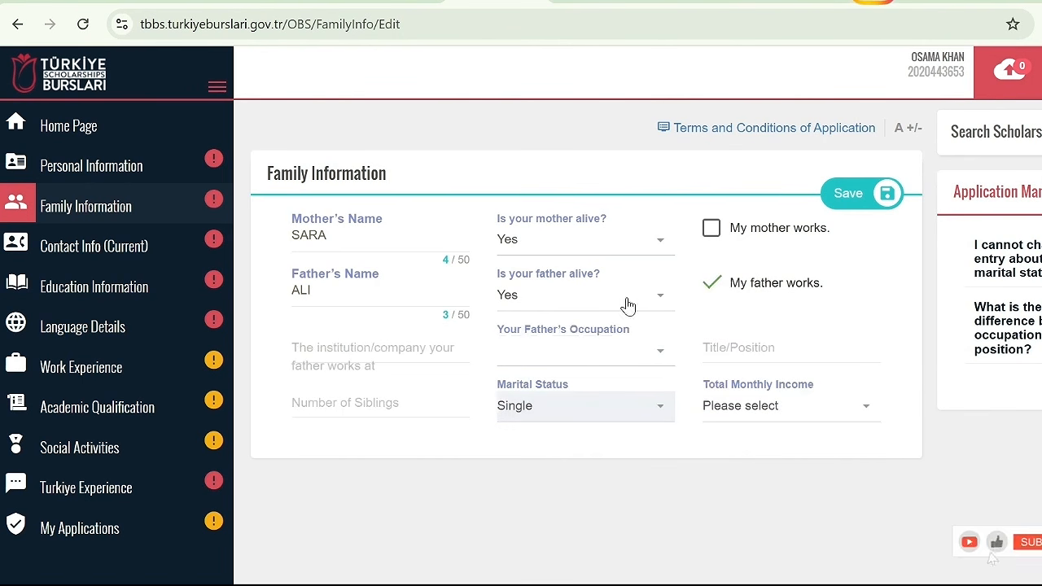
click(713, 285)
Set the number of siblings to 1 and total monthly income to 250-500 ($), and save the family information
click(413, 350)
text(1)
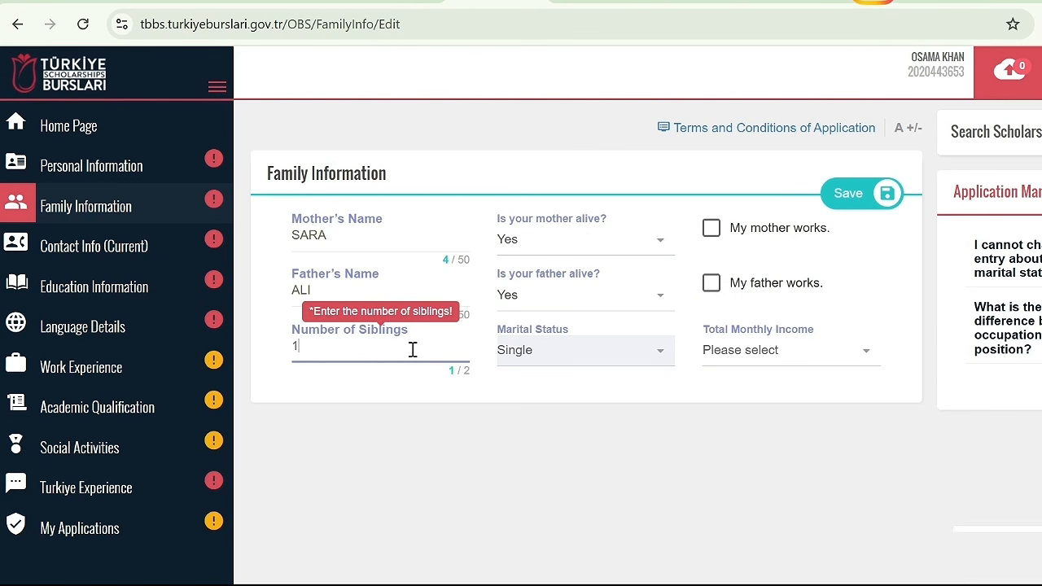
click(848, 352)
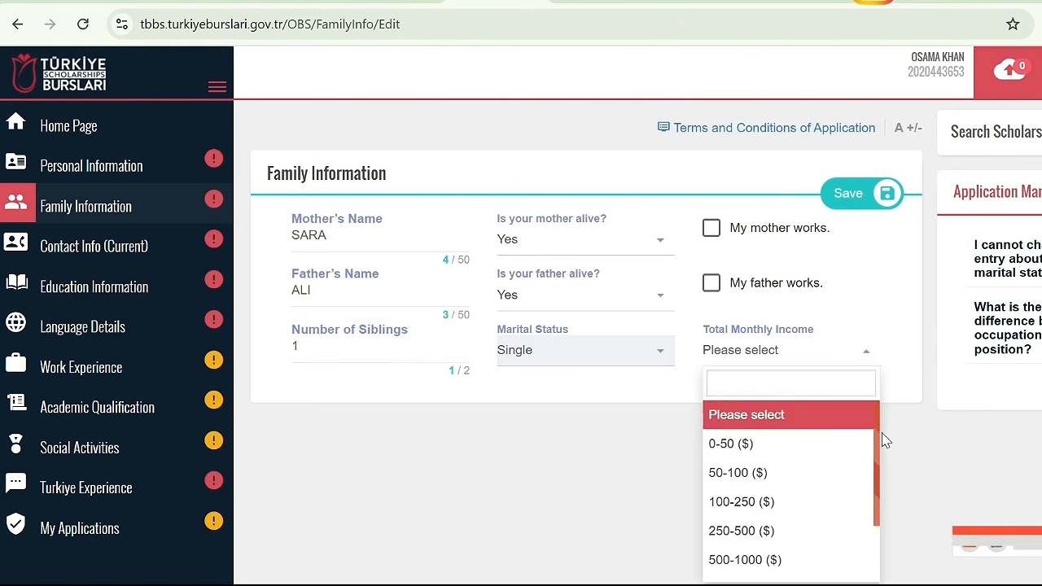
mouse_move(877, 435)
mouse_down()
mouse_move(878, 564)
mouse_move(877, 443)
mouse_up()
click(807, 537)
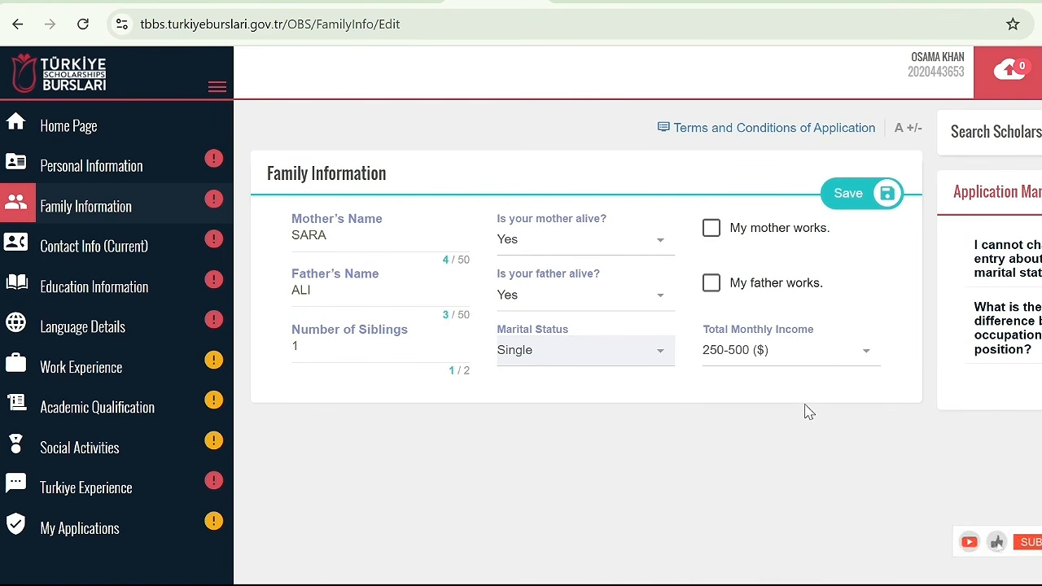
click(858, 197)
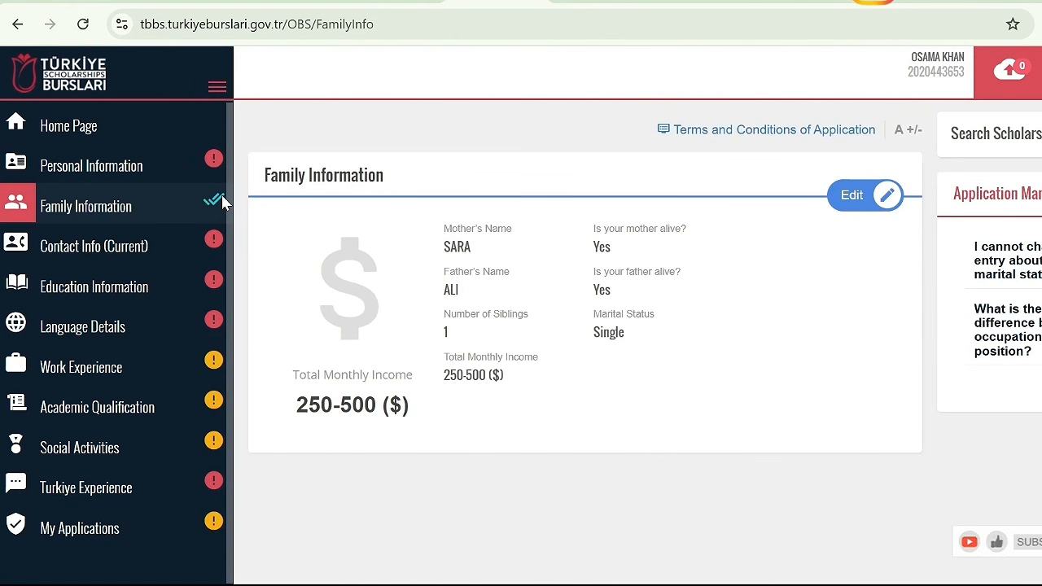
Open the current contact information, set the country to Pakistan and the city to Attock, and enter the postal code
click(139, 240)
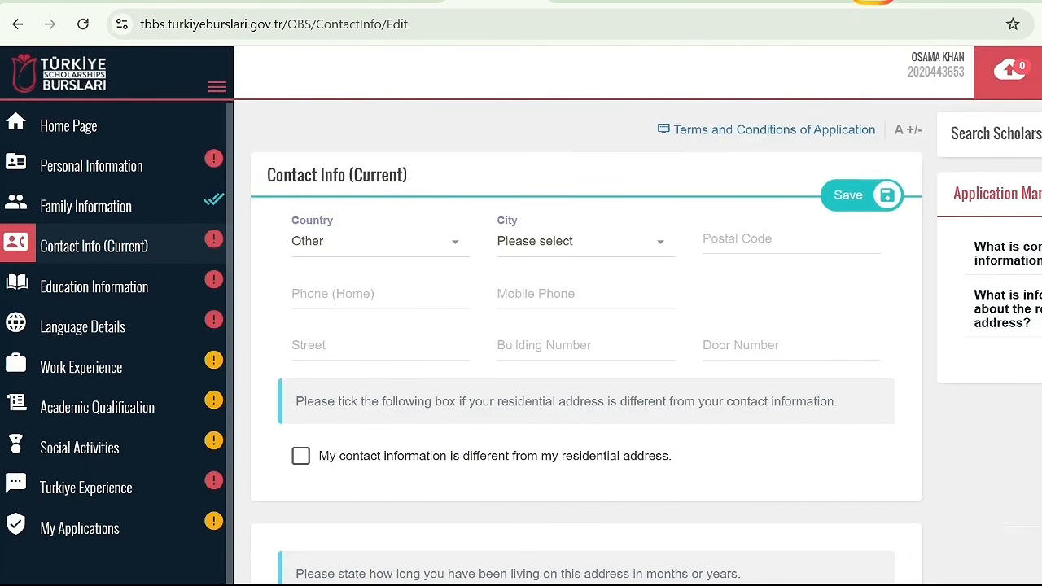
scroll(984, 573, down, 3)
scroll(560, 198, up, 3)
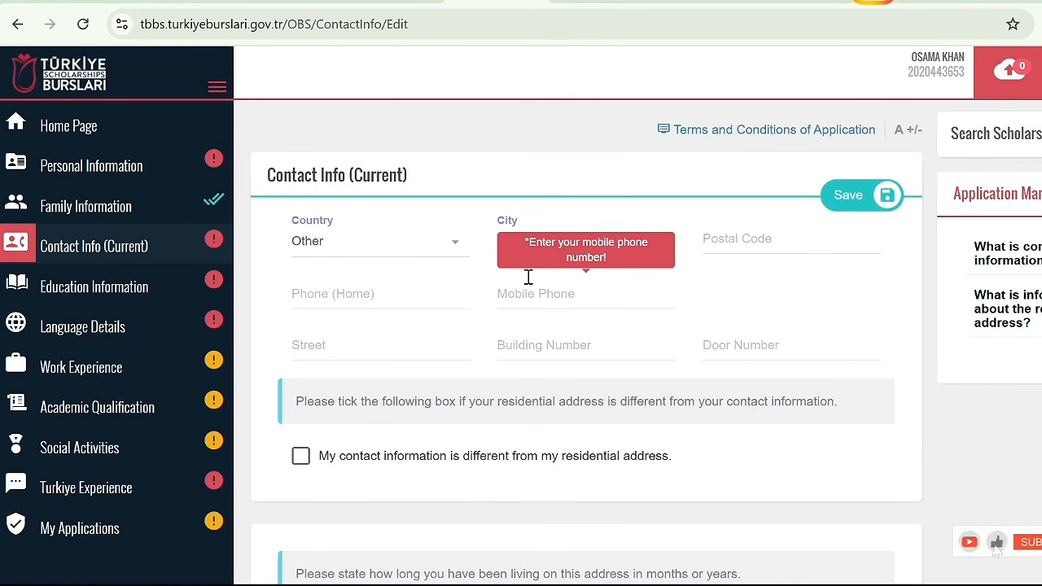
click(425, 257)
text(PAK)
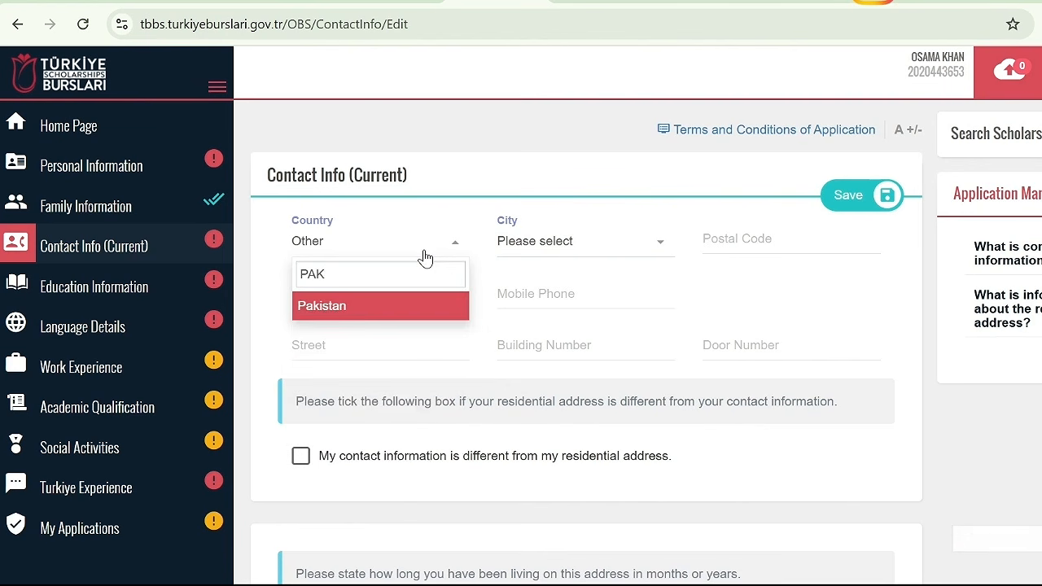
key(Return)
click(559, 250)
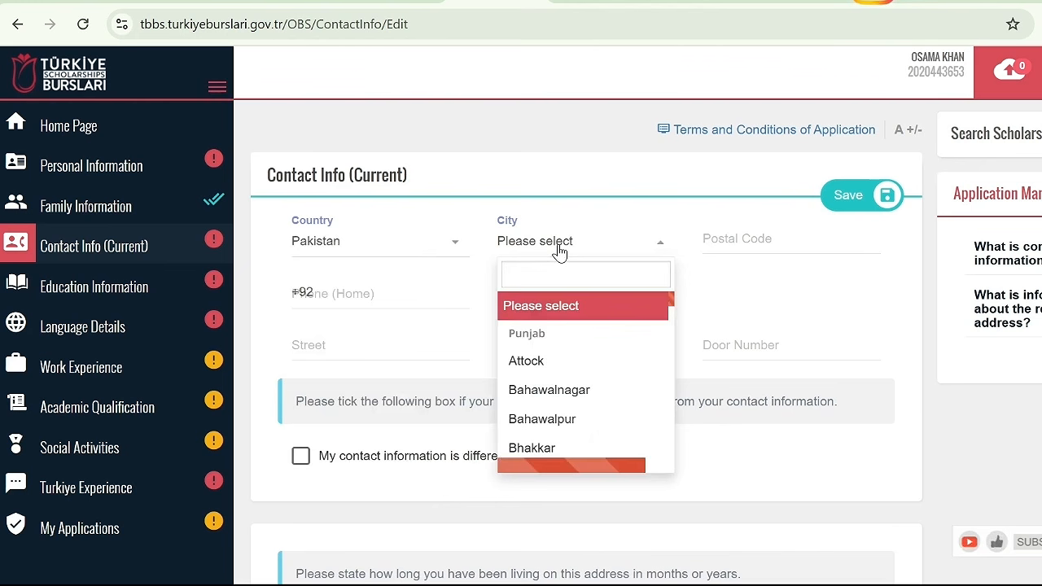
click(523, 360)
click(744, 239)
text(12345)
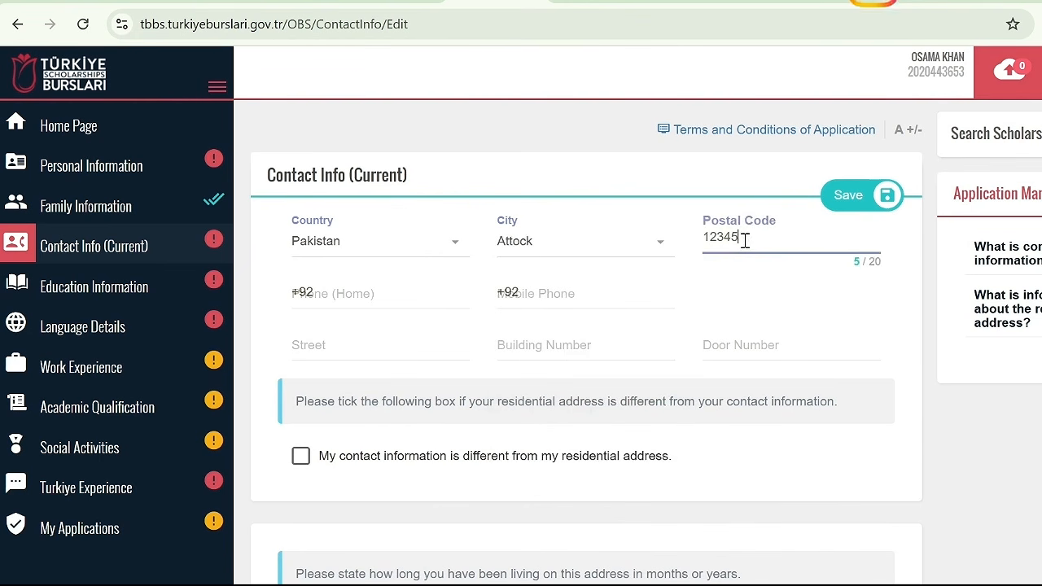
Enter the applicant's home phone and mobile phone numbers in the contact information
click(429, 284)
text(00000)
click(575, 291)
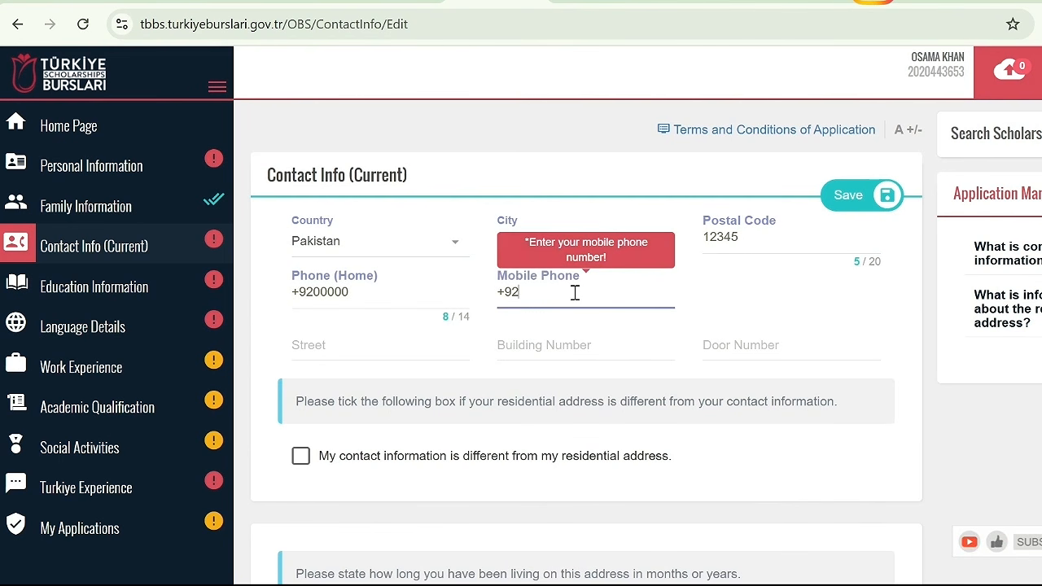
text(00000000)
Fill in the street, building number and door number of the contact address
click(400, 346)
text(0)
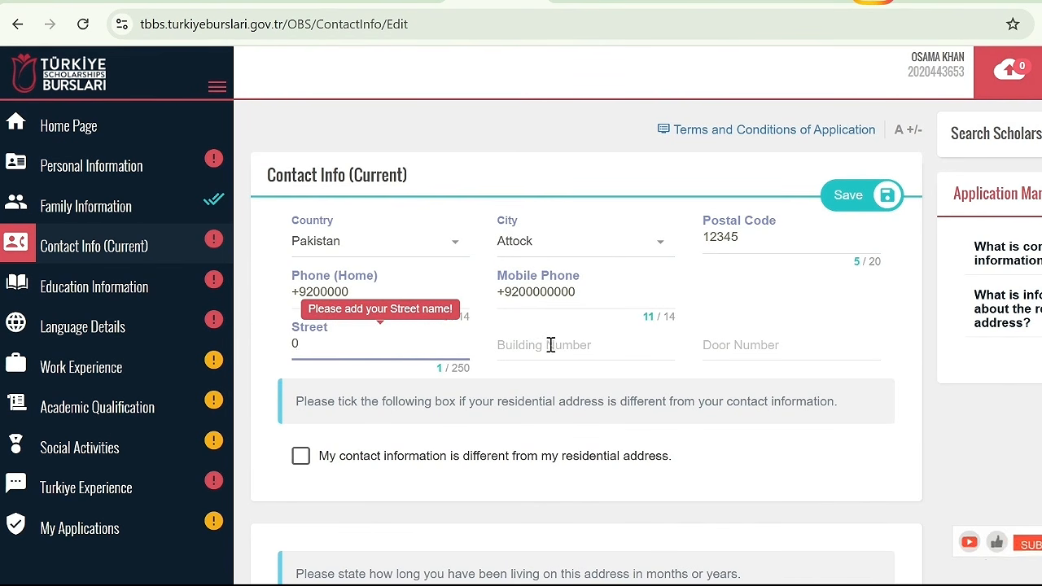
click(549, 344)
text(0)
click(746, 343)
text(0)
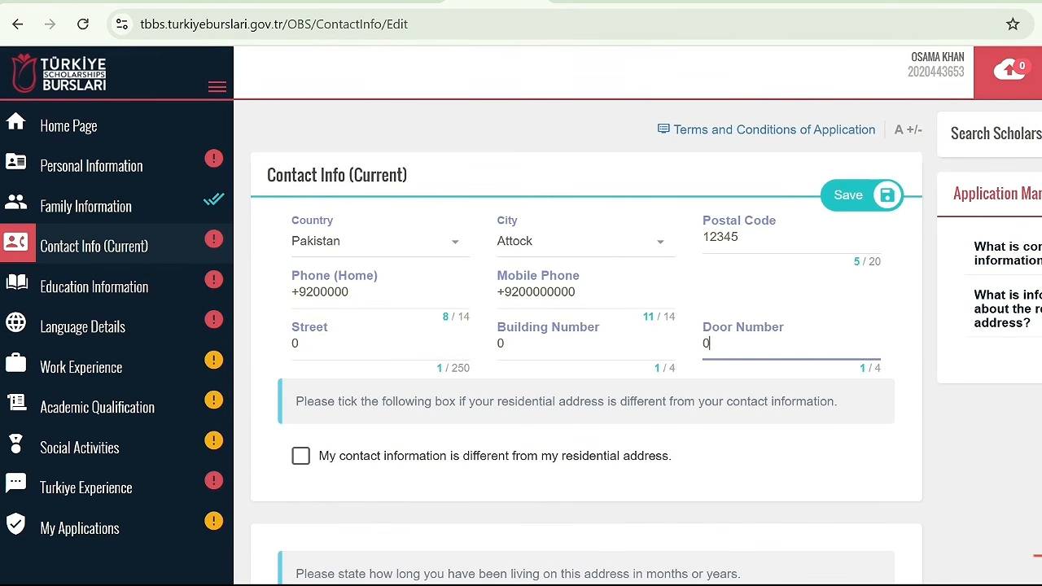
Enter 36 months as the length of residence at the contact address
scroll(492, 382, down, 2)
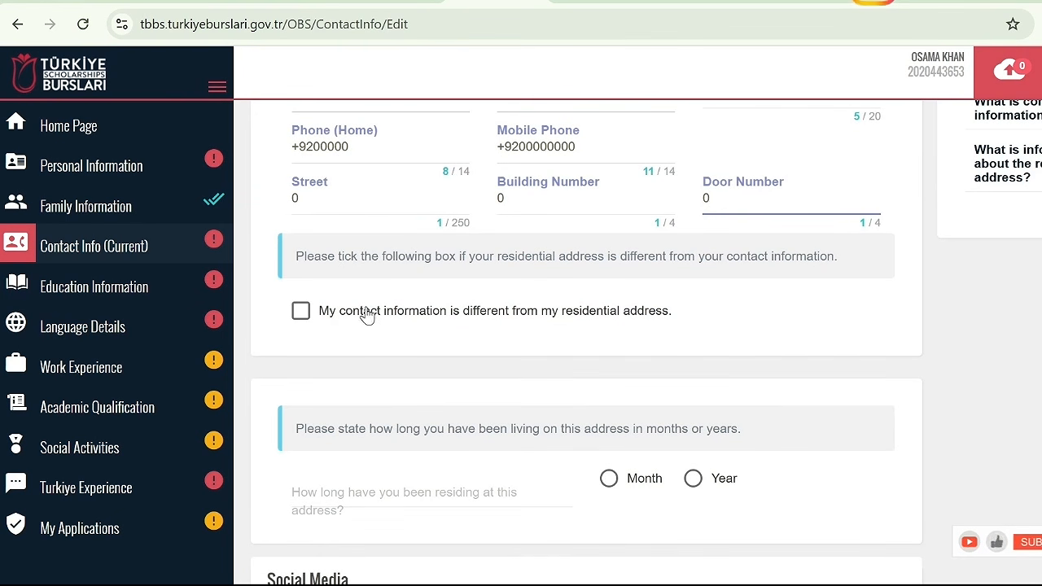
scroll(307, 318, down, 3)
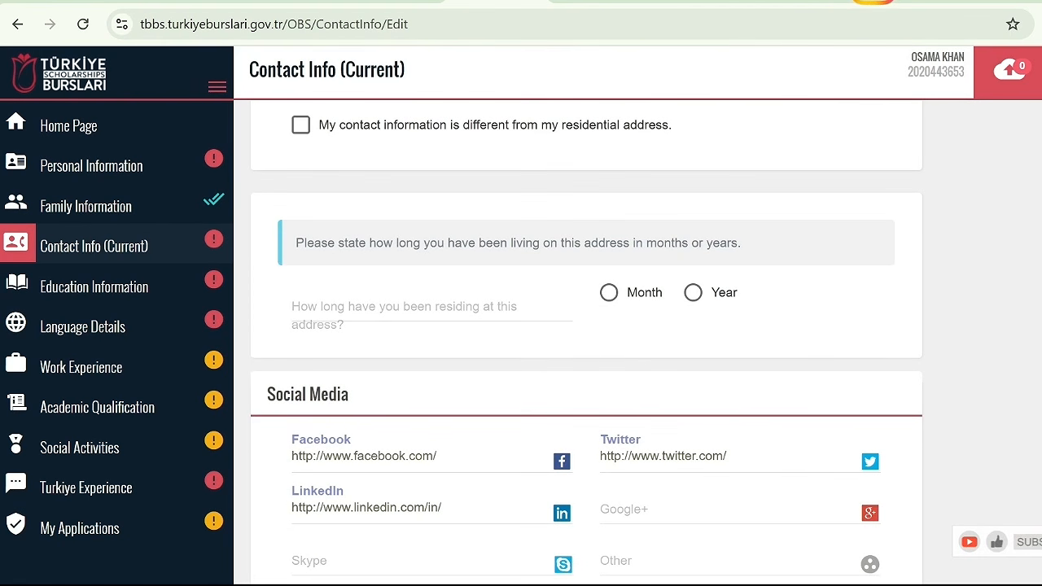
click(488, 315)
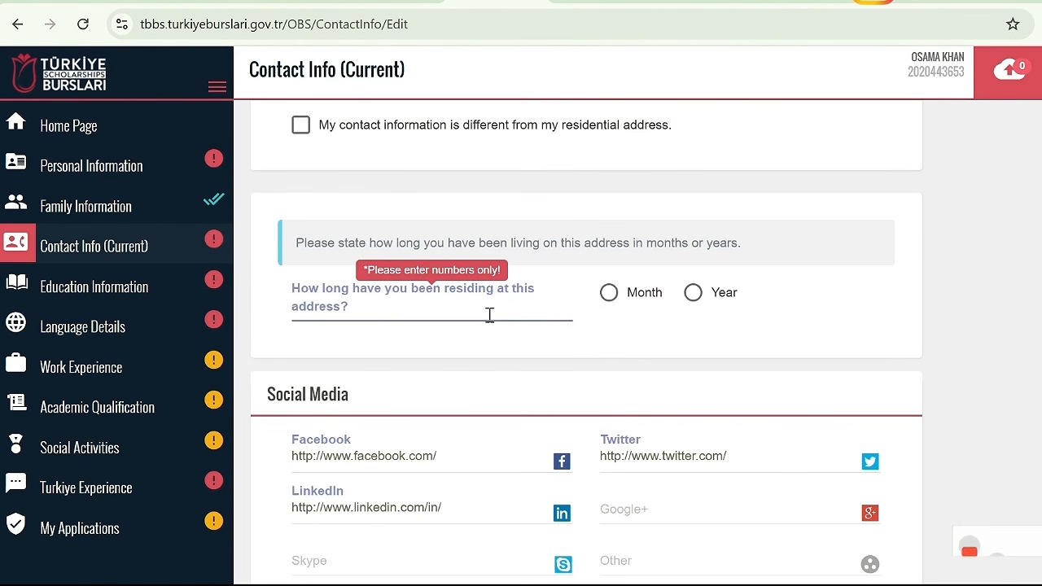
click(609, 292)
click(471, 305)
text(30)
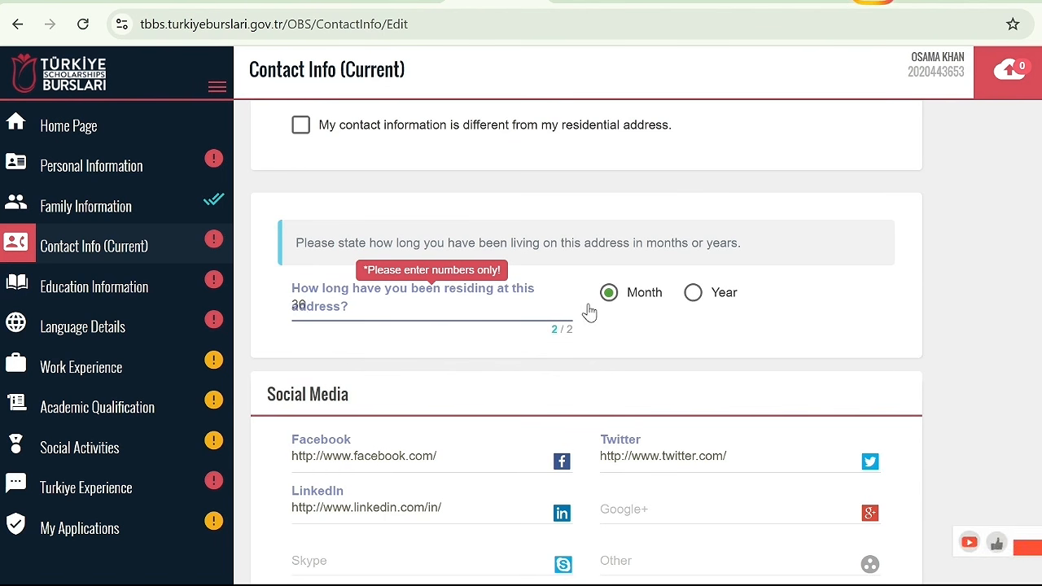
Set the length of residence at the contact address to 20 years and save the contact information
click(694, 293)
click(500, 309)
key(BackSpace)
key(BackSpace)
text(2)
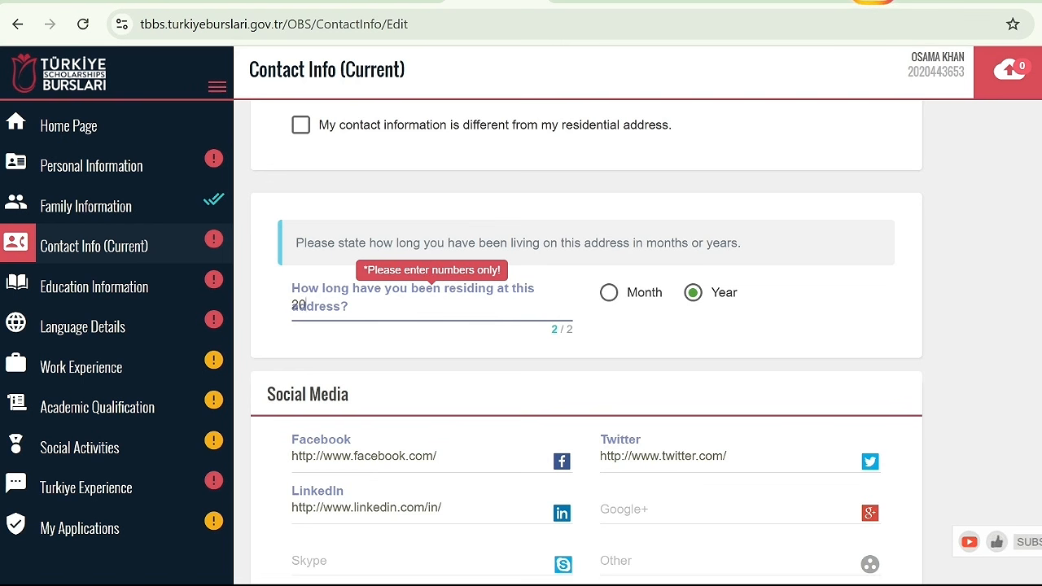
scroll(587, 341, down, 1)
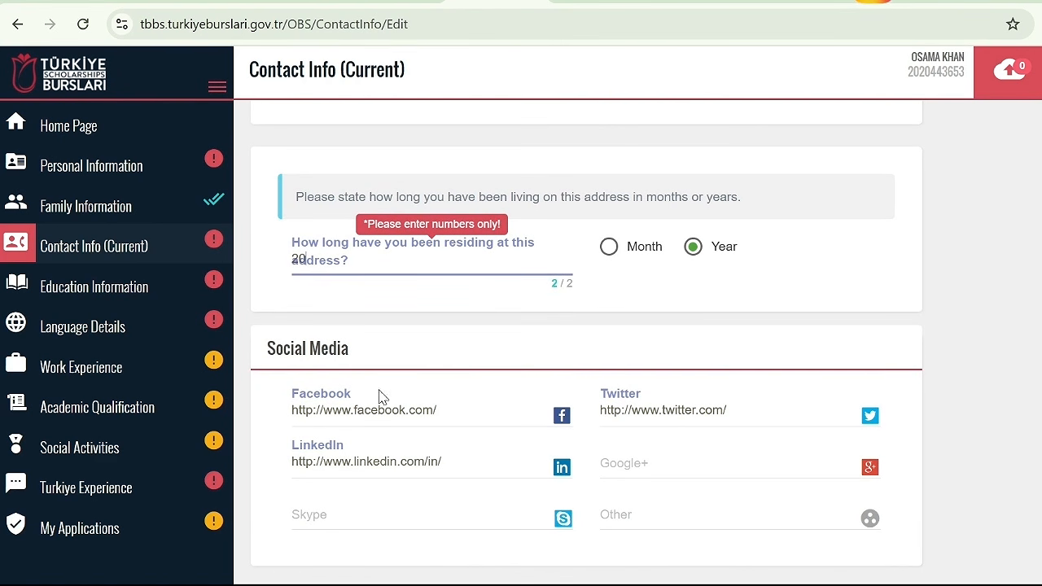
scroll(733, 441, up, 5)
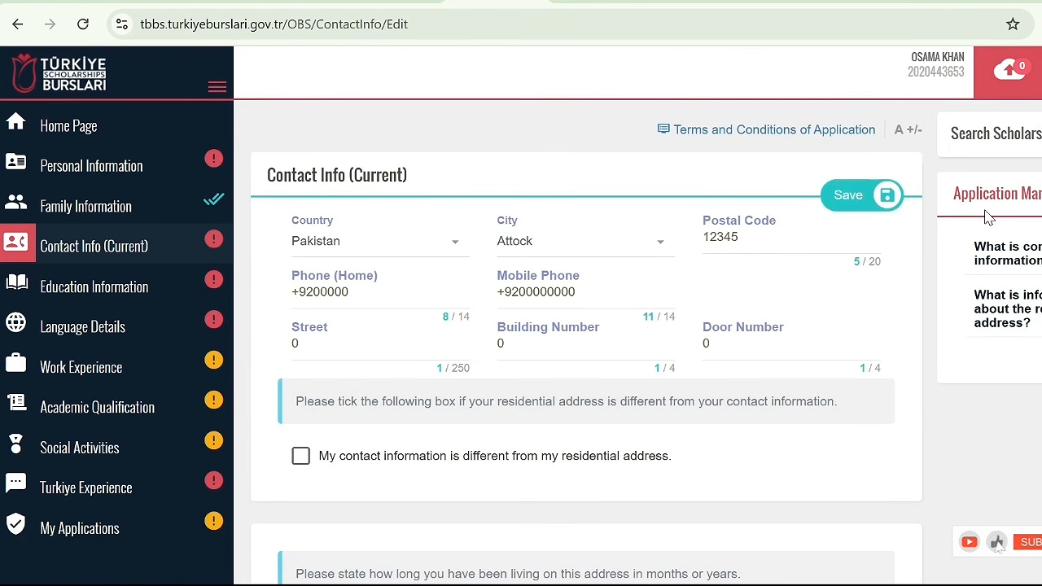
click(849, 193)
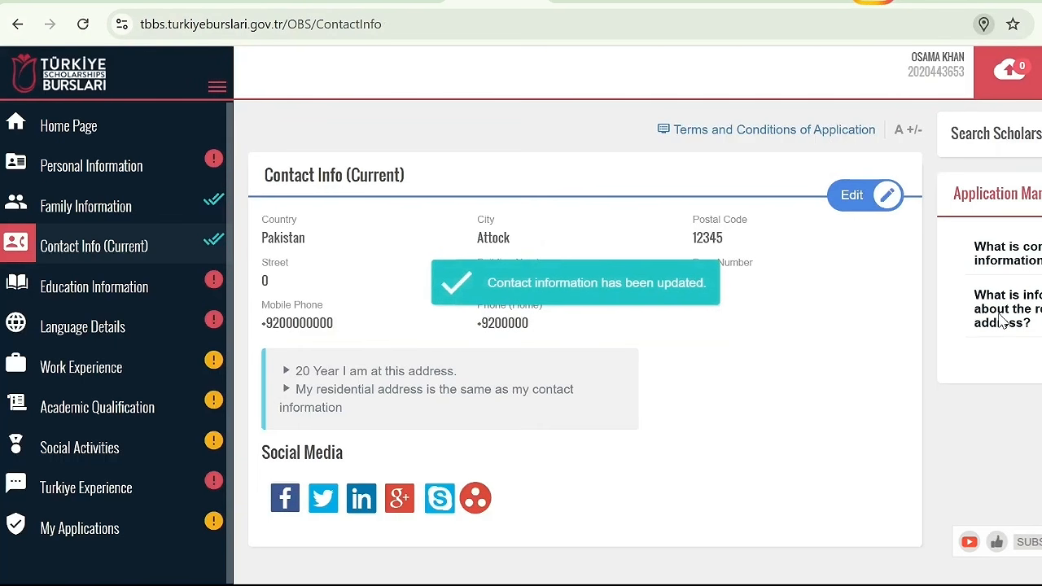
Add a high school entry to the education information with Pakistan as the country and Attock as the city
click(128, 297)
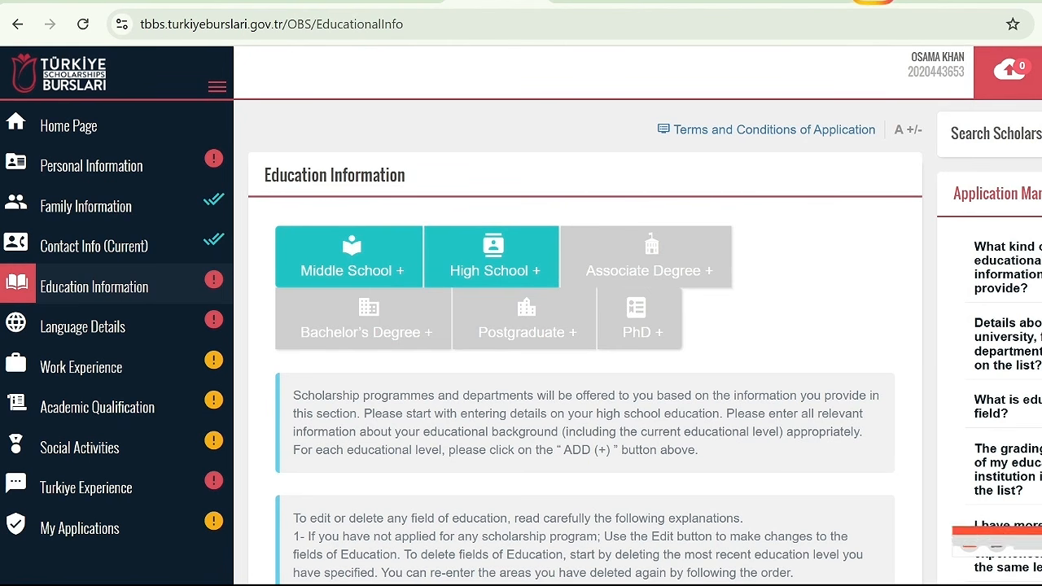
click(512, 270)
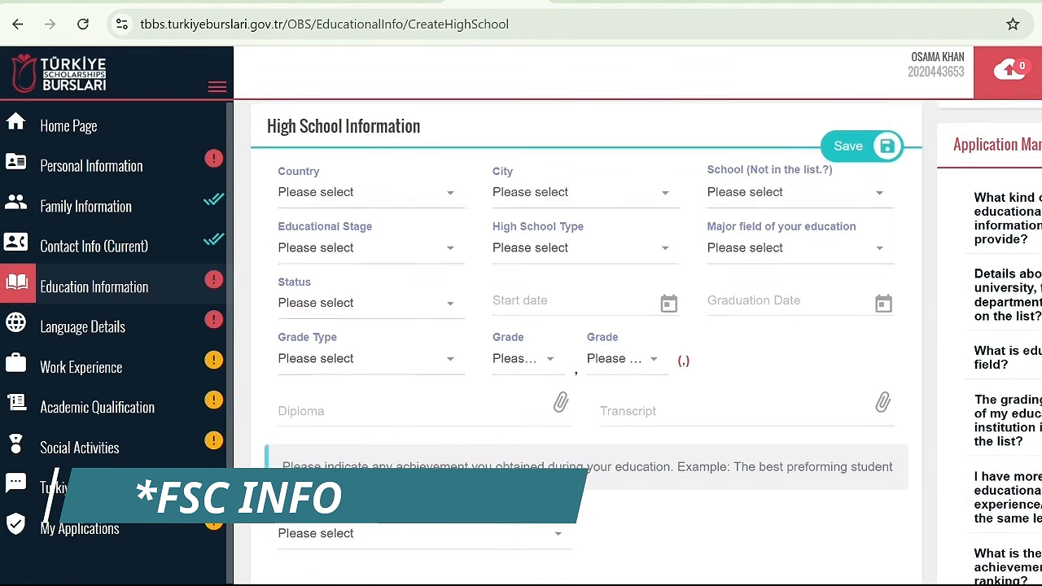
click(415, 254)
text(PAK)
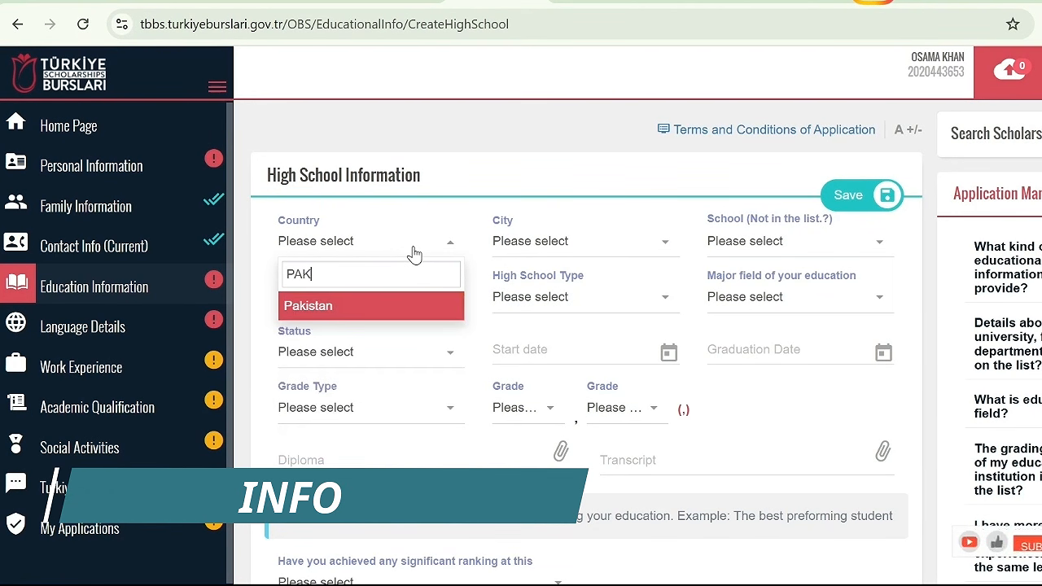
key(Return)
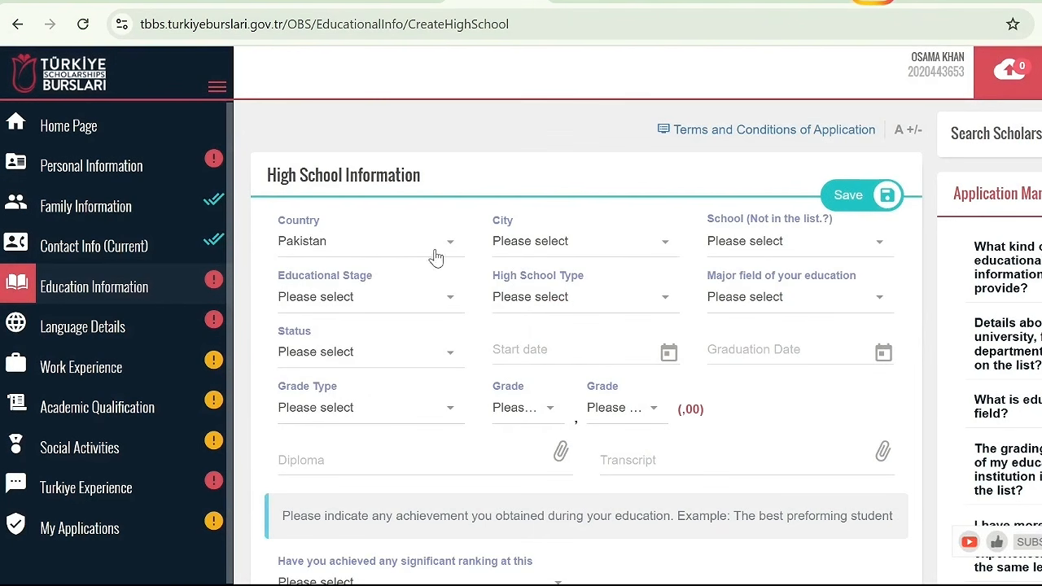
click(519, 256)
click(524, 361)
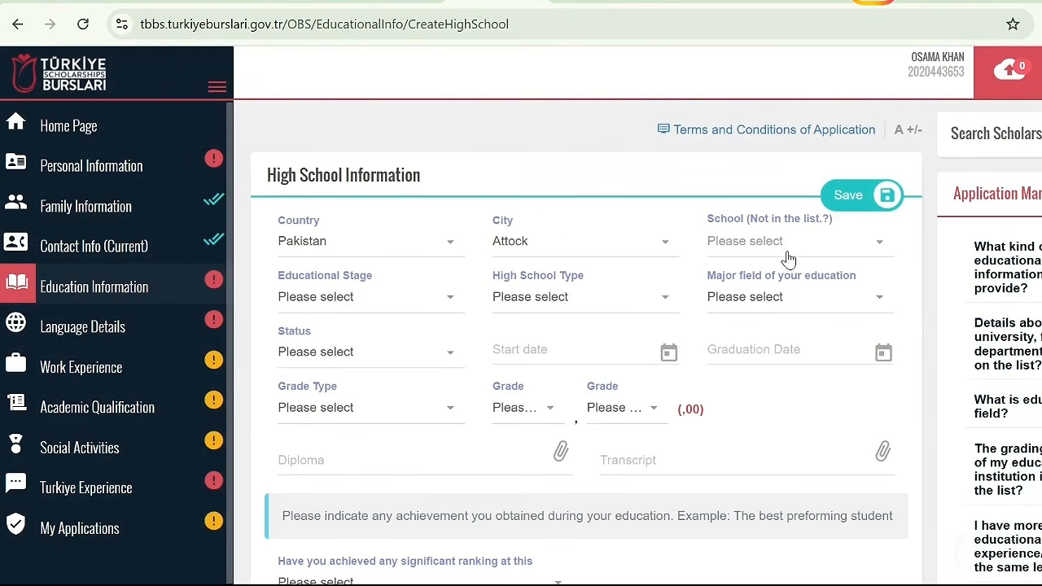
Choose ALI PUBLIC SCHOOL JAND as the school in the high school information
click(789, 252)
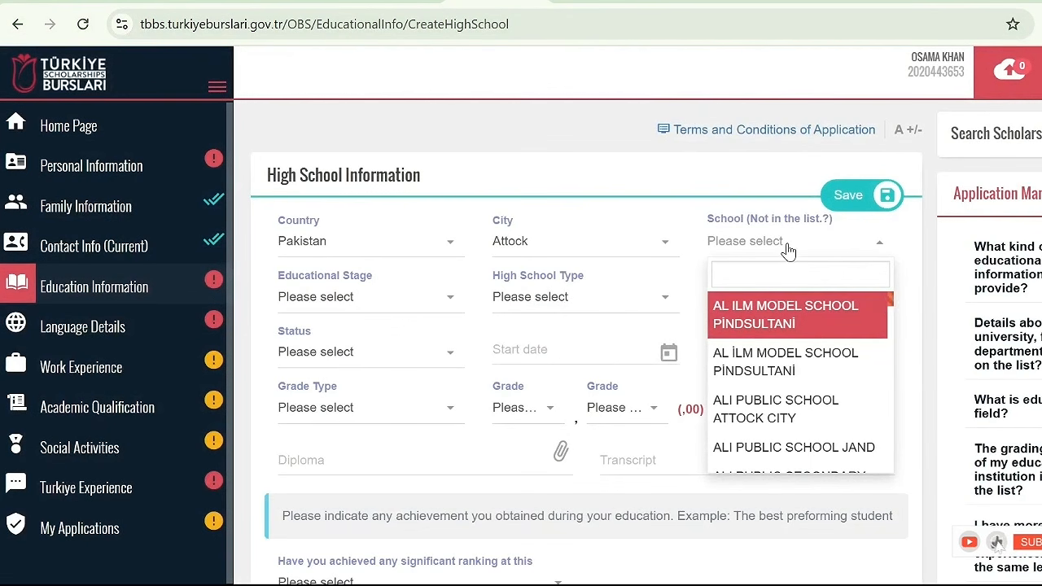
scroll(888, 329, down, 10)
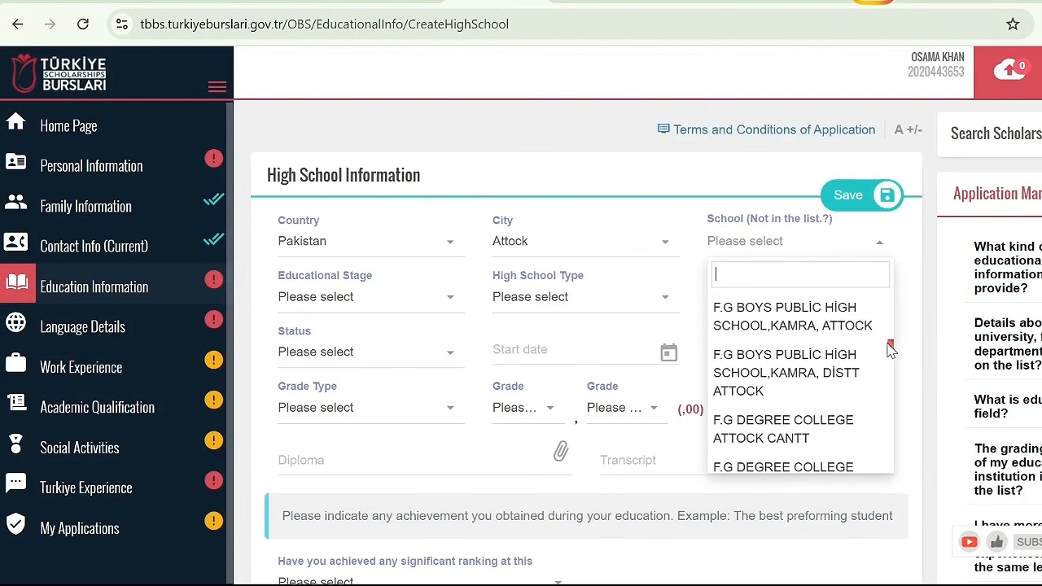
drag(888, 345, 863, 270)
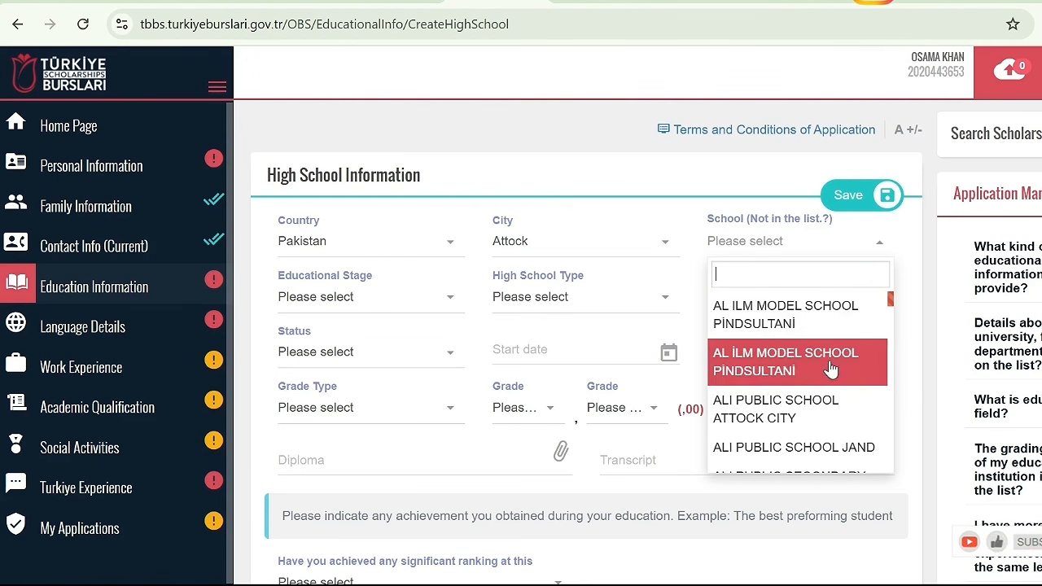
click(834, 448)
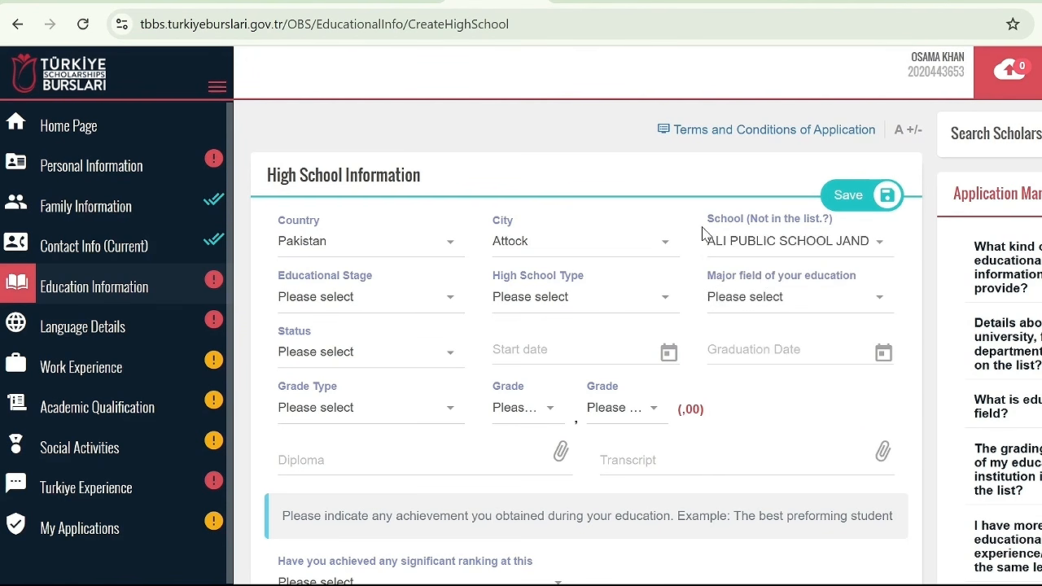
Set the educational stage to Secondary Education, high school type to General High School and major field to General (No education field)
click(314, 313)
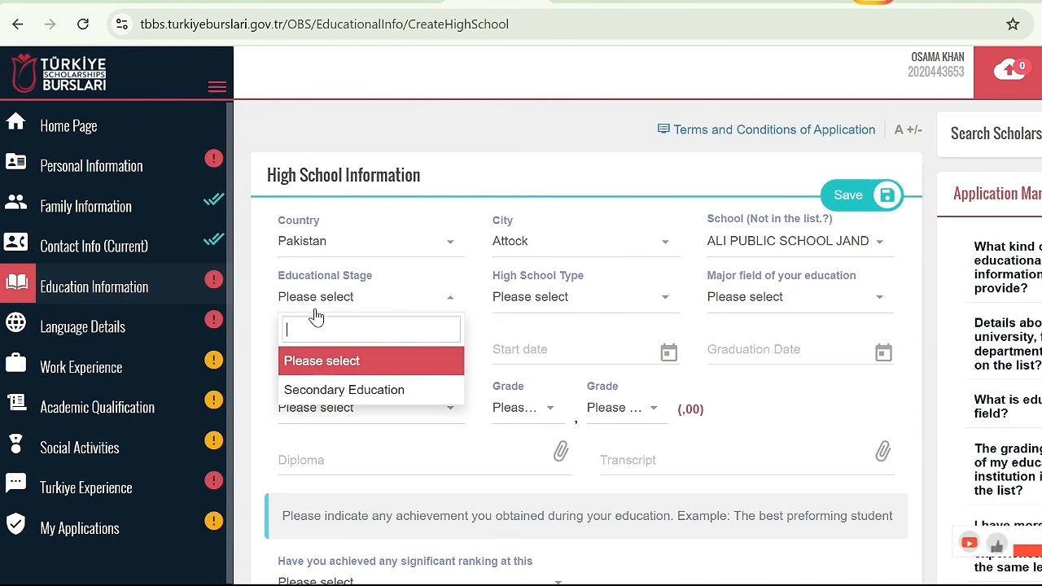
click(354, 390)
click(582, 307)
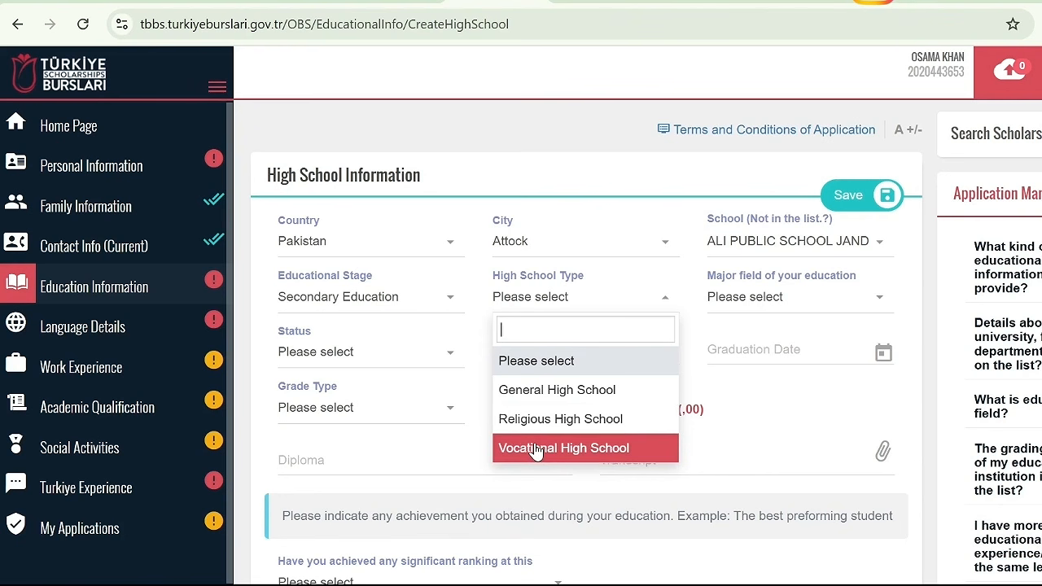
click(556, 392)
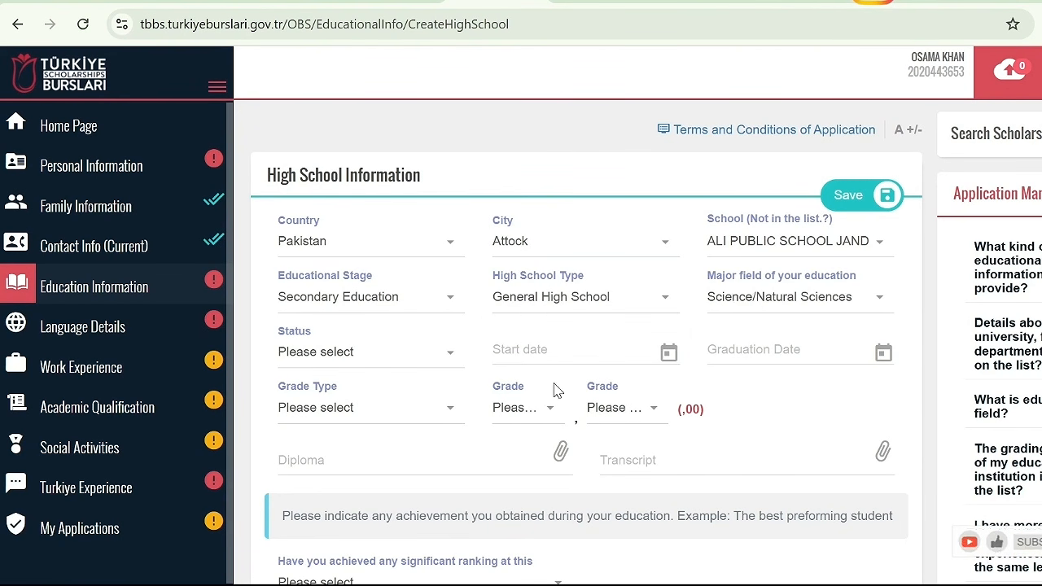
click(768, 301)
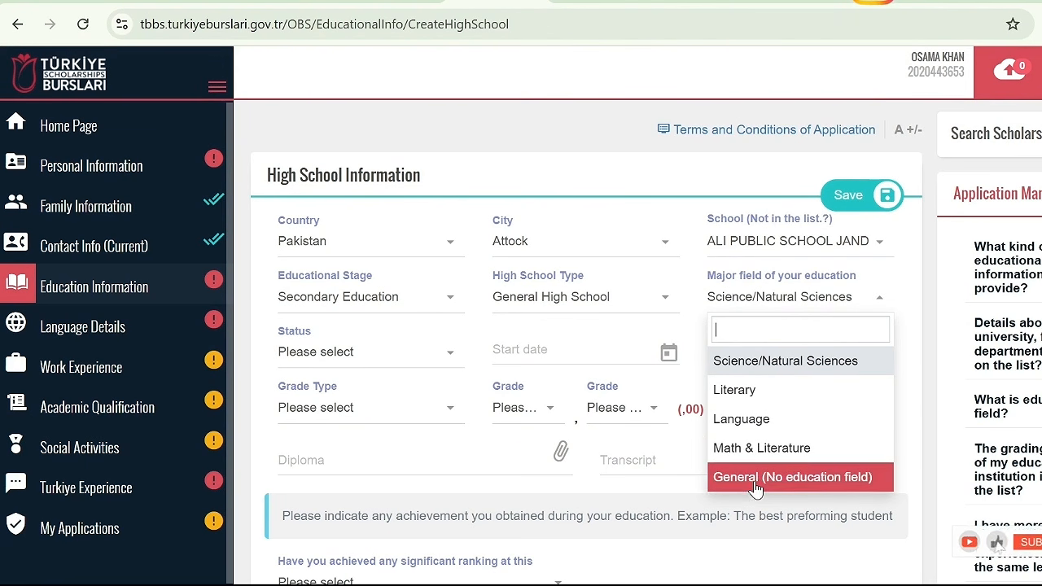
click(781, 480)
Set the high school status to Graduate with start date 05/02/2020 and graduation date 03/03/2021
click(340, 367)
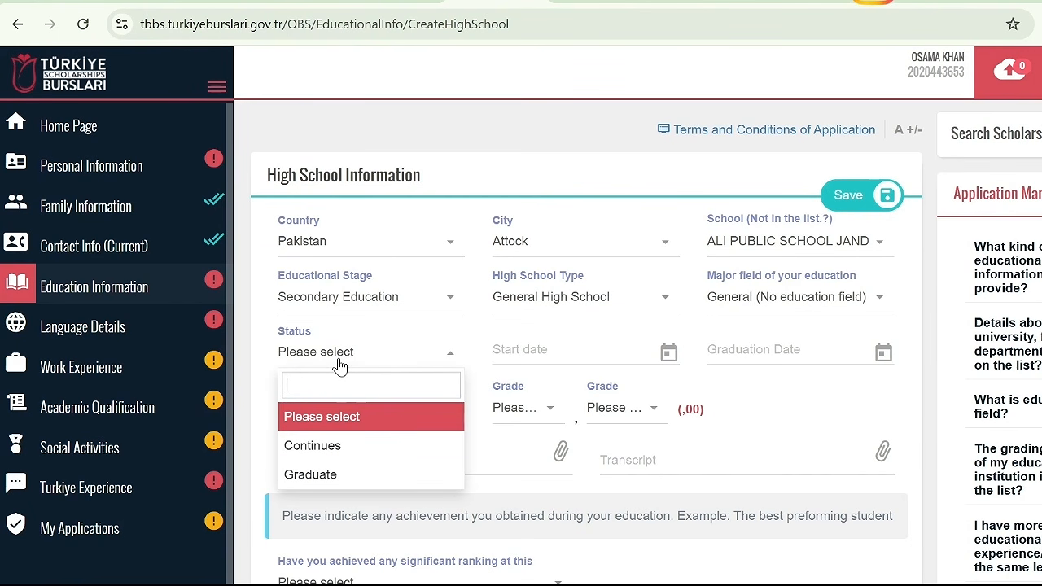
click(340, 476)
click(561, 348)
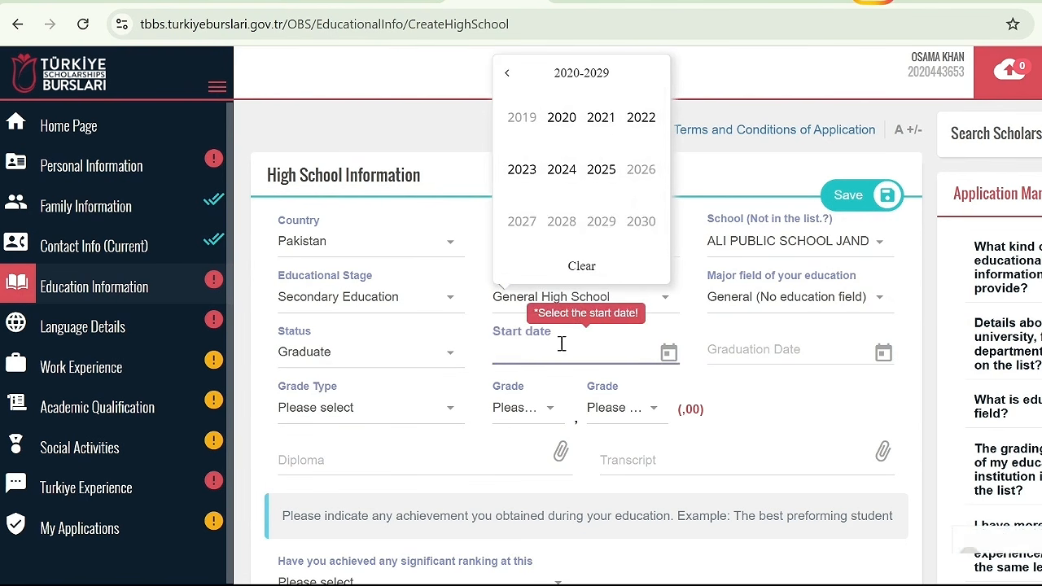
click(561, 122)
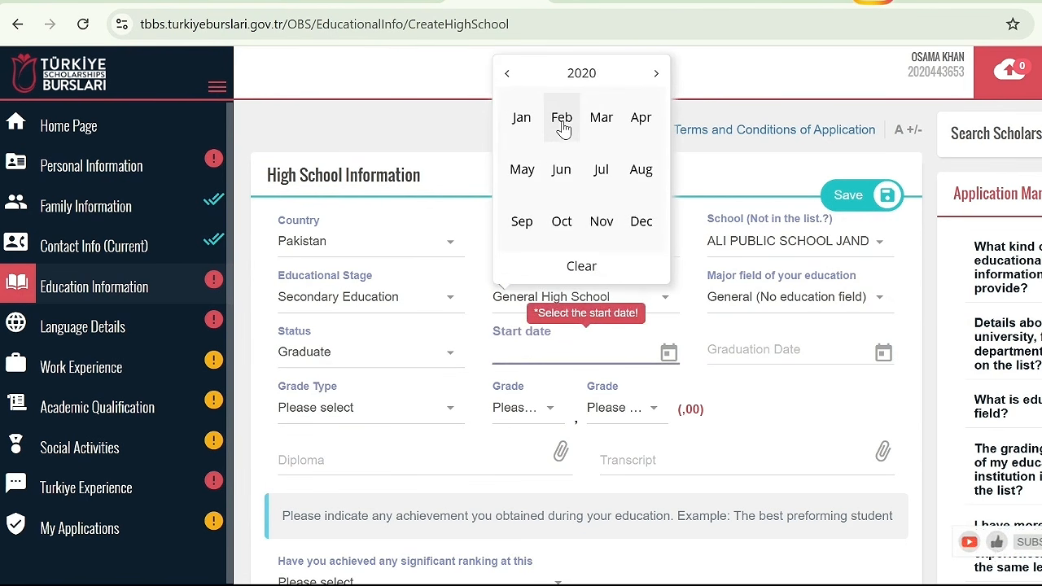
click(562, 122)
click(589, 421)
click(777, 349)
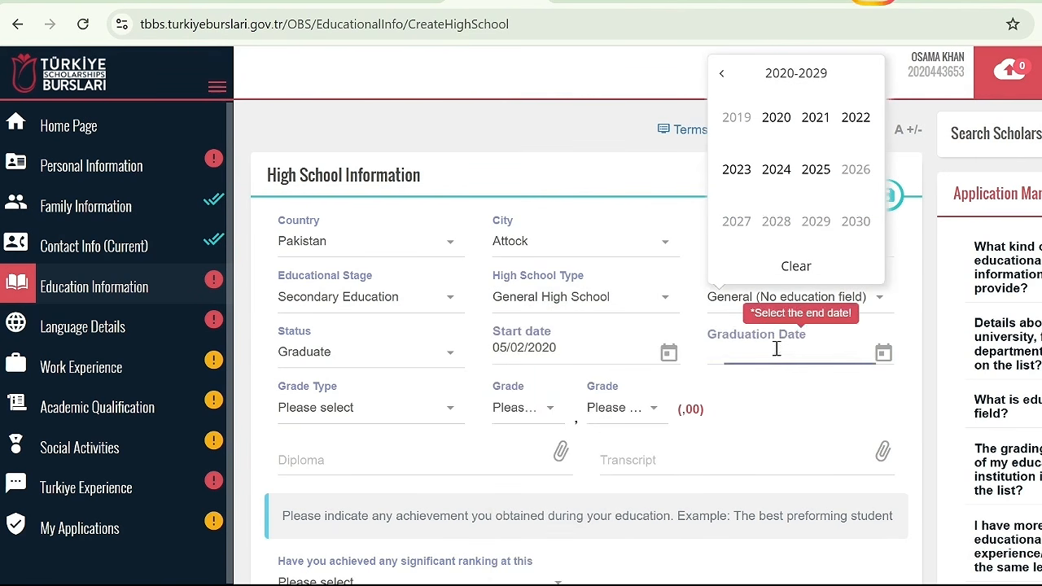
click(817, 121)
click(817, 123)
click(806, 394)
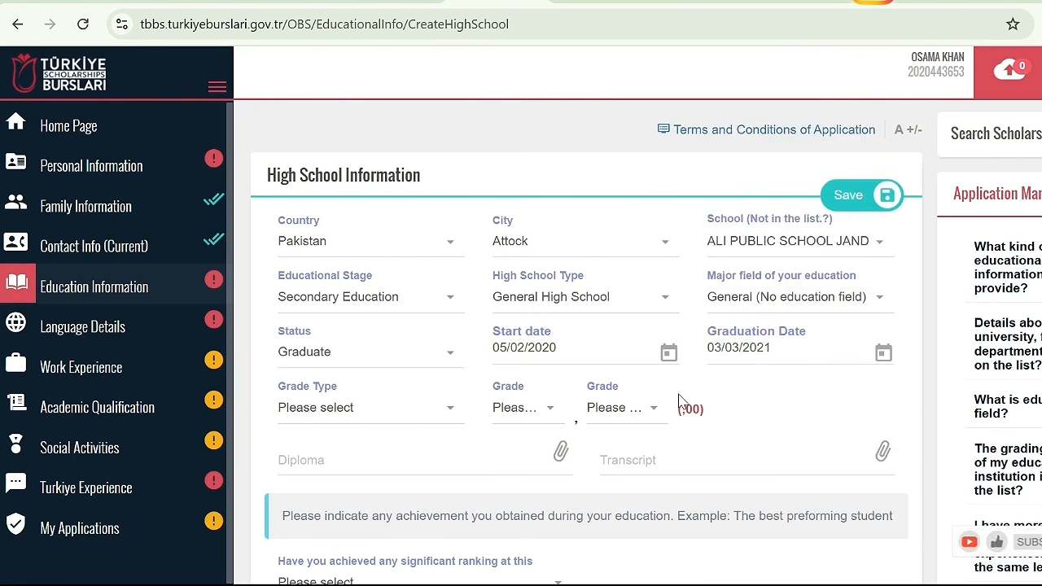
Choose the 100-point grade type for the high school and enter the grade as 97,98
click(416, 415)
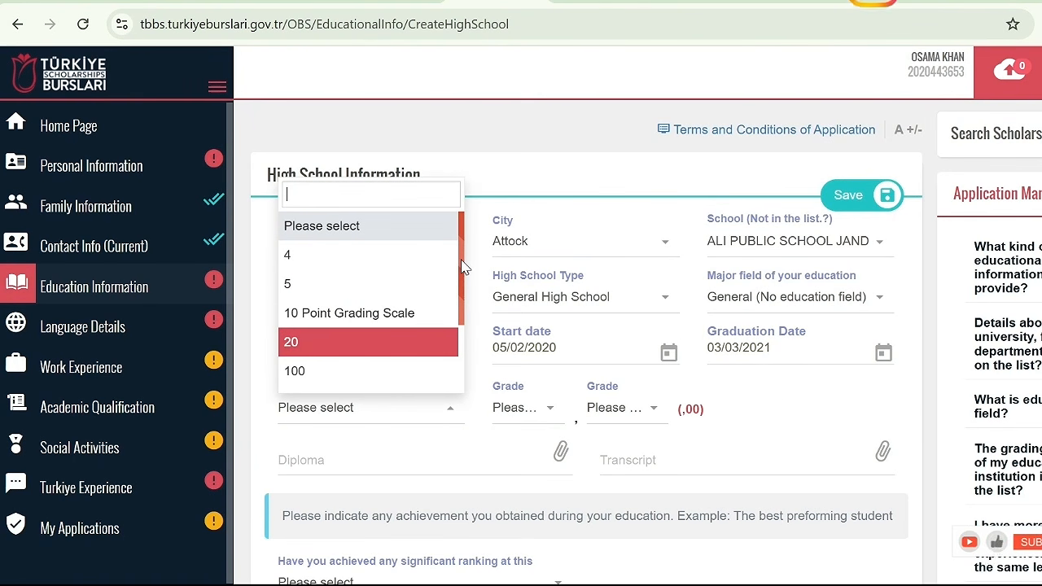
drag(462, 268, 449, 319)
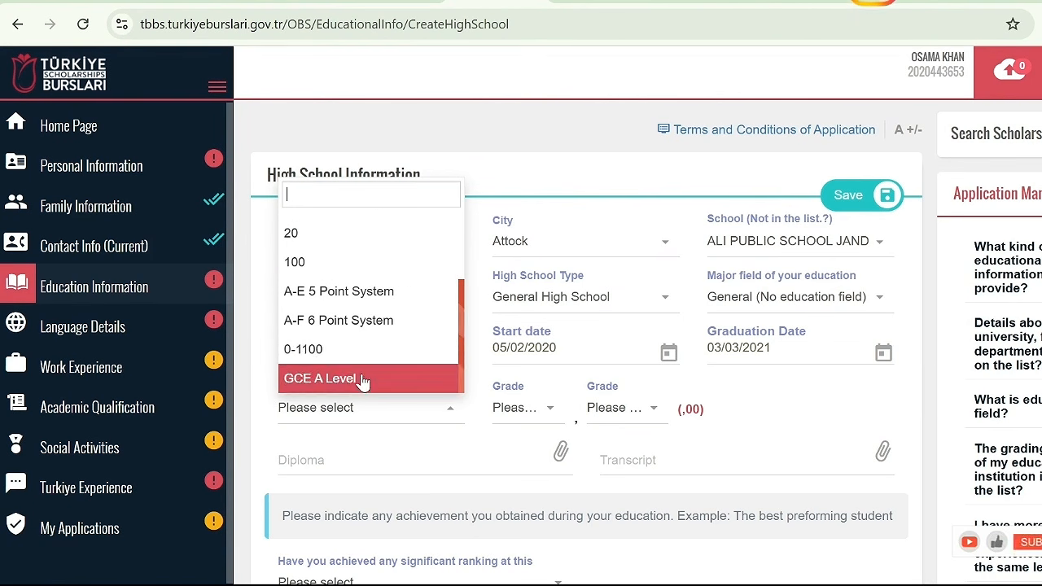
scroll(364, 382, up, 5)
click(340, 359)
click(559, 410)
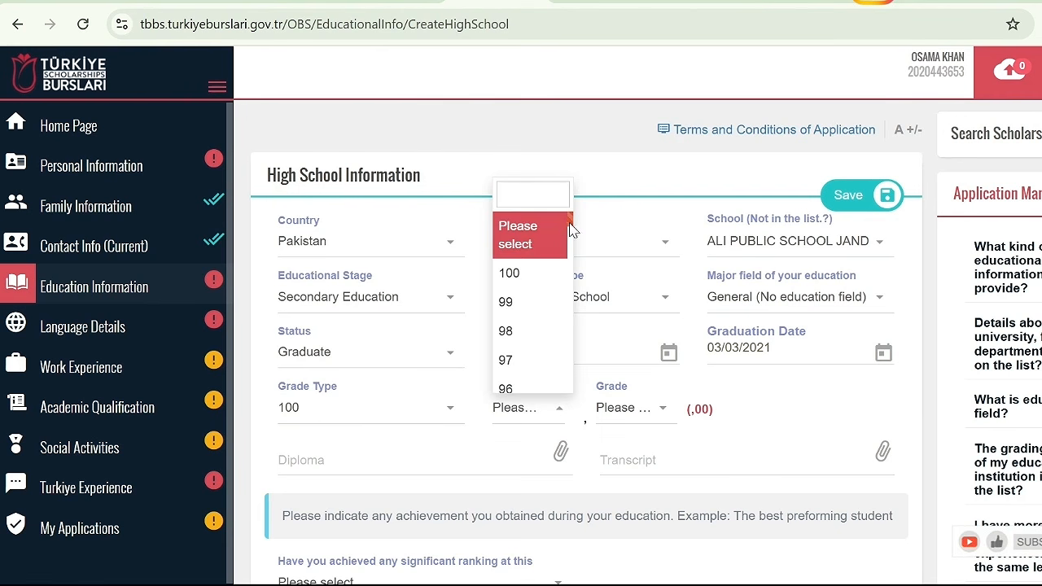
click(526, 362)
click(641, 415)
click(618, 301)
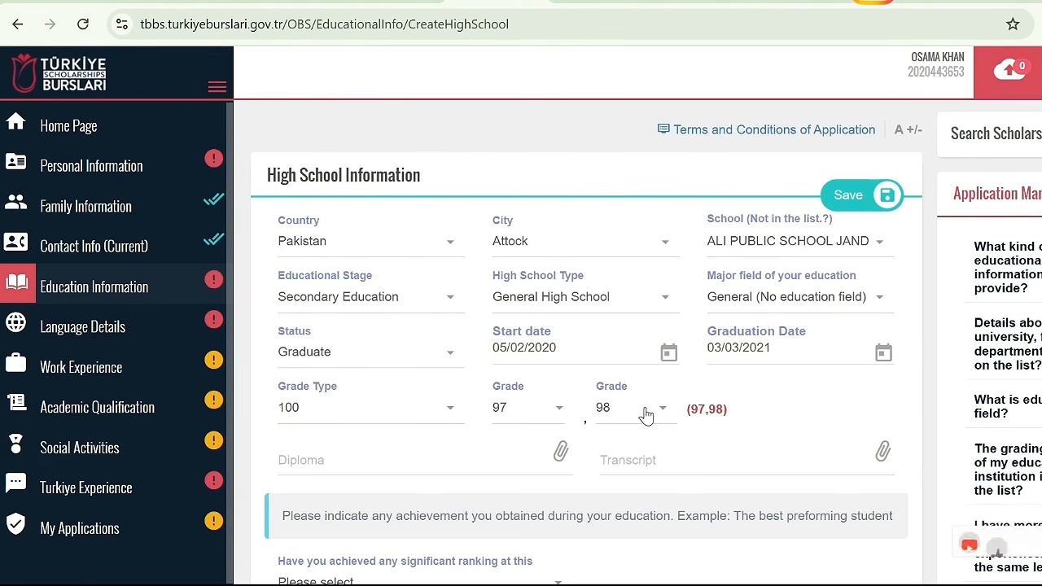
scroll(361, 375, down, 1)
click(361, 375)
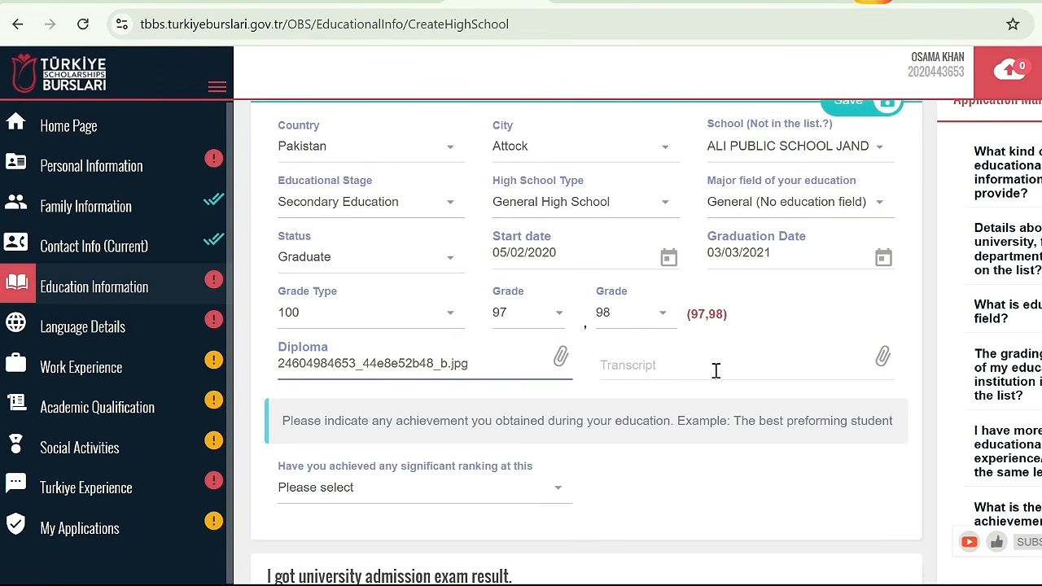
click(749, 372)
scroll(489, 310, down, 2)
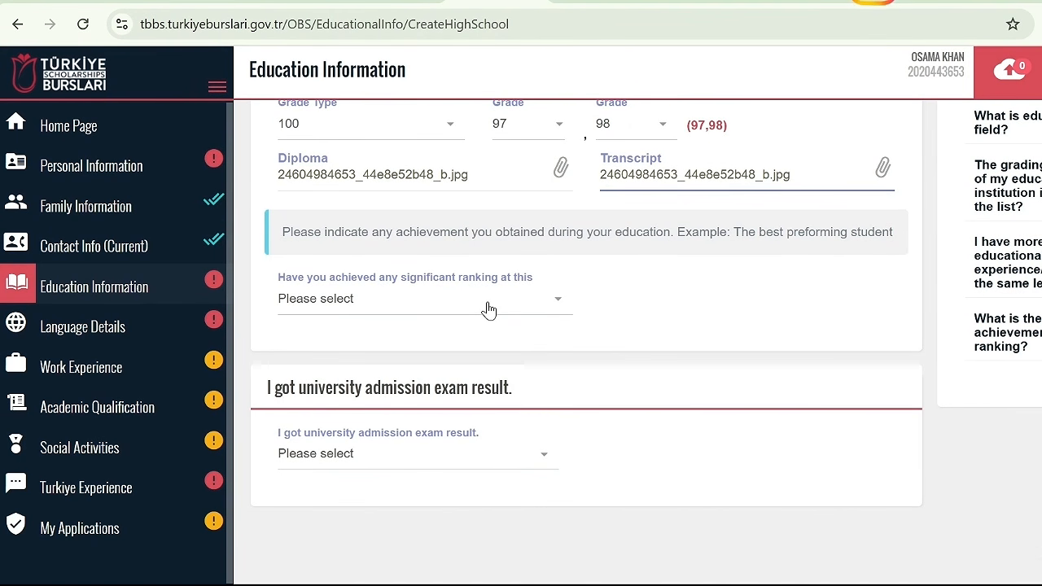
click(489, 304)
click(391, 361)
click(465, 358)
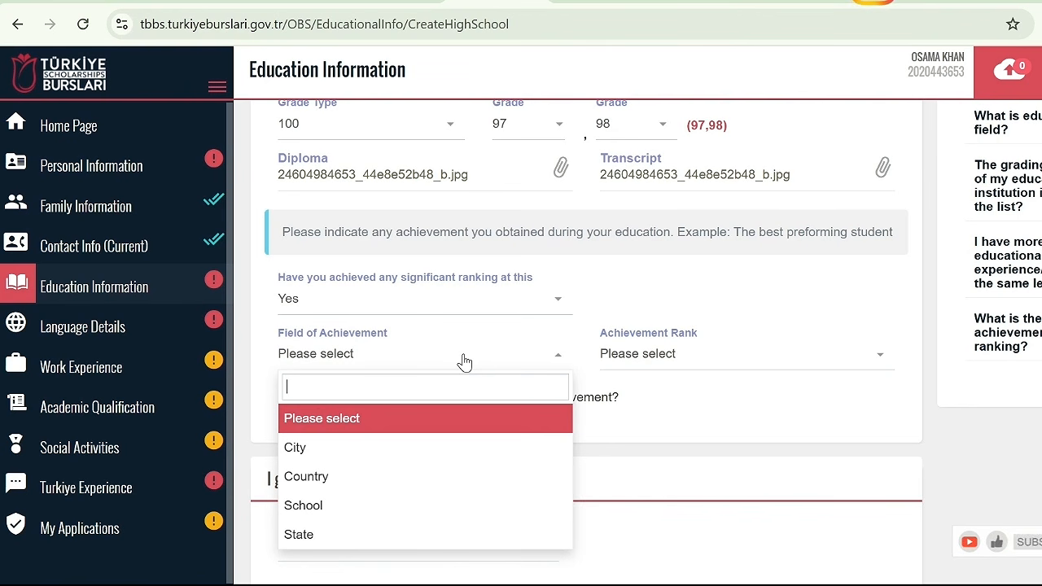
click(456, 453)
click(691, 355)
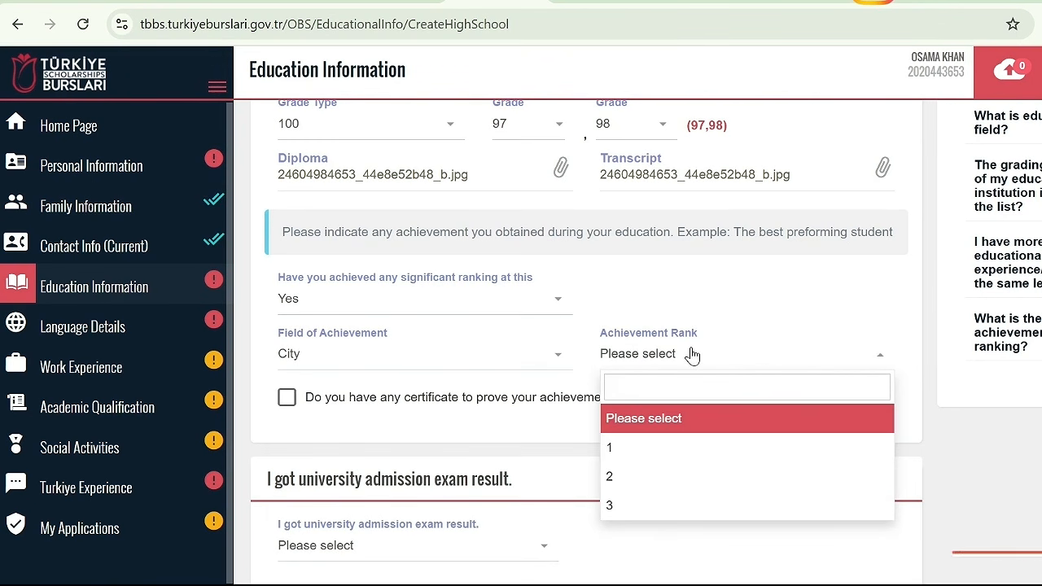
click(682, 330)
click(286, 399)
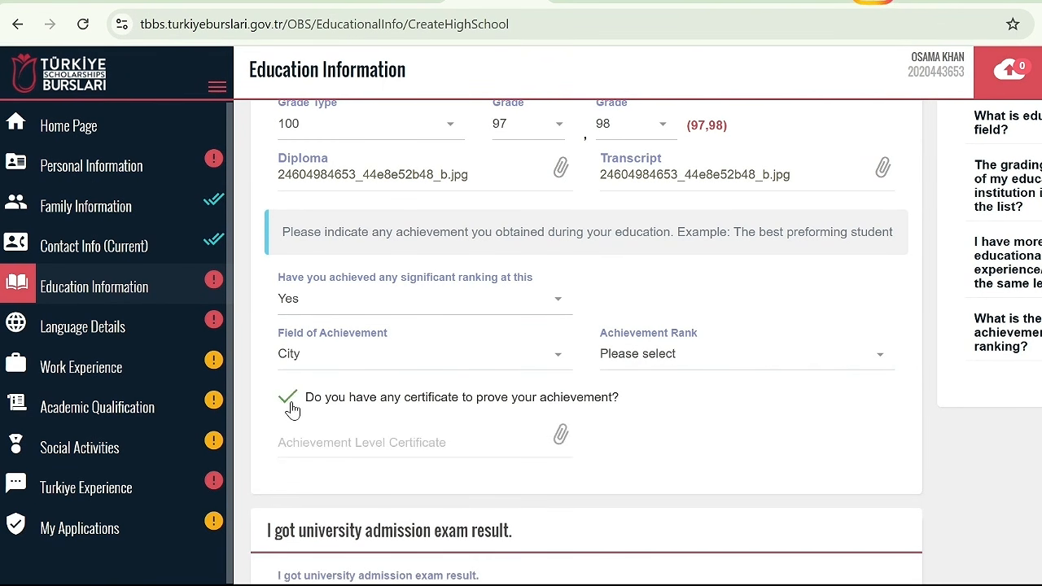
click(286, 399)
Answer No to the significant ranking question and save the high school information
click(517, 301)
click(328, 428)
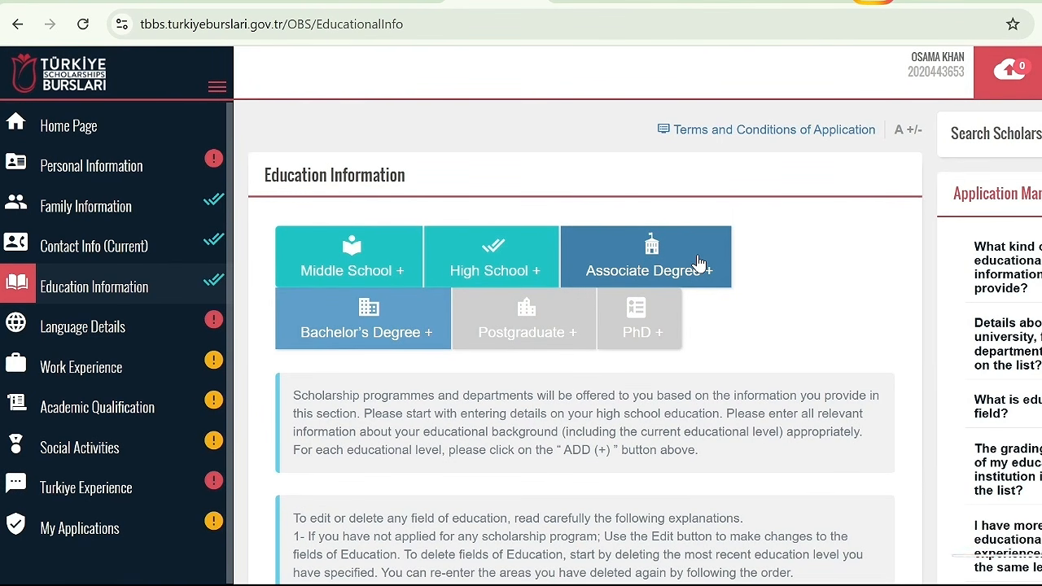
Add a bachelor's degree entry with Pakistan as the country, Attock as the city and University of Punjab as the university
click(350, 335)
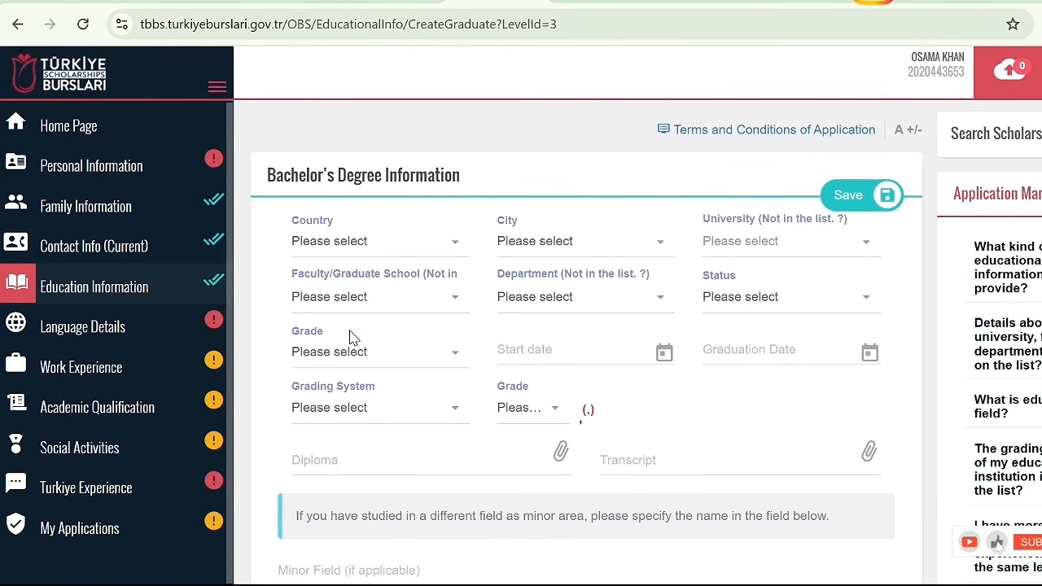
click(337, 249)
text(PAK)
key(Return)
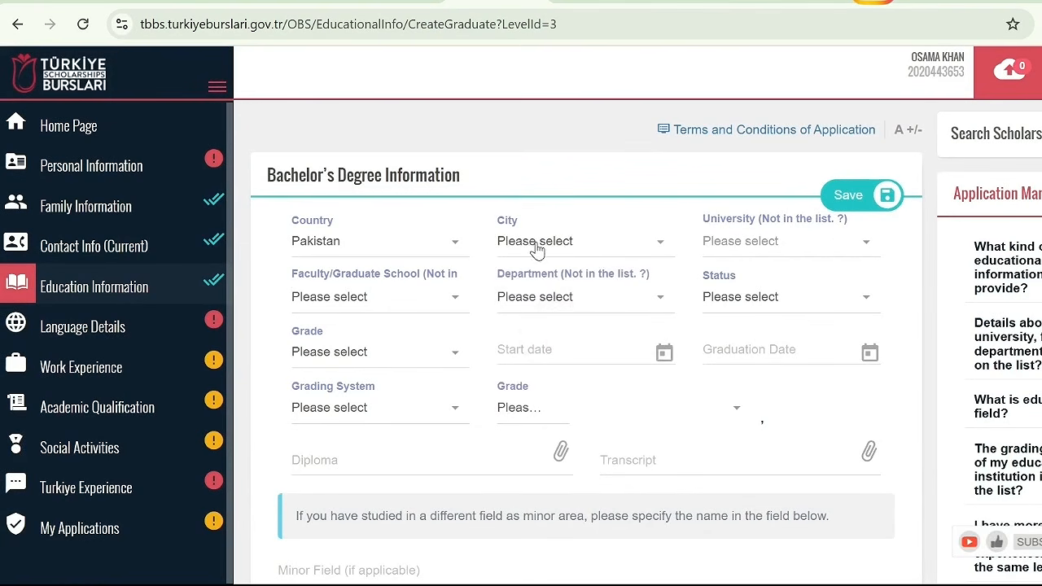
click(535, 242)
click(531, 335)
click(798, 243)
click(791, 341)
Choose the educational sciences faculty and the Zoology department for the bachelor's degree, and set its status to Graduate
click(400, 300)
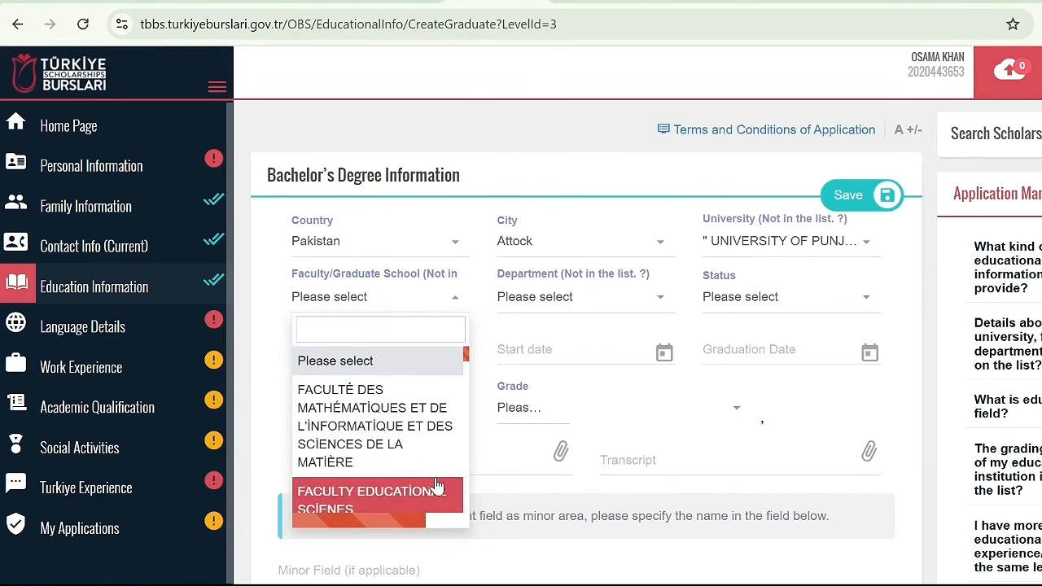
click(391, 493)
click(586, 297)
click(562, 419)
click(781, 299)
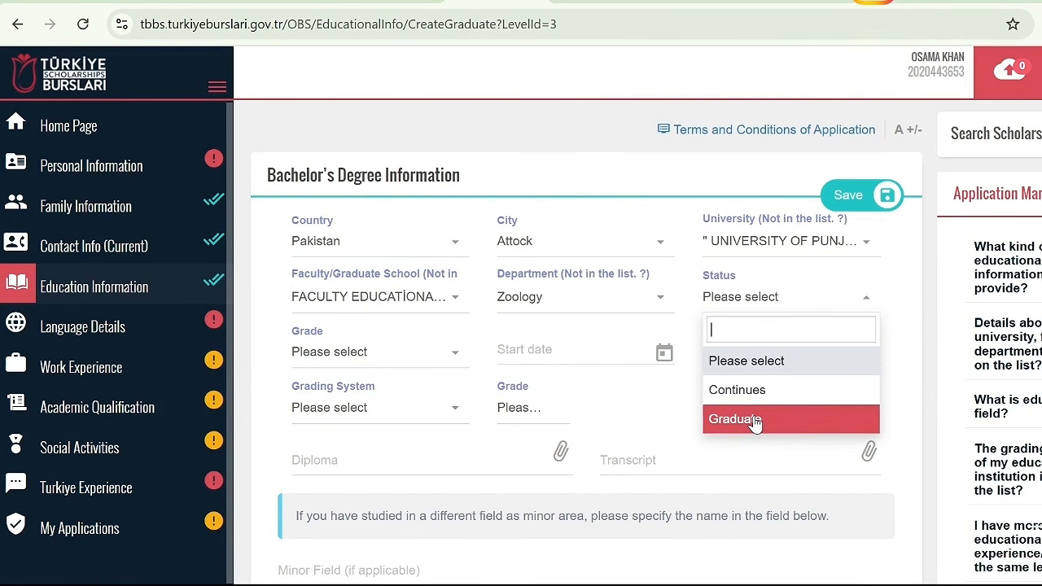
click(755, 422)
click(784, 310)
click(752, 426)
Set the bachelor's degree start date to 03/02/2022 and the graduation date to 06/01/2025
click(366, 352)
click(439, 116)
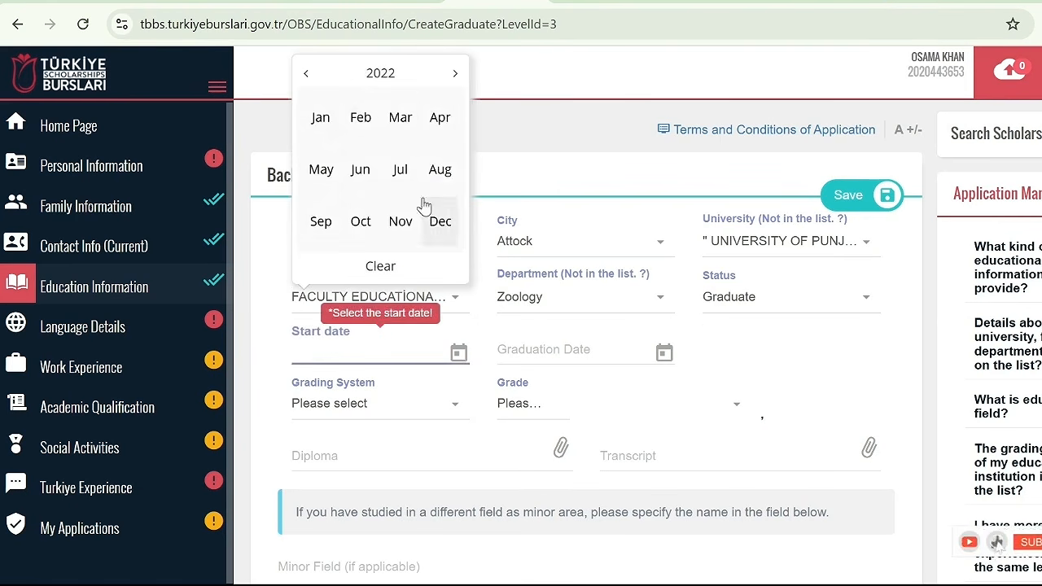
click(361, 118)
click(391, 441)
click(664, 354)
click(606, 197)
click(536, 153)
click(523, 175)
Choose grading system 4 for the bachelor's degree and enter the grade as 3,99
scroll(735, 373, down, 1)
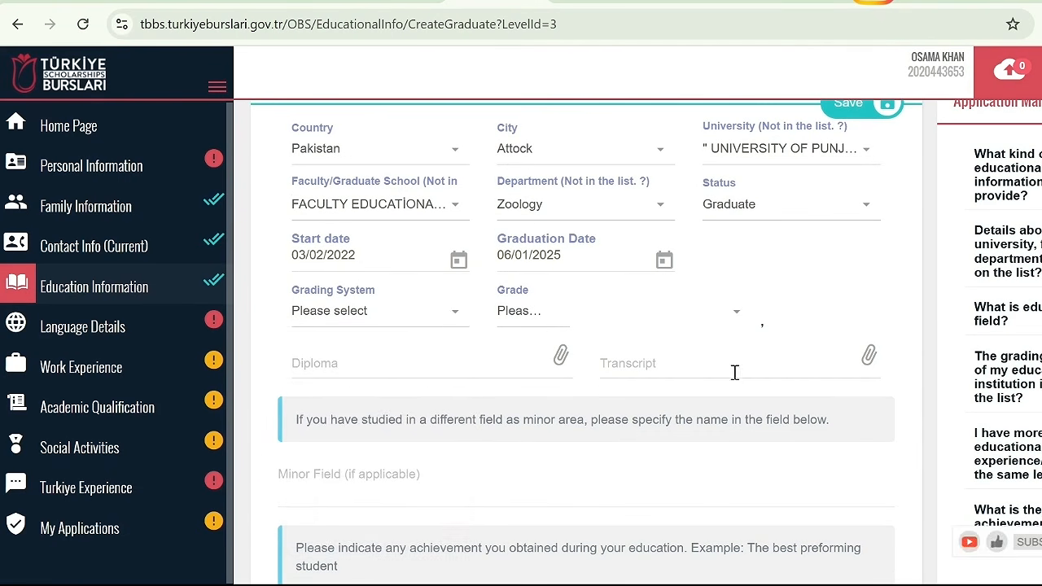
click(397, 318)
click(377, 407)
click(530, 311)
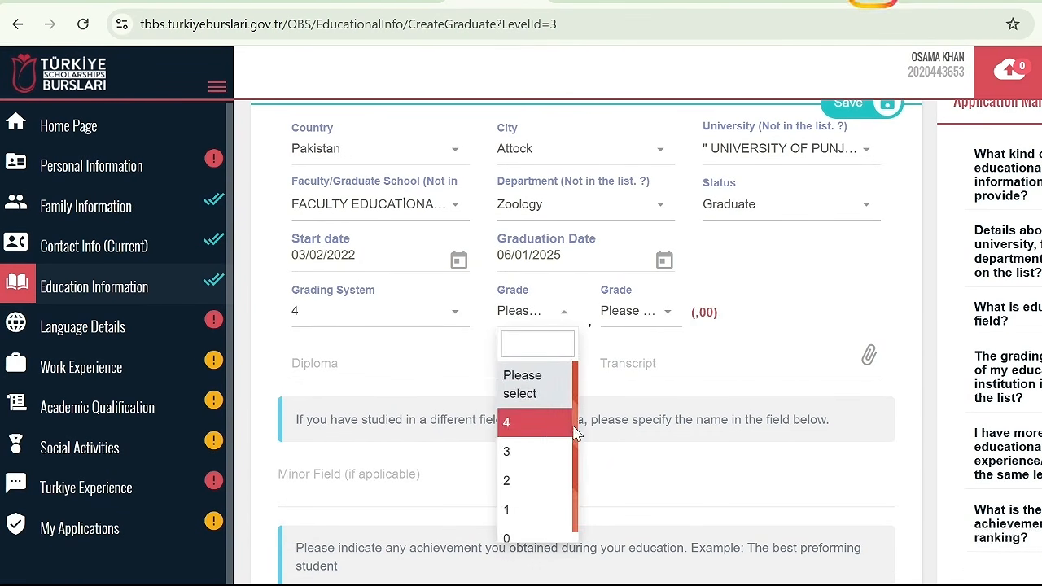
click(559, 449)
click(635, 311)
click(658, 424)
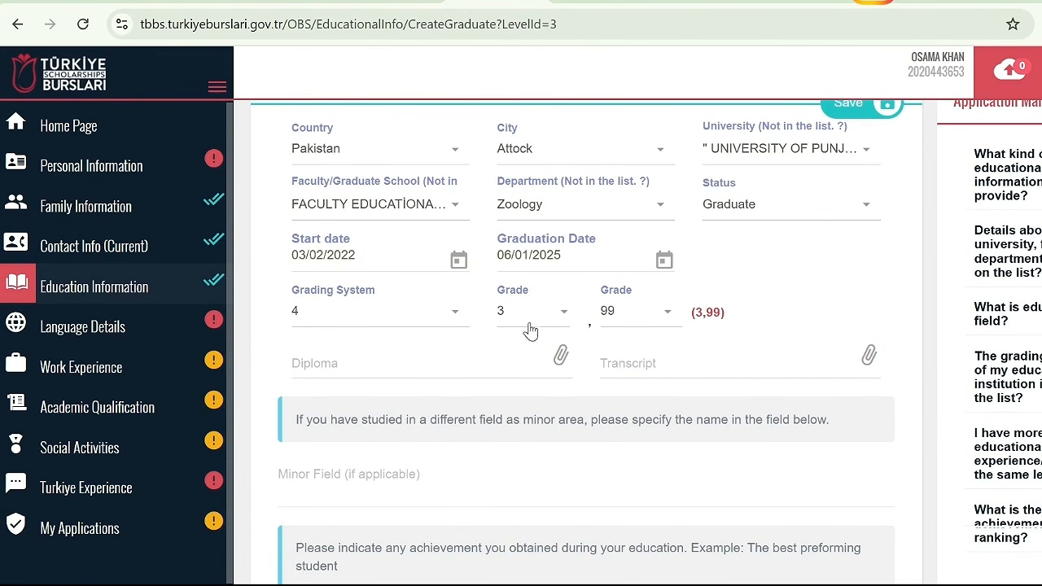
Keep No as the bachelor's degree significant ranking answer and save the degree information
scroll(500, 314, down, 2)
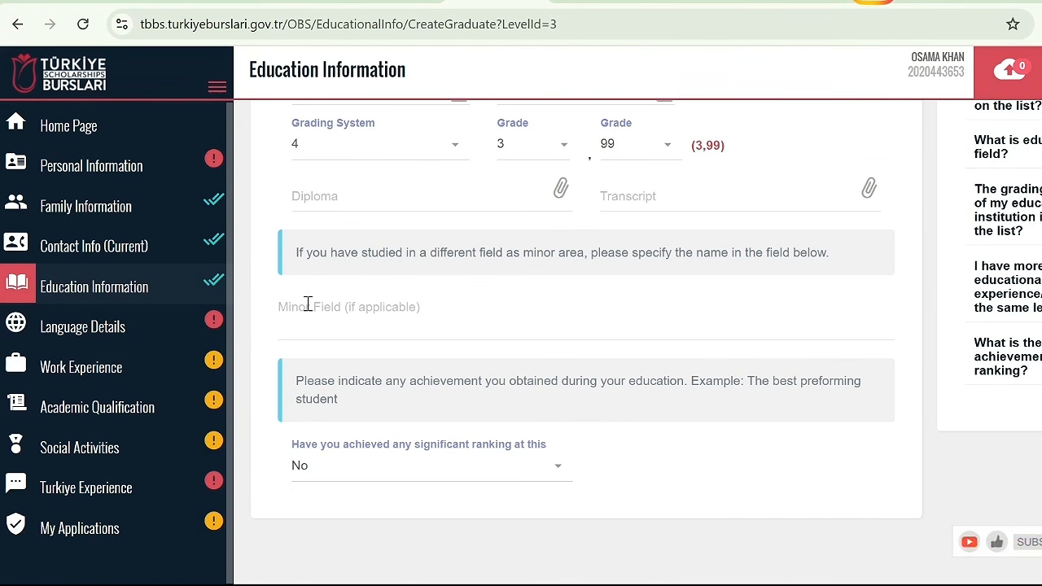
scroll(611, 408, down, 1)
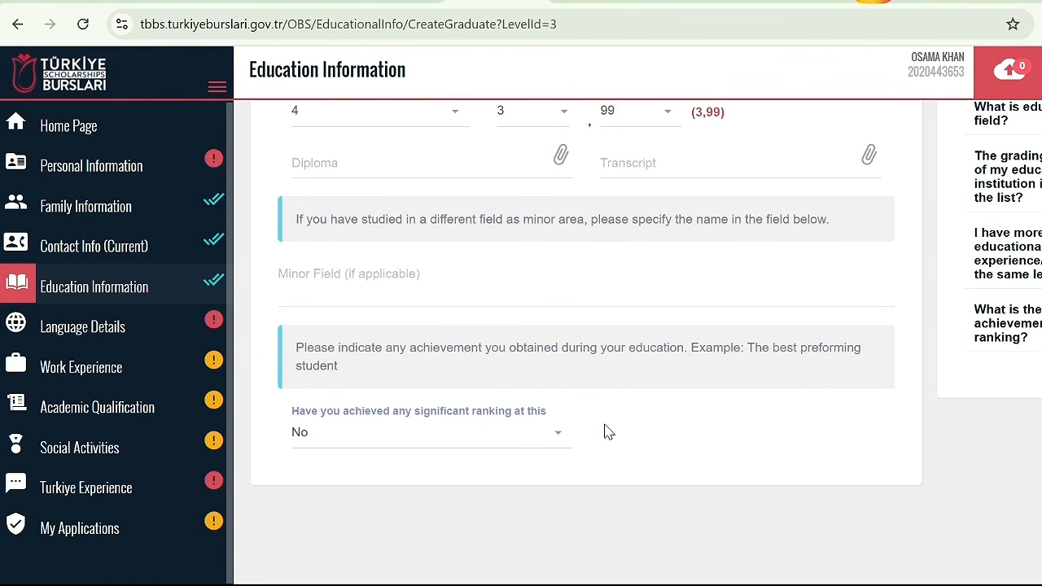
click(513, 434)
click(407, 468)
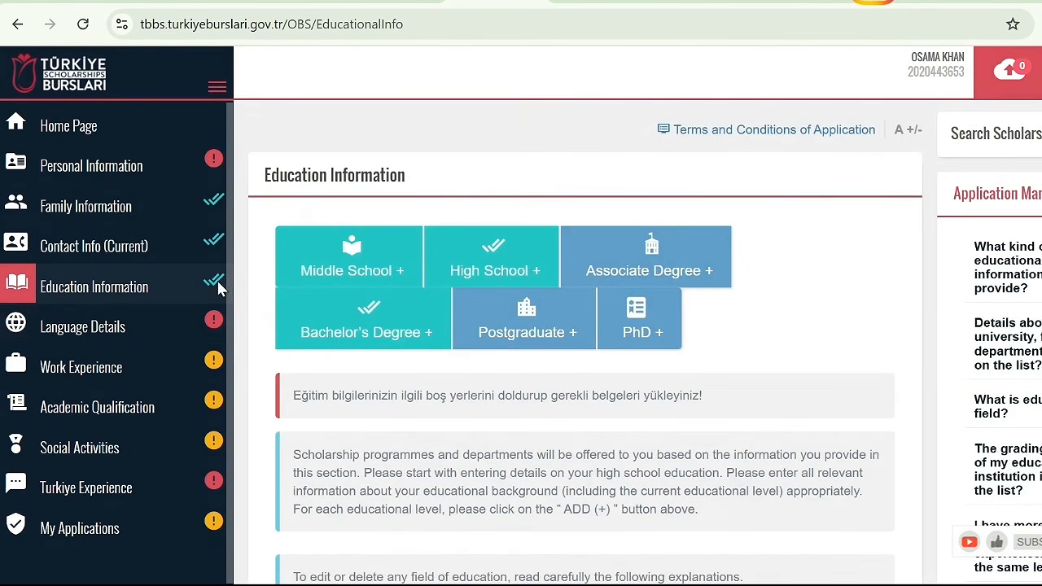
Open the language details and choose Urdu as the native language
click(96, 327)
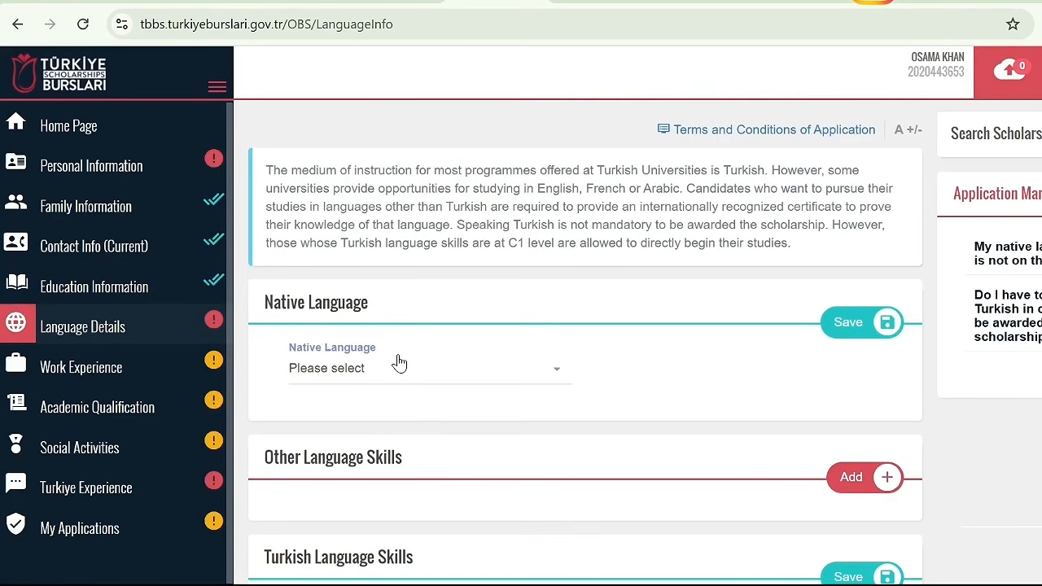
click(397, 366)
text(p)
key(BackSpace)
text(URD)
key(Down)
key(Return)
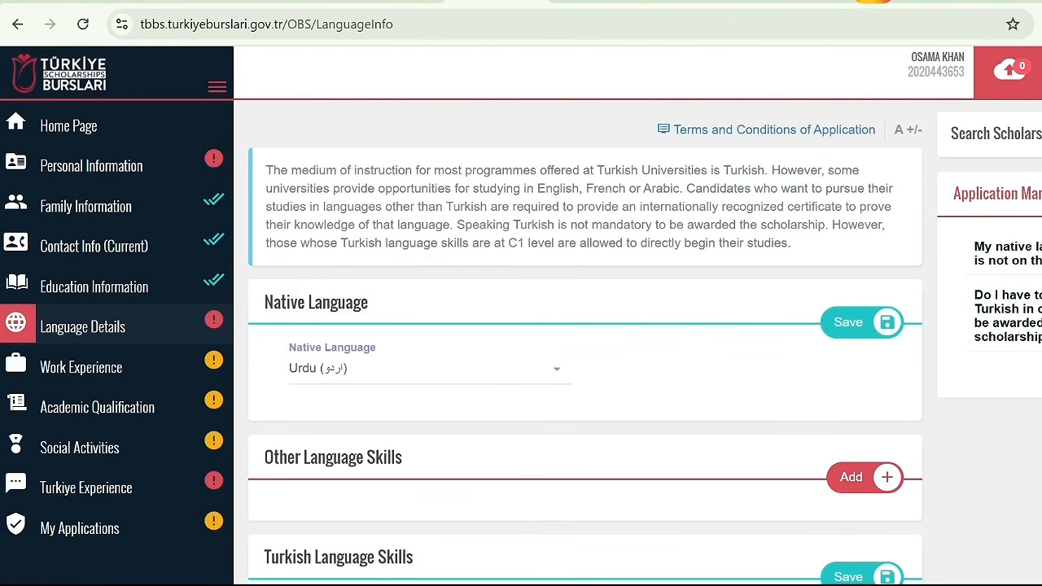
Add an entry under other language skills with English as the language
scroll(943, 361, down, 3)
click(851, 270)
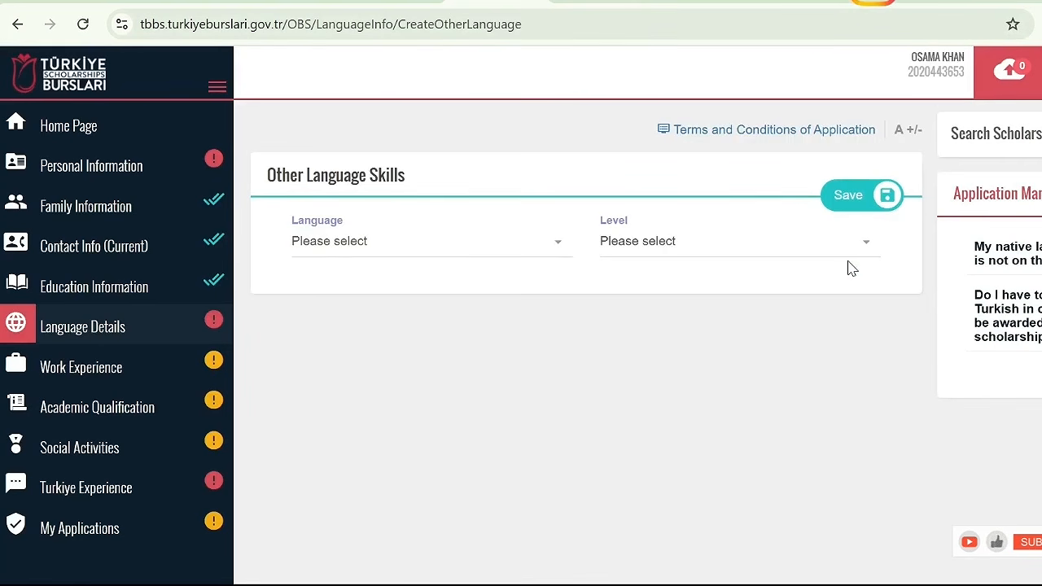
click(453, 251)
text(ENG)
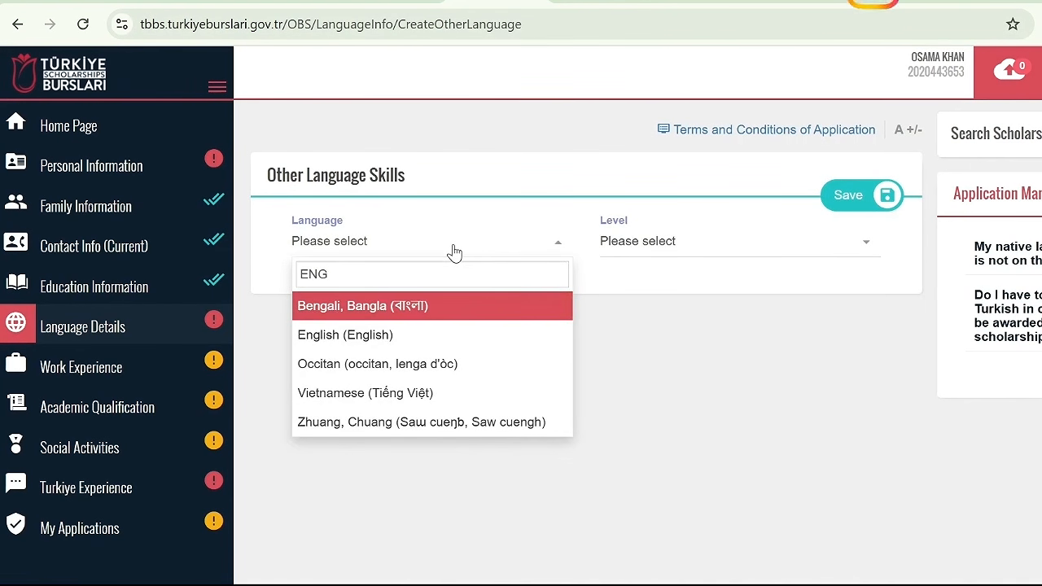
key(Down)
key(Return)
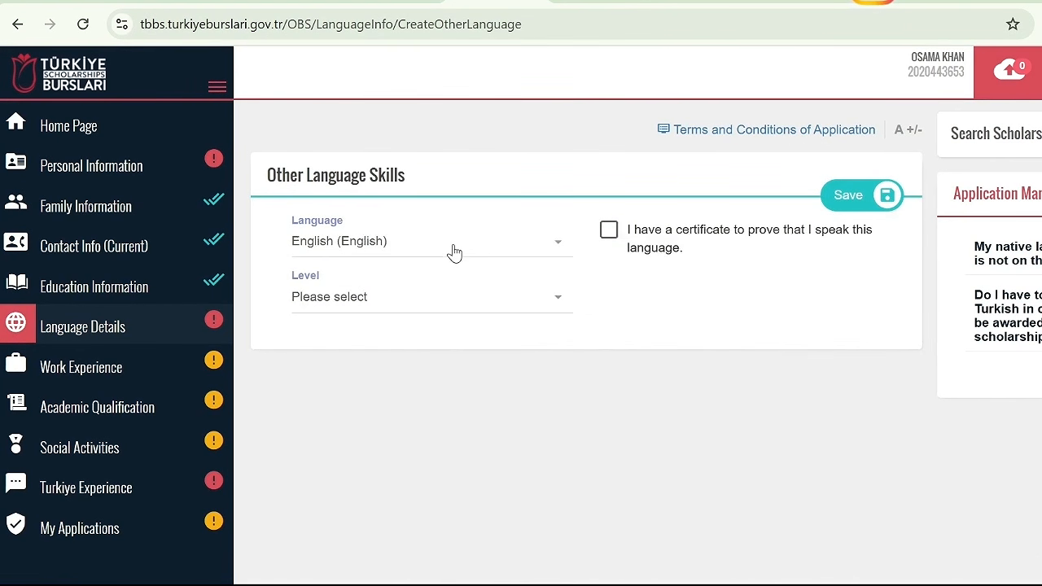
Declare holding a certificate that proves the English skill and view the available exam options
click(609, 233)
click(437, 301)
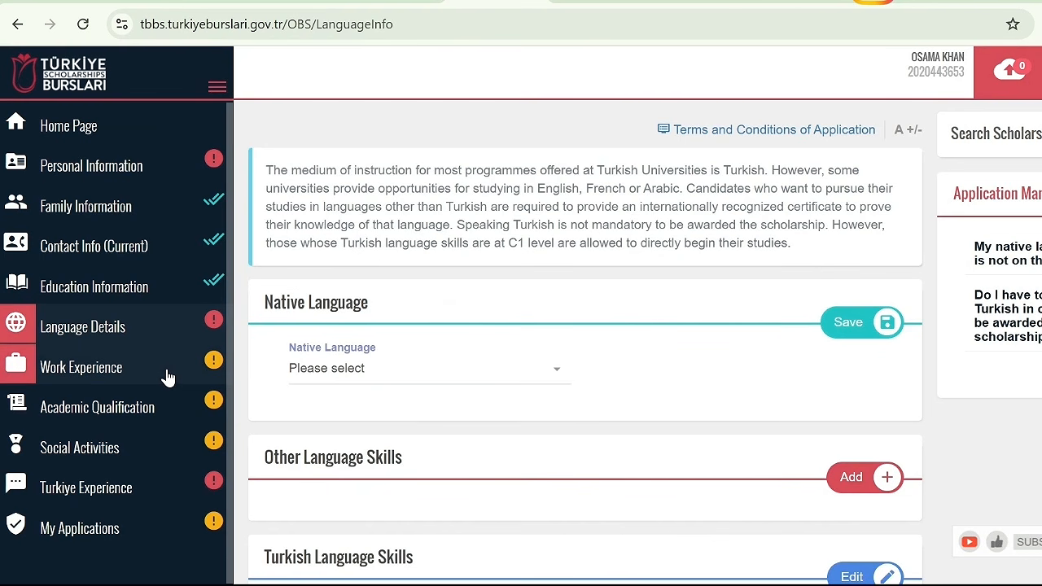
Mark an internship as completed or ongoing in the work experience section and review the internship and CV areas
click(166, 374)
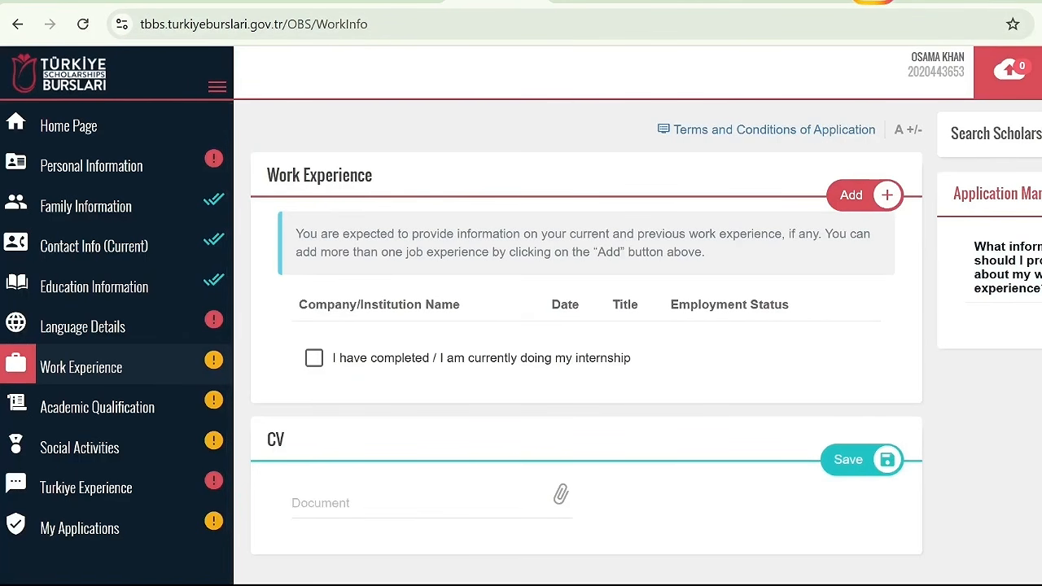
scroll(586, 326, down, 2)
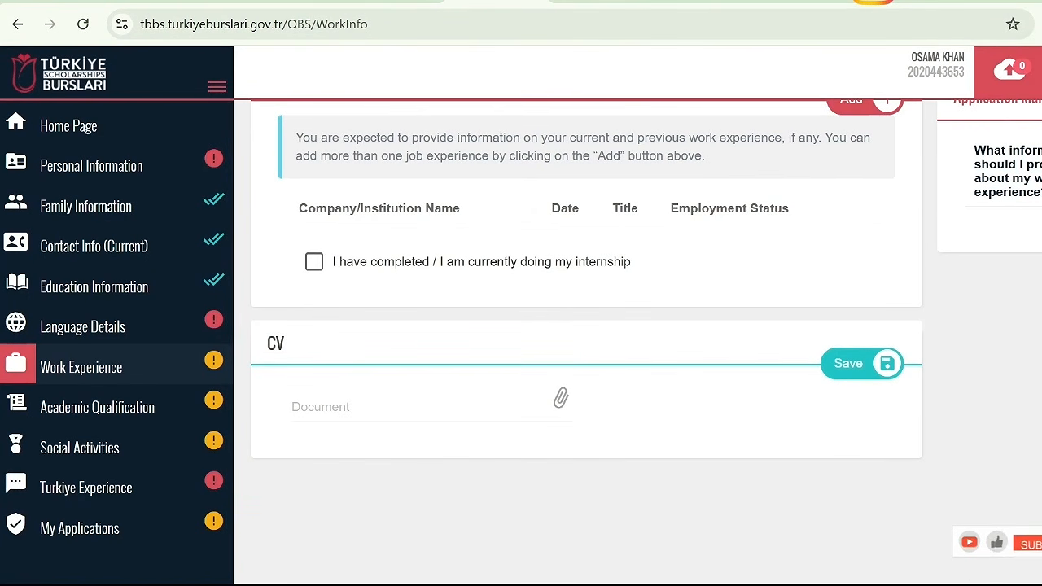
scroll(433, 434, up, 2)
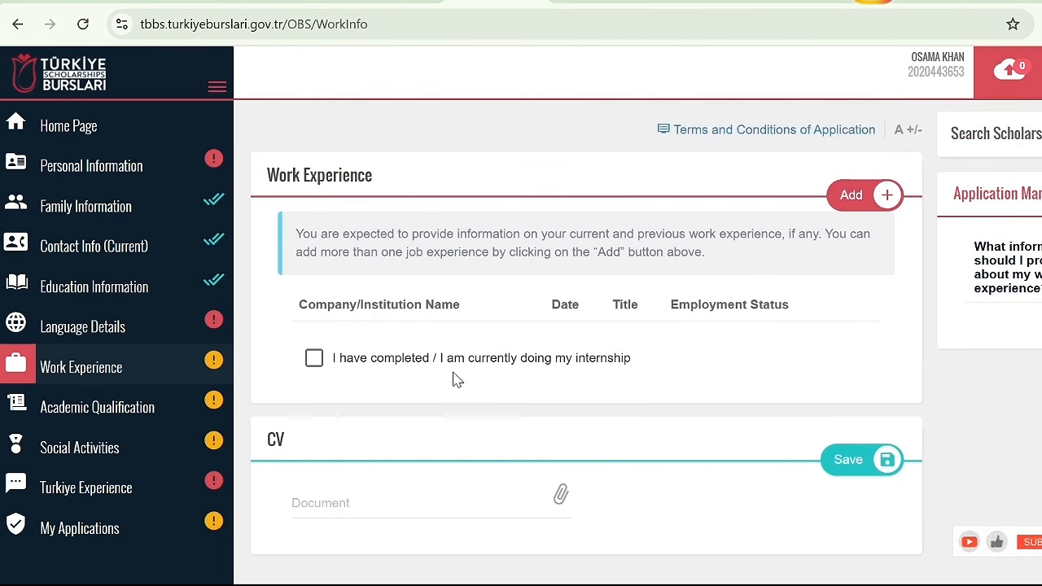
click(315, 358)
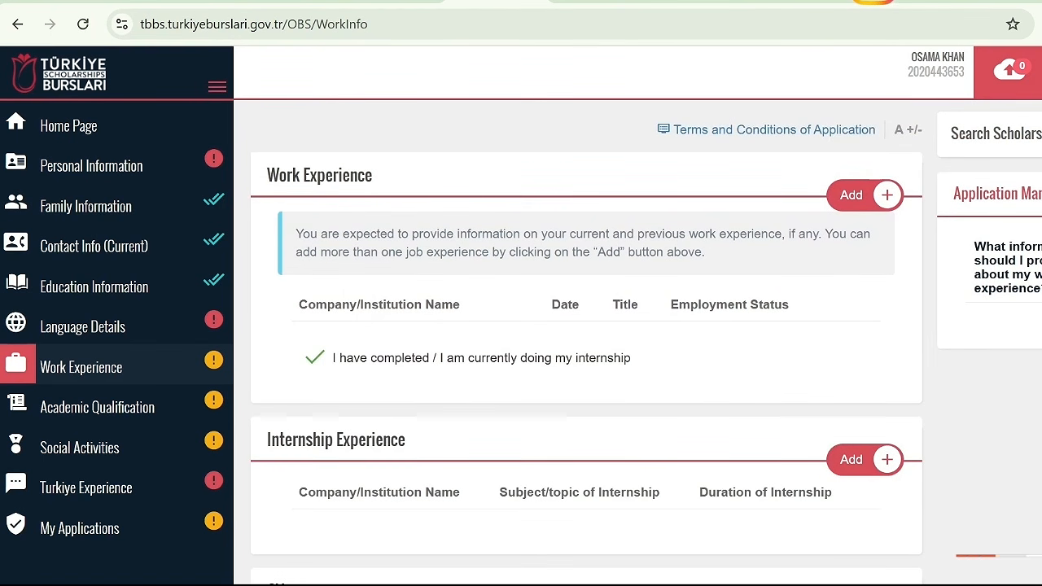
scroll(318, 375, down, 2)
scroll(586, 342, down, 2)
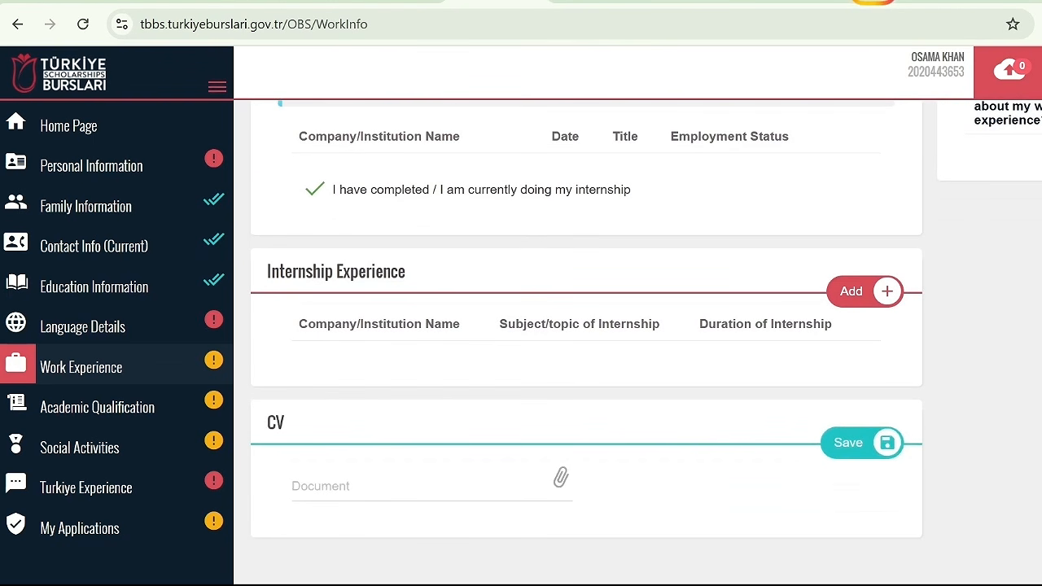
scroll(587, 326, down, 1)
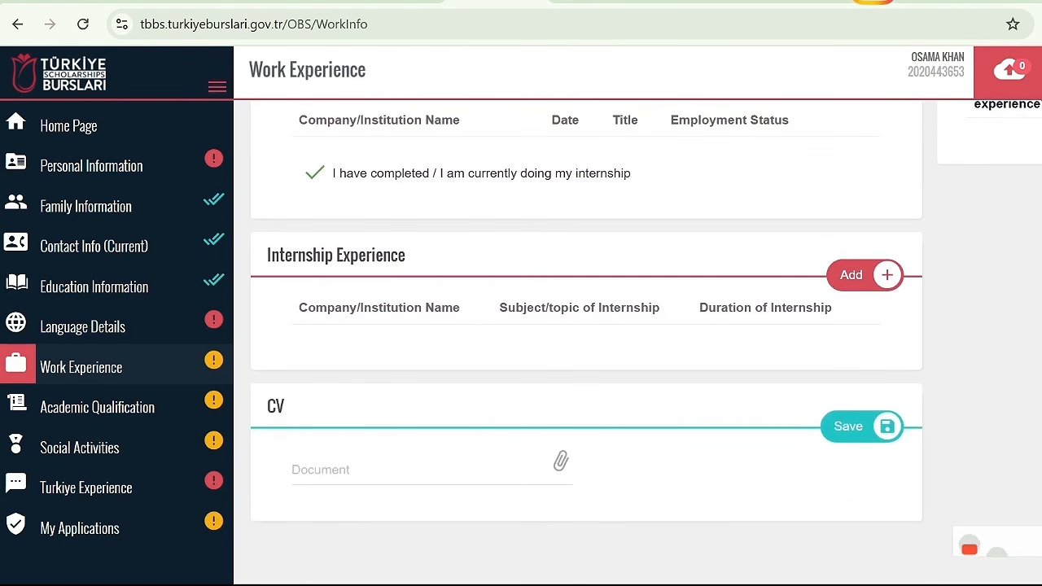
scroll(586, 325, down, 1)
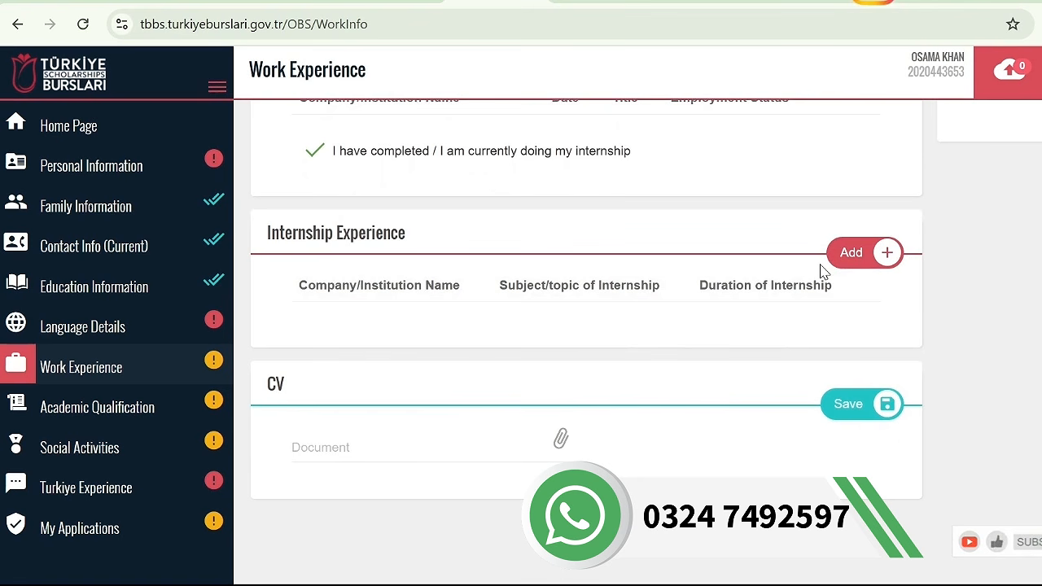
Start an internship entry with Pakistan as the country and a duration of 12 months, and leave the form unsaved
click(856, 251)
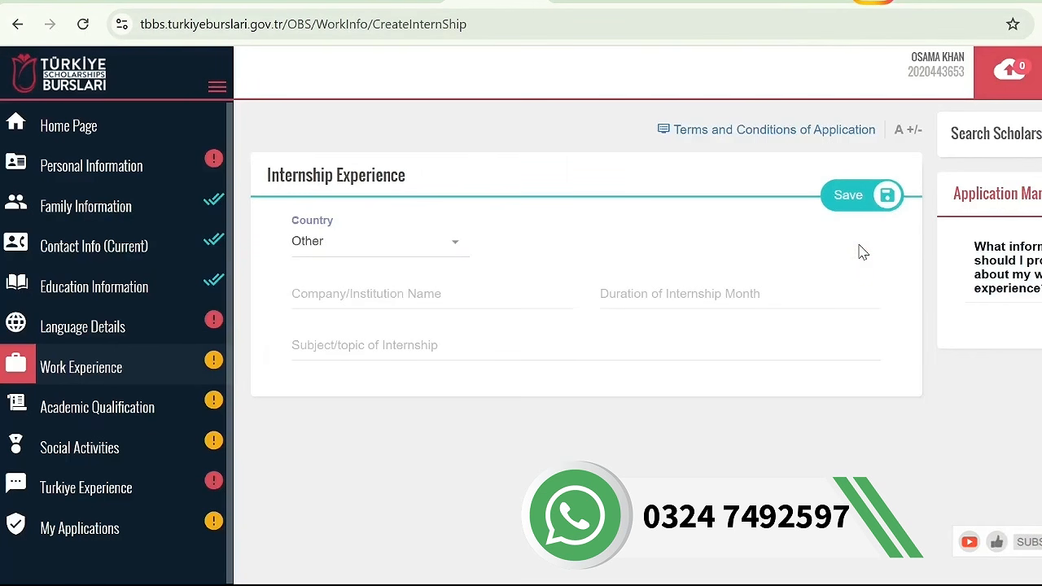
click(407, 244)
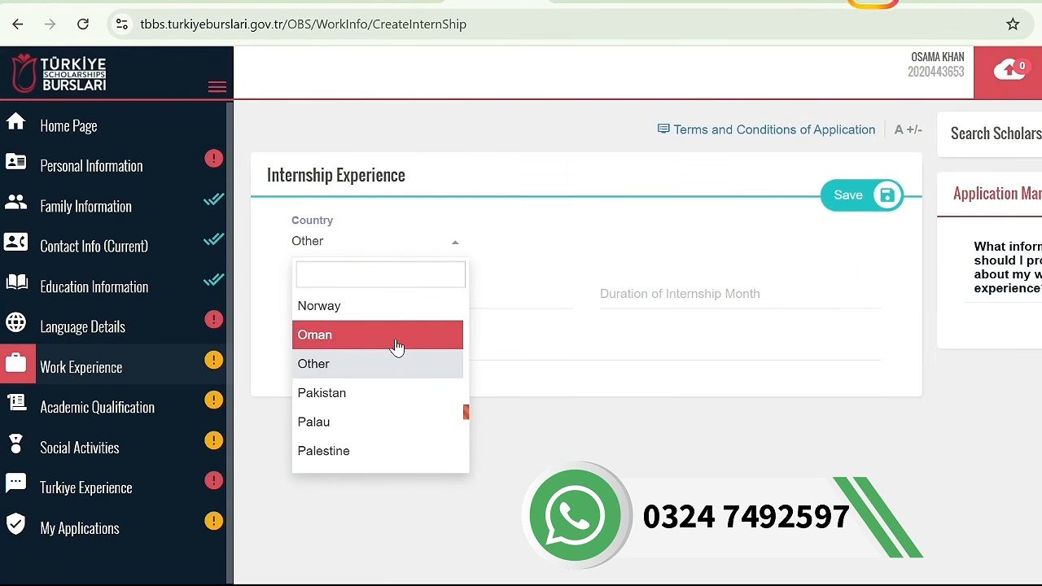
click(392, 403)
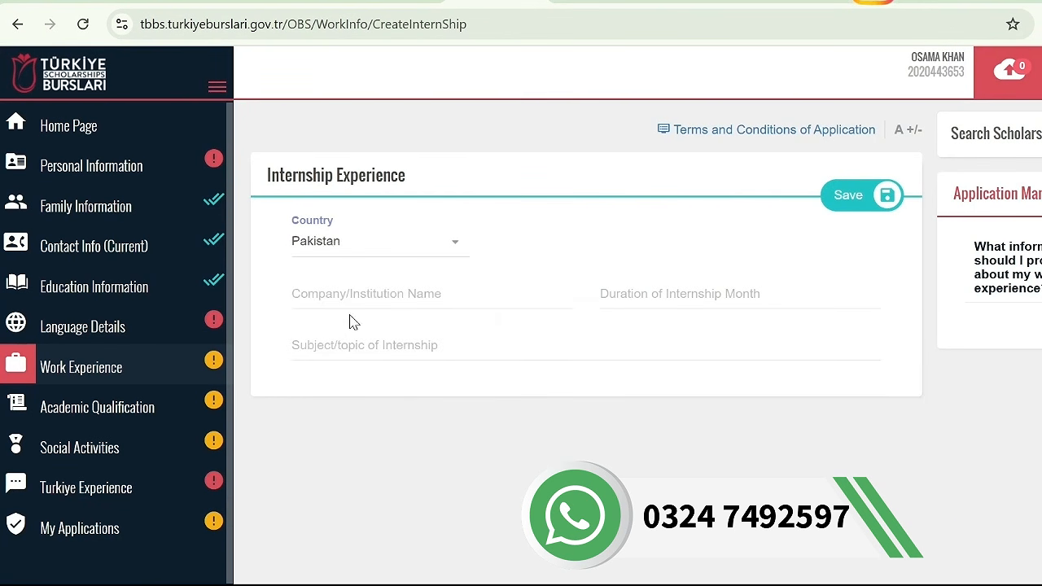
click(660, 294)
click(618, 271)
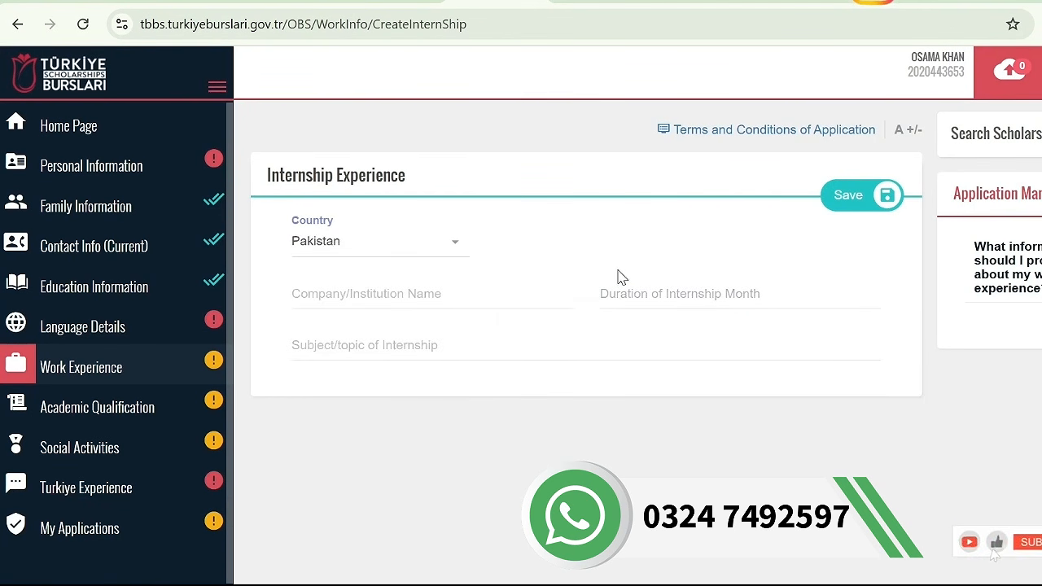
click(616, 289)
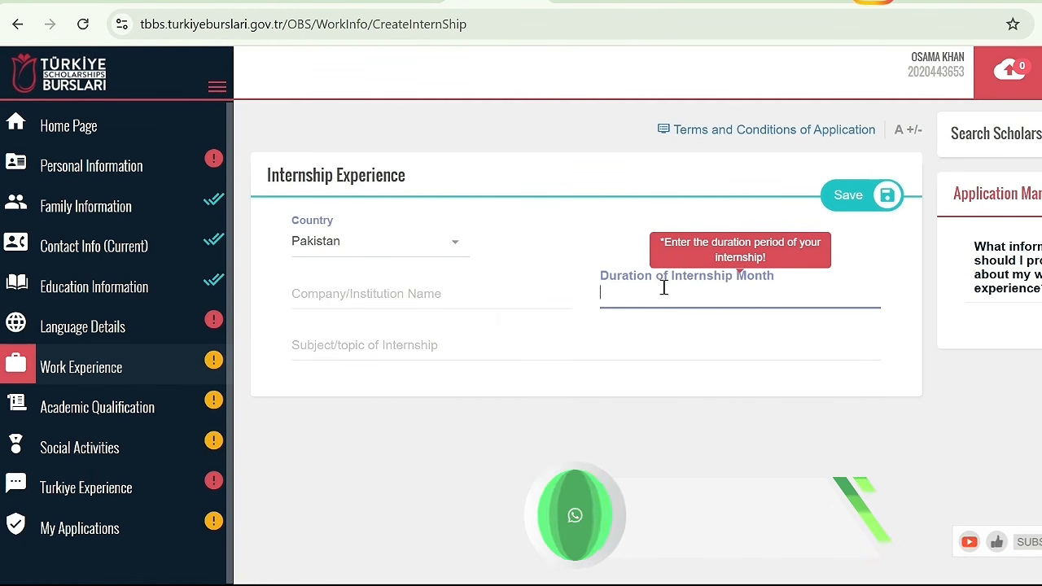
text(12)
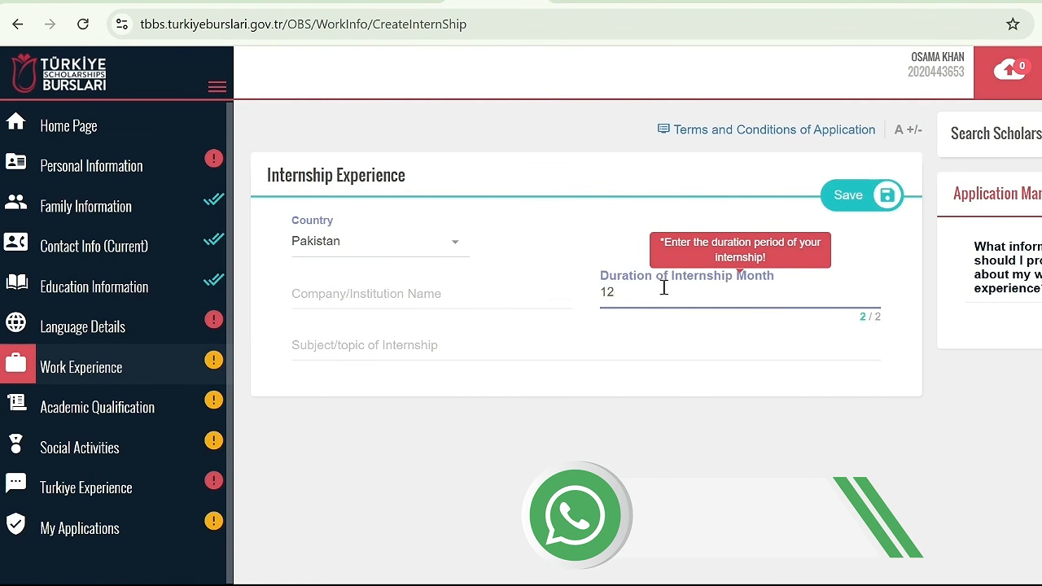
click(484, 343)
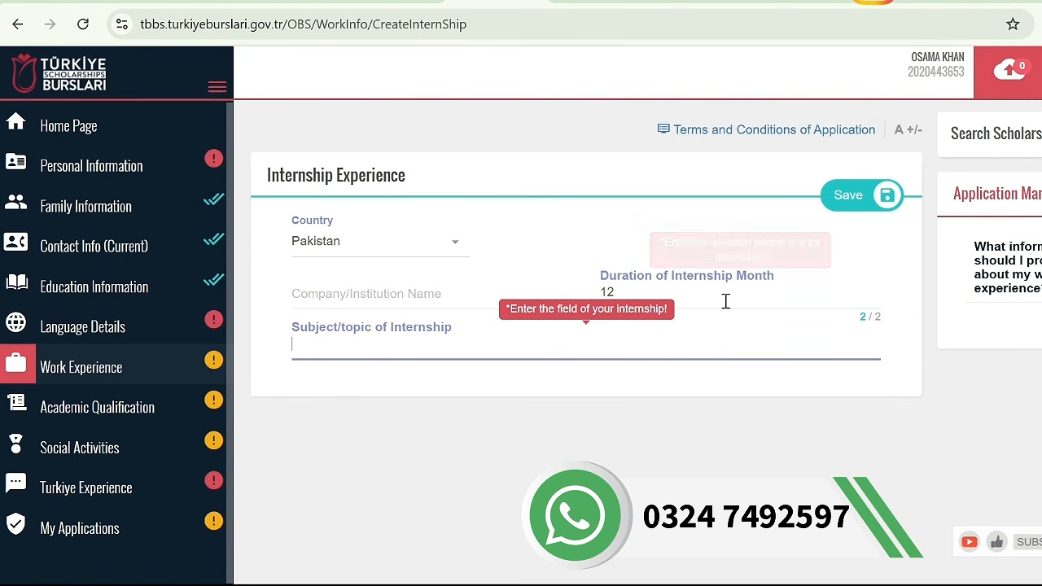
click(18, 24)
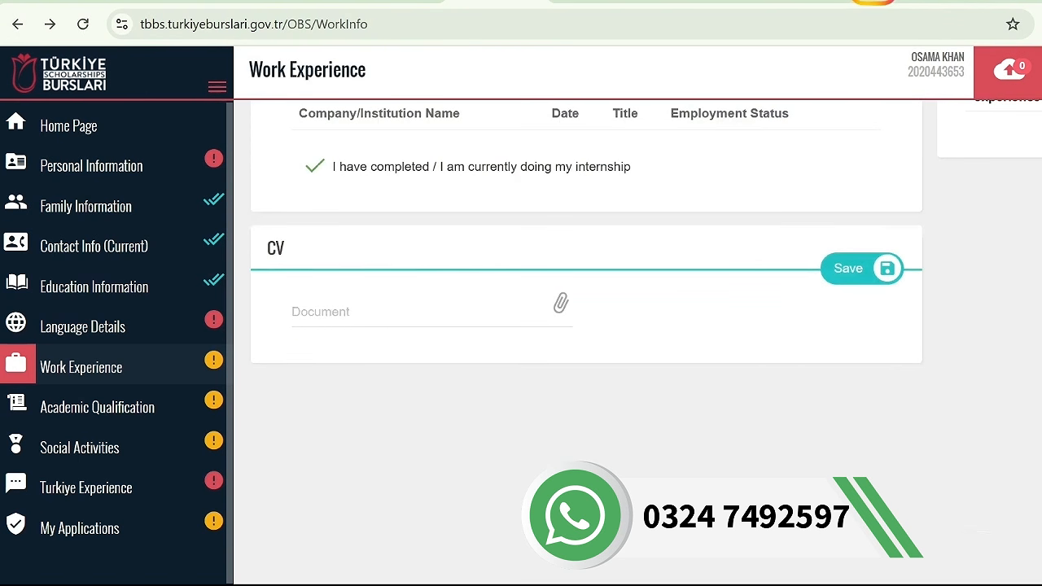
scroll(586, 285, down, 1)
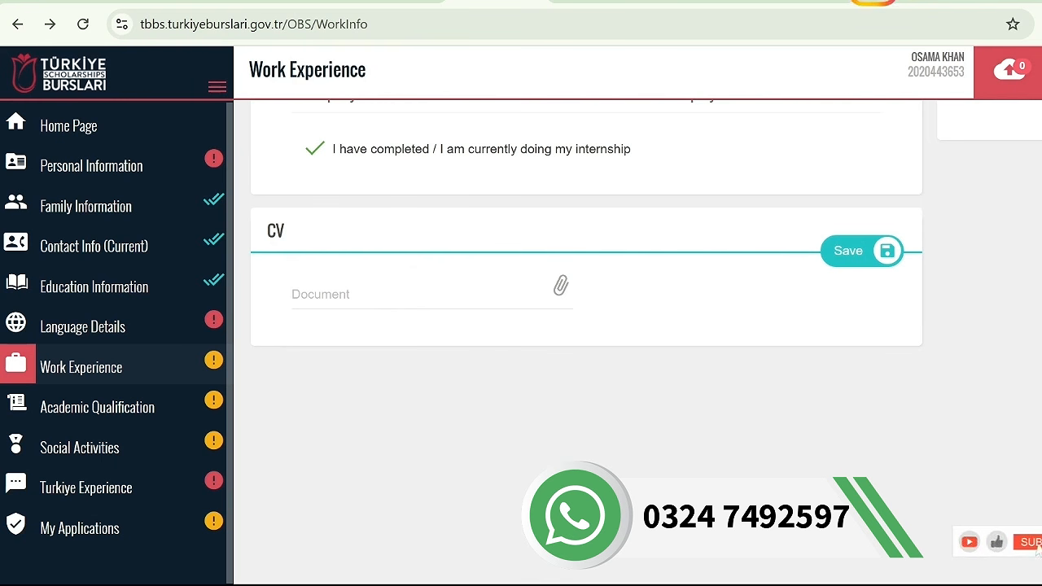
scroll(587, 285, up, 3)
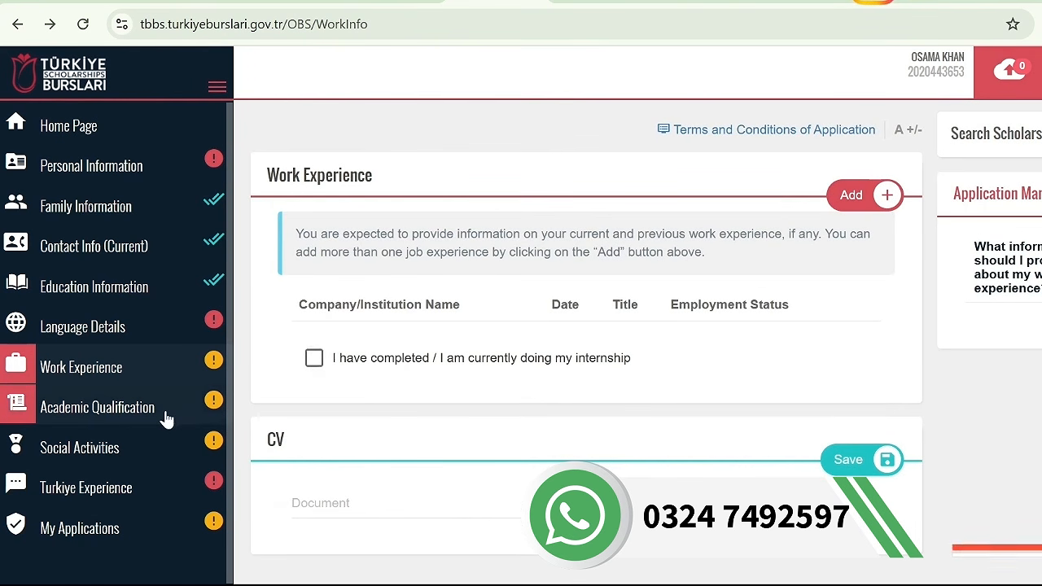
Examine the new exam entry form under academic qualification, including its exam name, grade, country and date fields, and return without saving
click(165, 418)
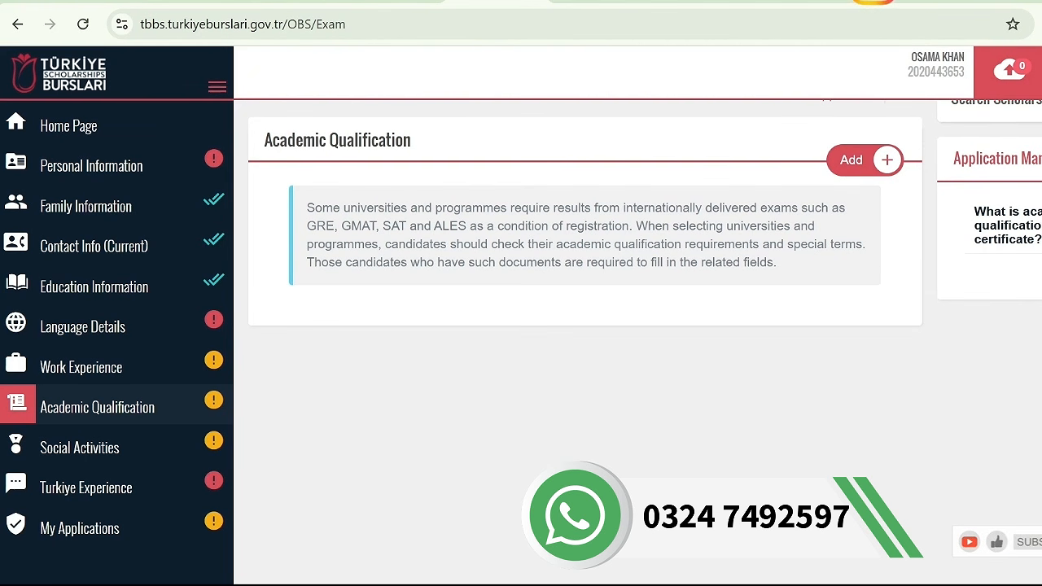
click(876, 161)
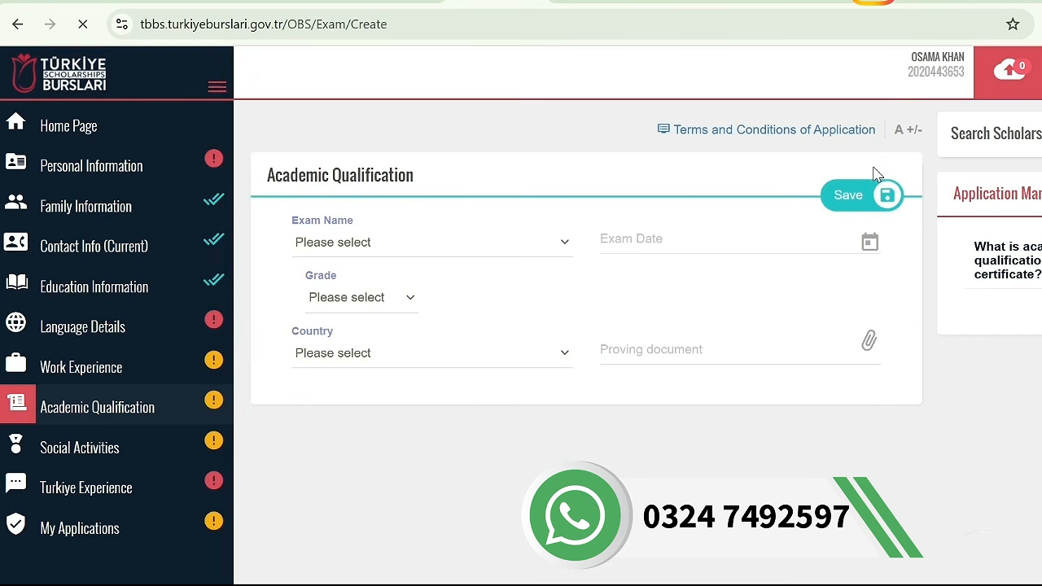
click(424, 239)
click(423, 240)
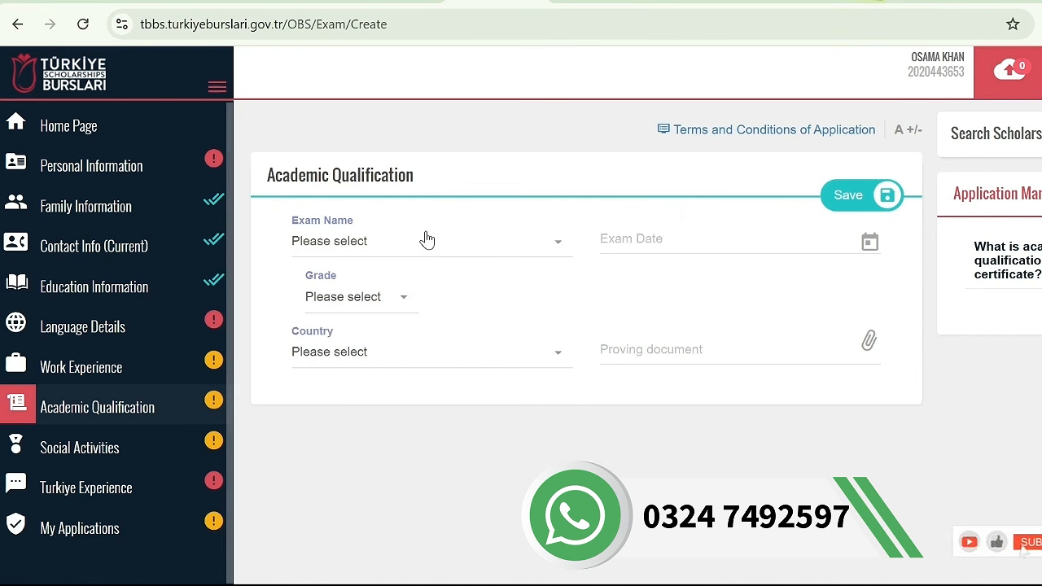
click(355, 298)
click(354, 300)
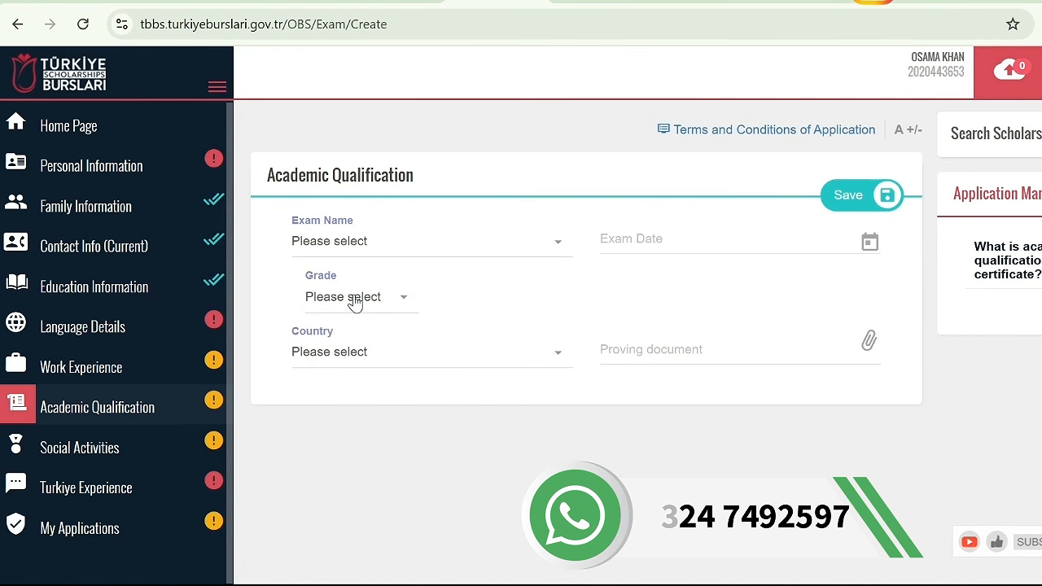
click(366, 351)
click(693, 244)
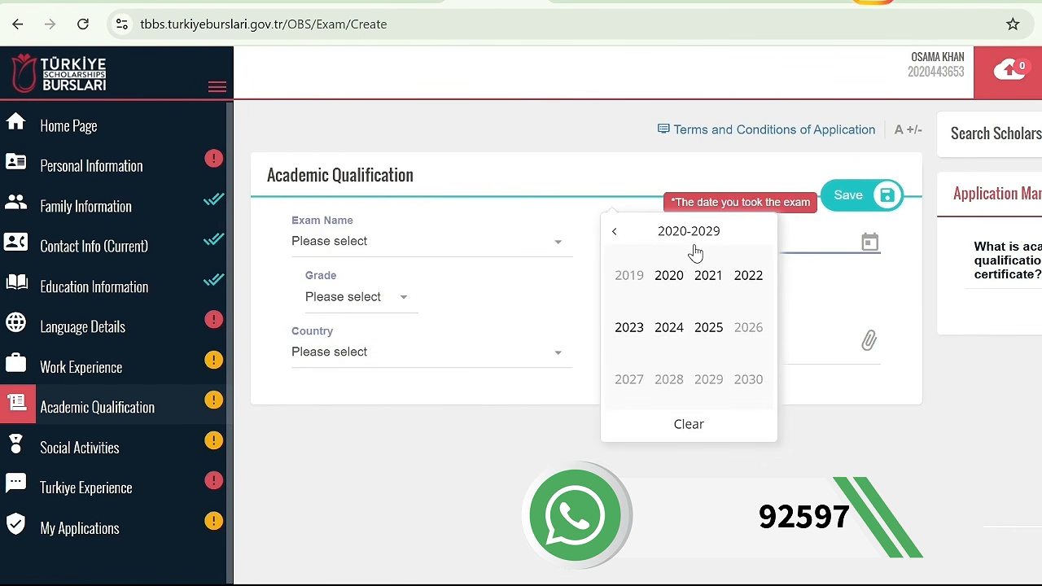
click(857, 325)
double_click(747, 350)
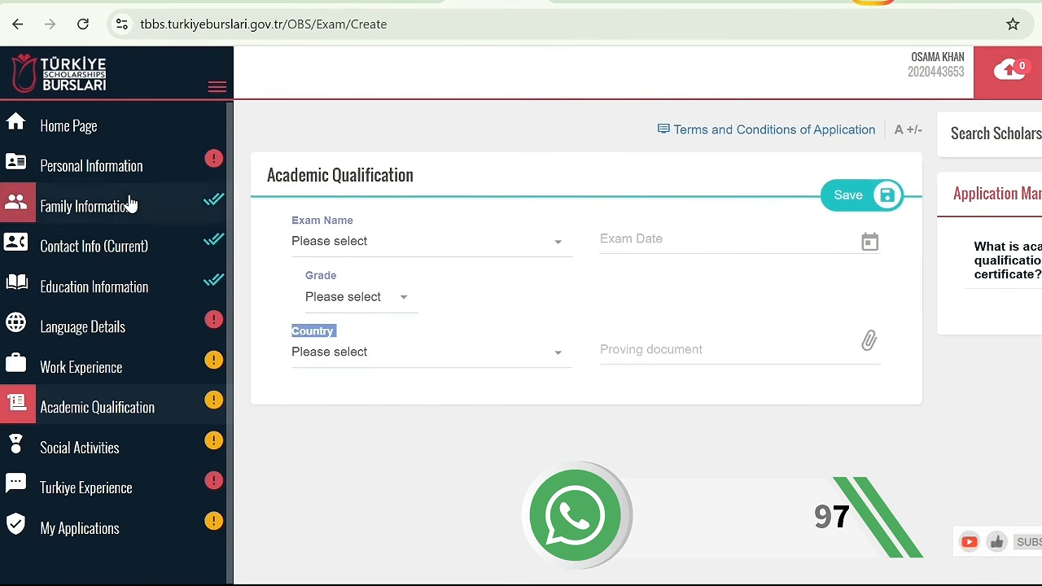
click(18, 25)
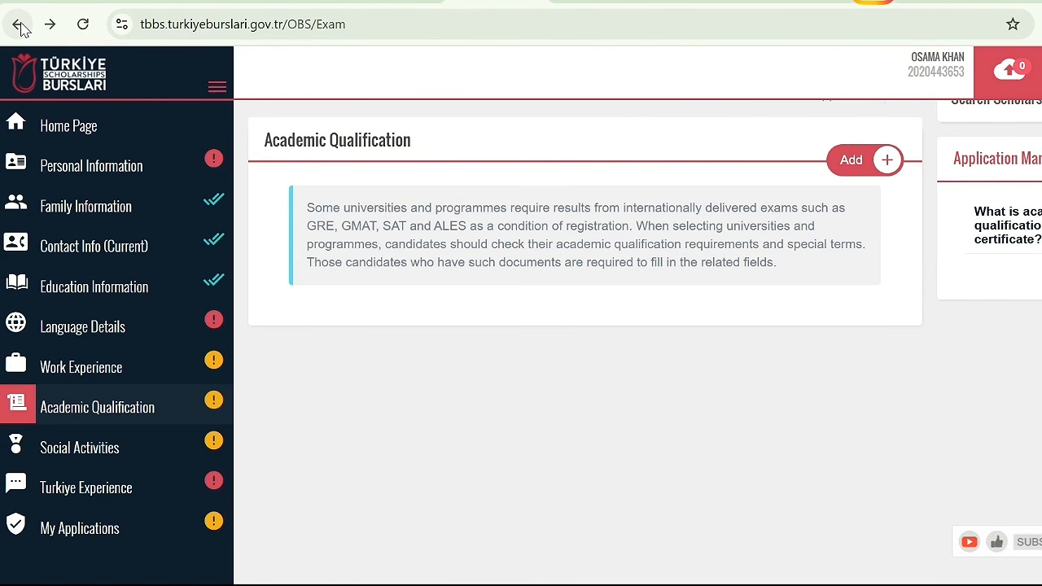
Examine the certificate entry form under social activities and the other entry types offered for awards, projects and certificates
click(112, 450)
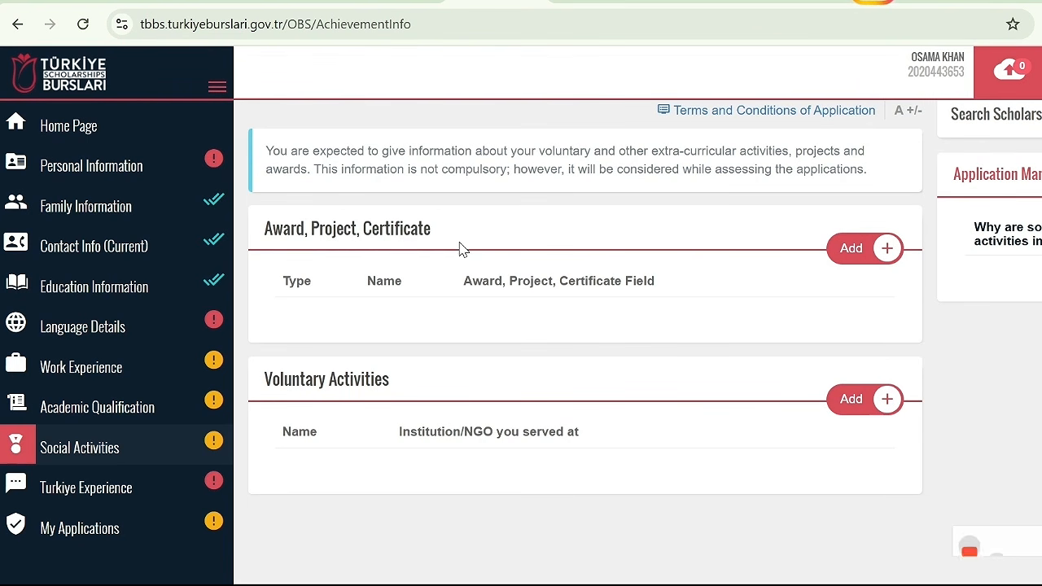
click(847, 251)
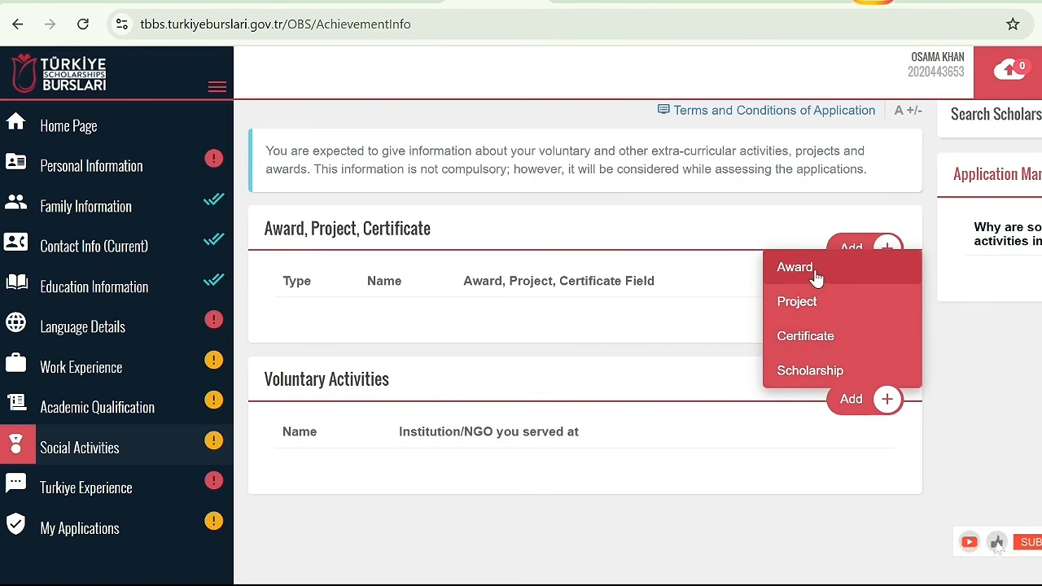
click(812, 339)
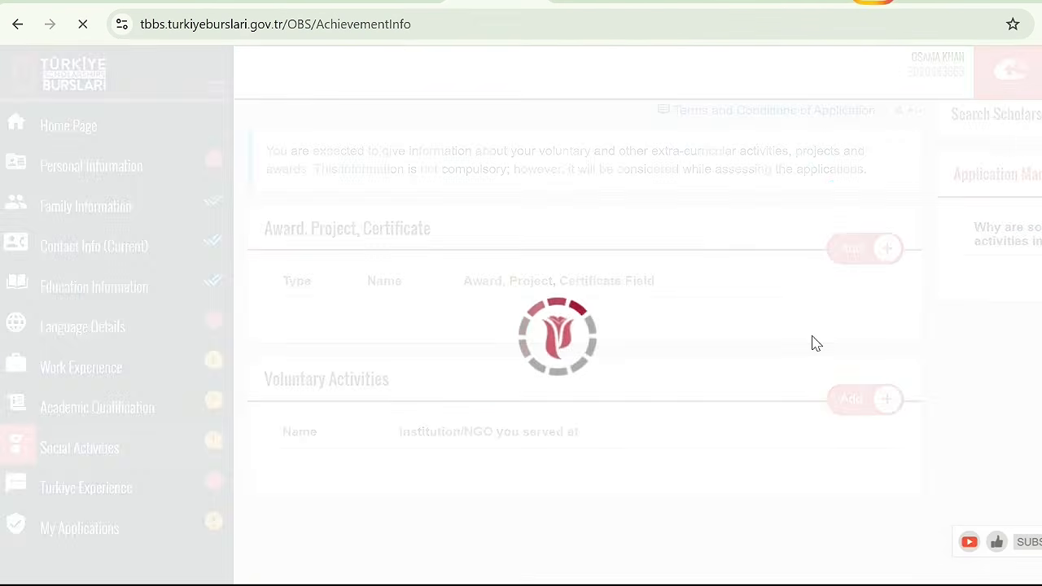
mouse_move(482, 232)
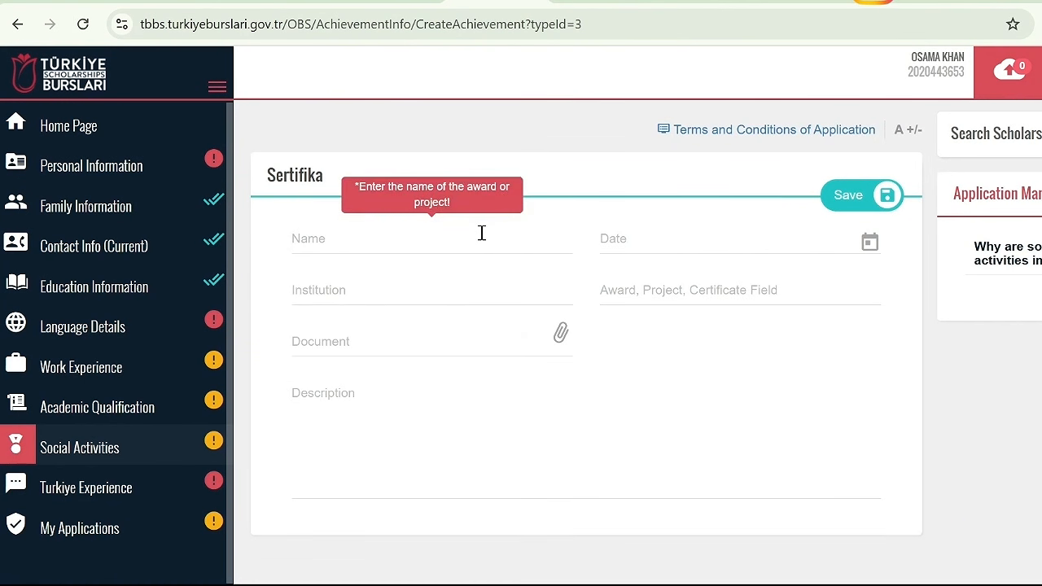
mouse_move(391, 291)
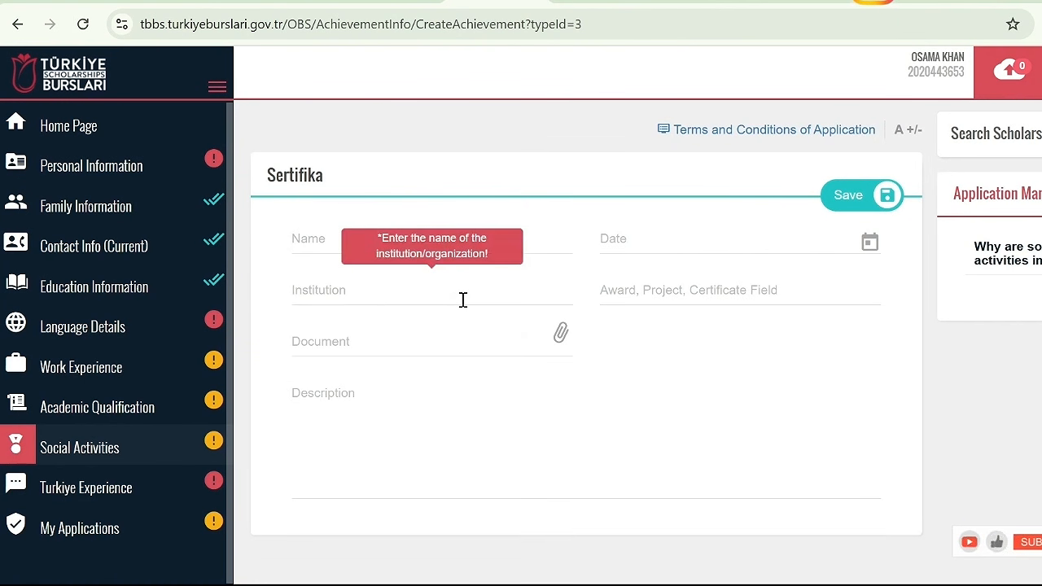
mouse_move(609, 291)
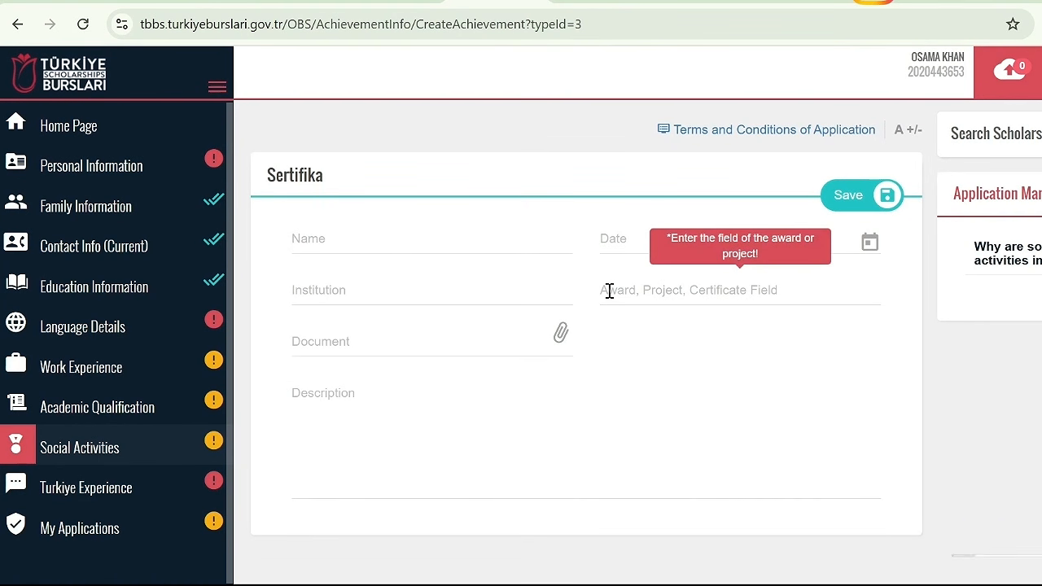
mouse_move(340, 400)
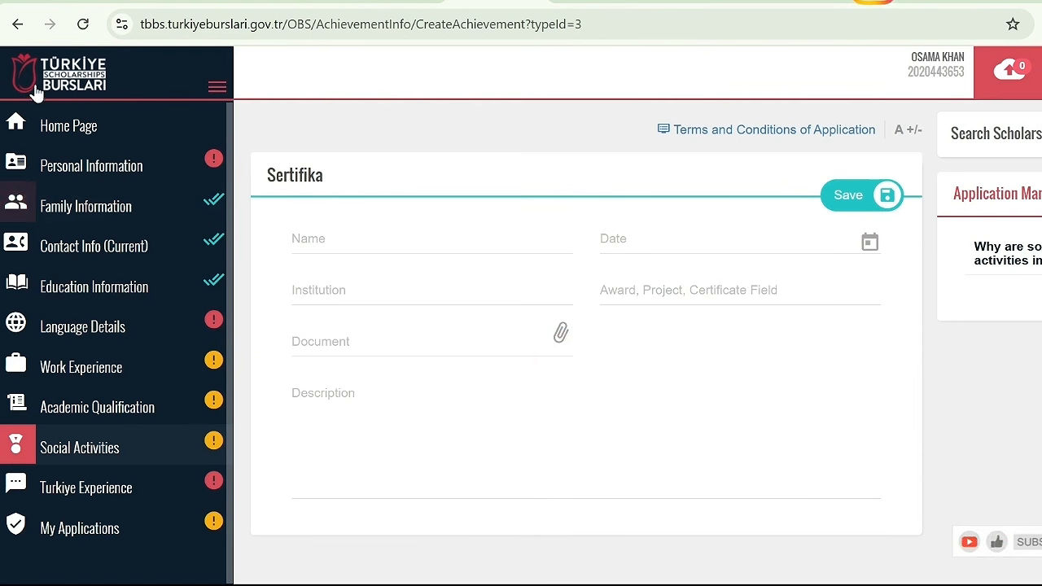
click(17, 24)
click(860, 252)
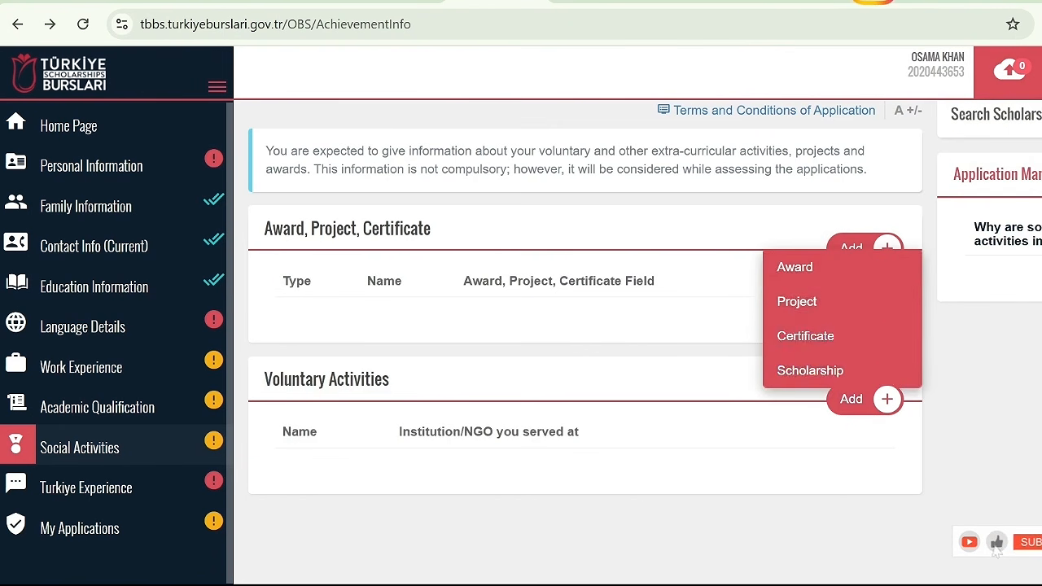
key(Escape)
Edit the Turkiye Experience section, answering No to having been to Turkey and choosing Social Media as how the scholarship was learned about
scroll(585, 326, down, 1)
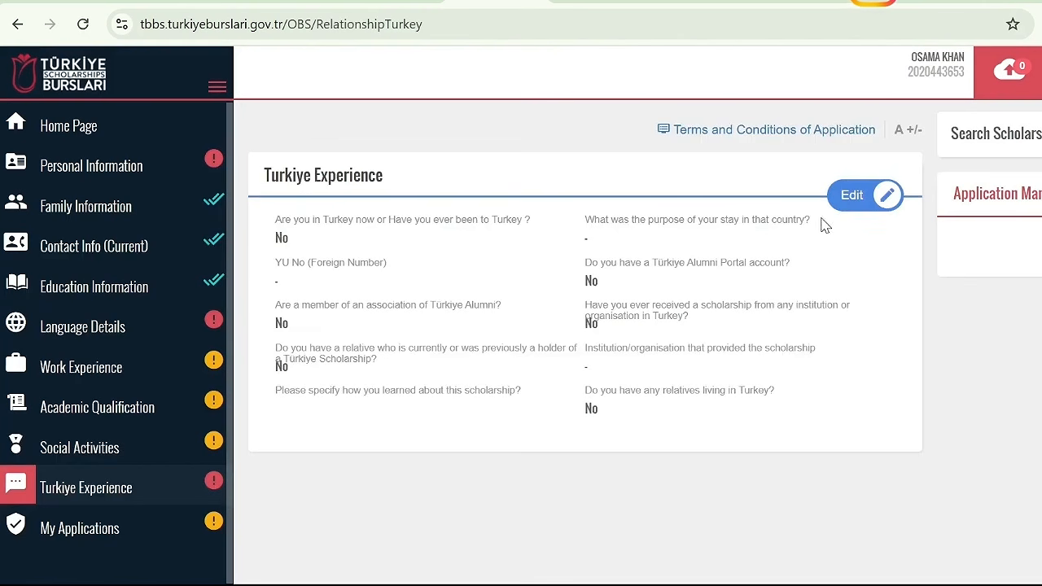
click(851, 202)
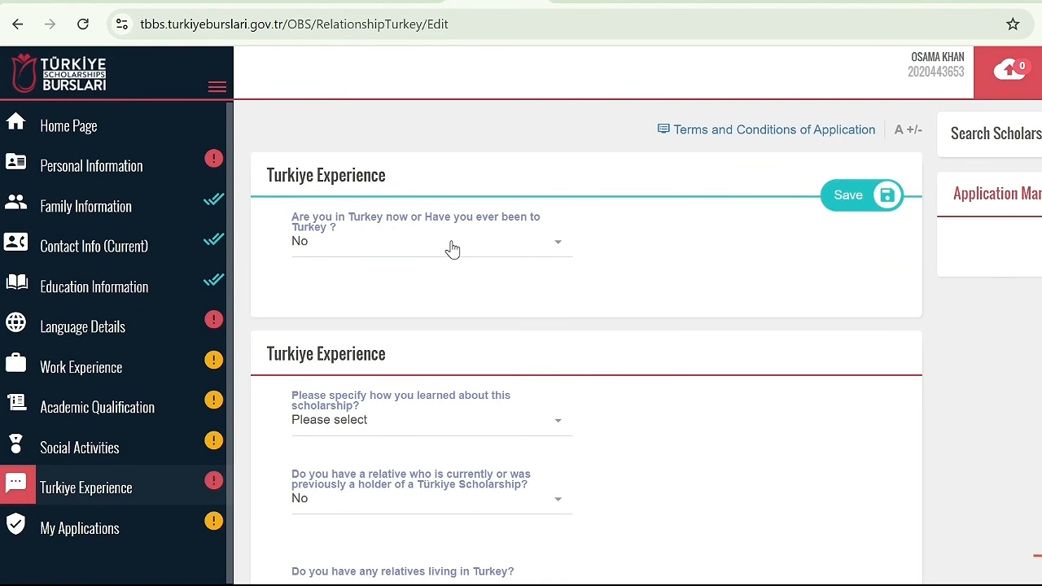
click(452, 249)
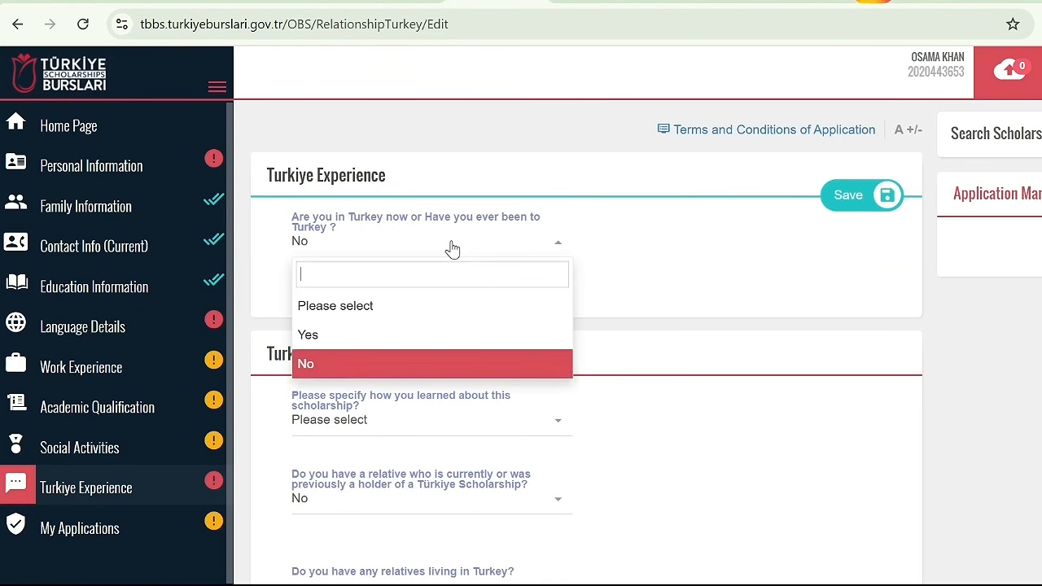
click(445, 367)
scroll(445, 367, down, 2)
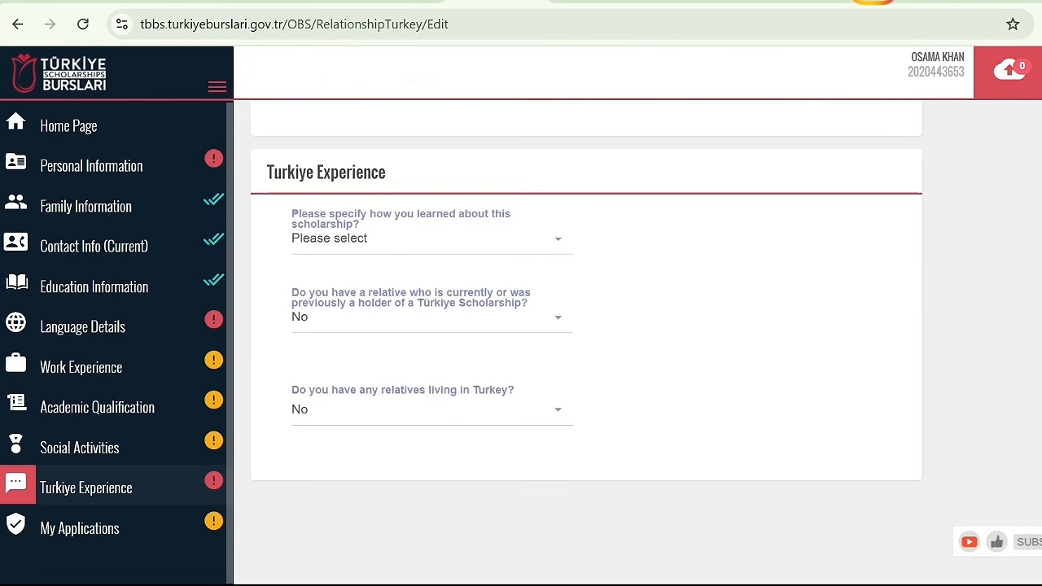
click(440, 247)
drag(563, 353, 556, 438)
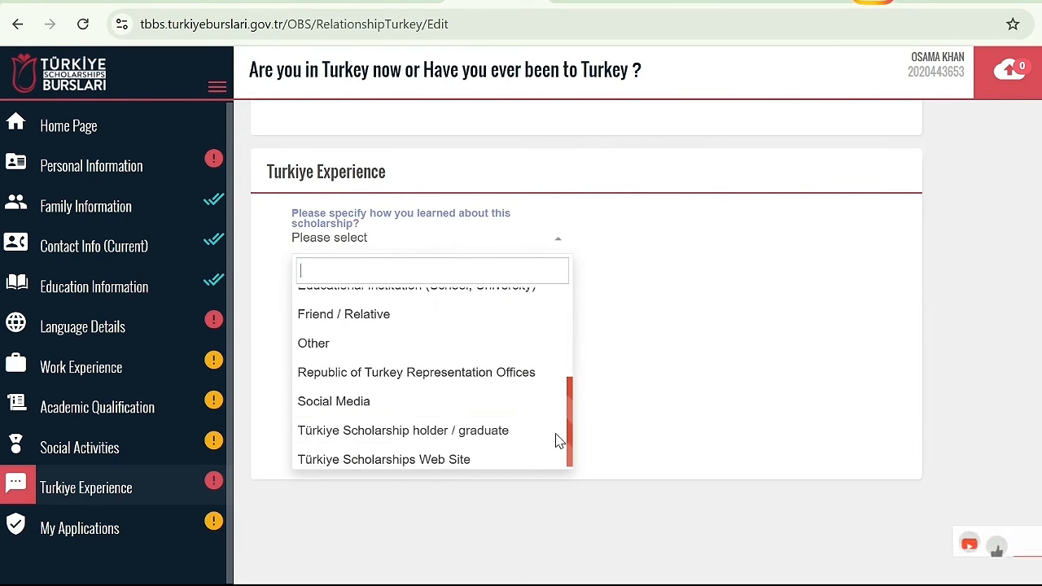
click(525, 411)
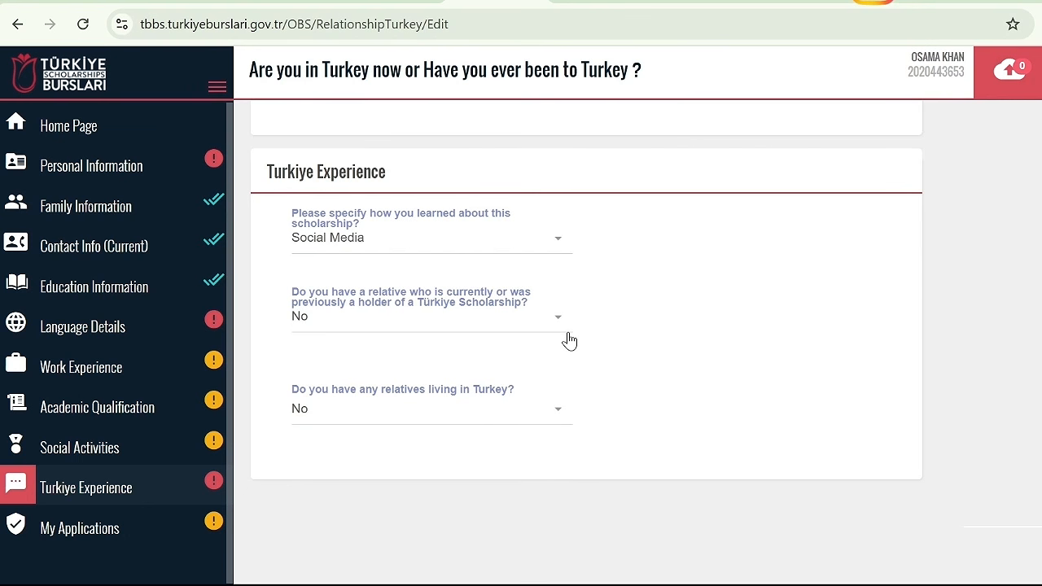
Answer No to having a relative who holds or held a Türkiye Scholarship and save the Turkiye Experience section
click(477, 322)
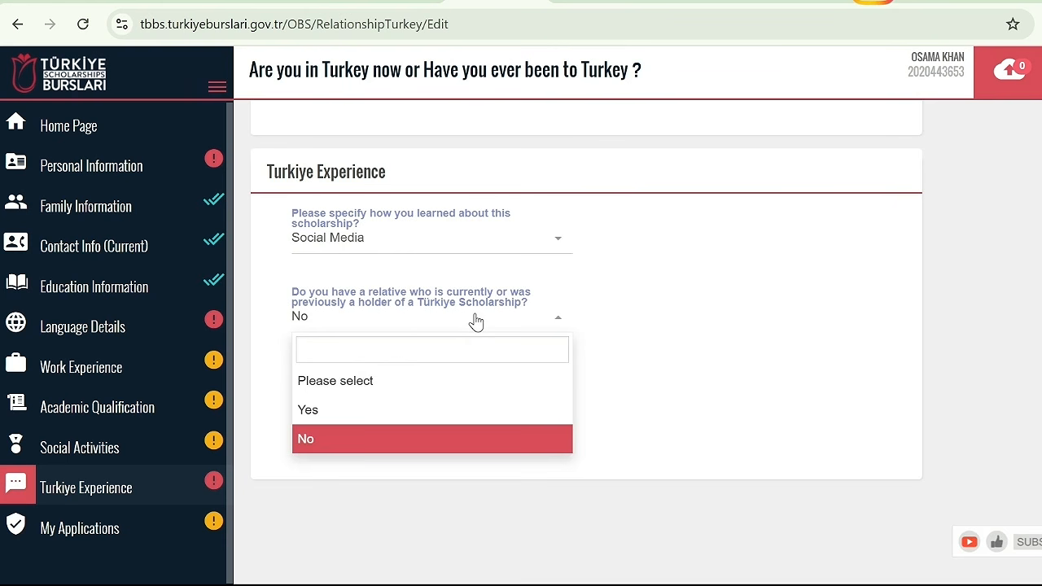
click(422, 447)
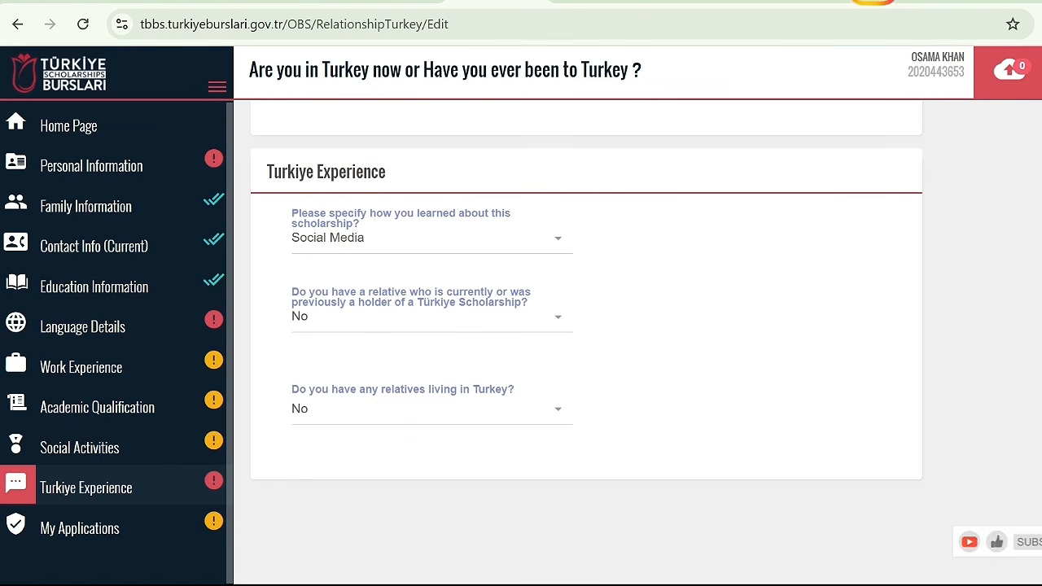
scroll(586, 342, up, 3)
click(847, 200)
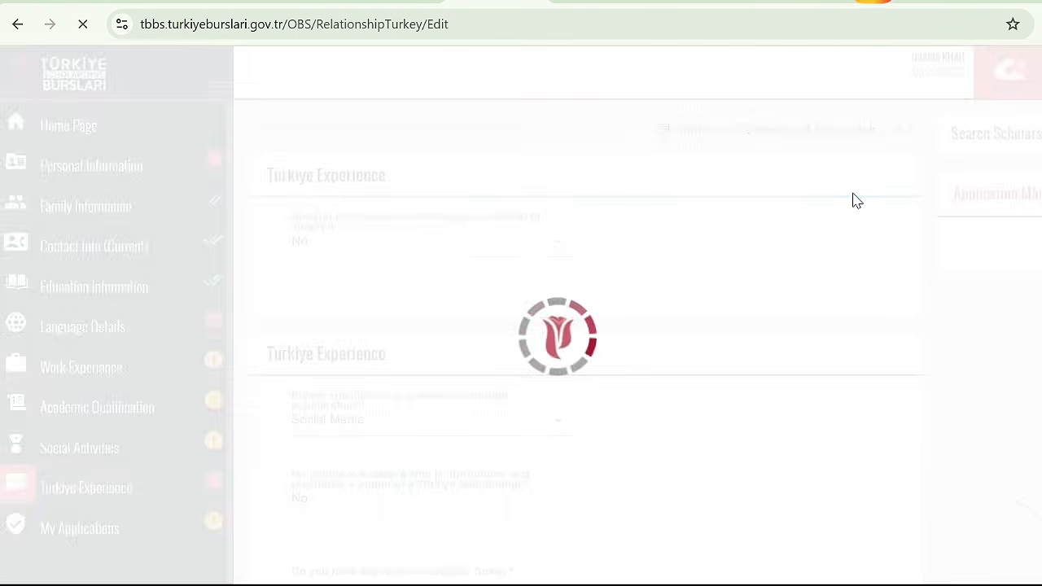
Check the previous applications page and examine the scholarship programmes offered for Bachelor's, Master's, PhD and Research levels
click(89, 528)
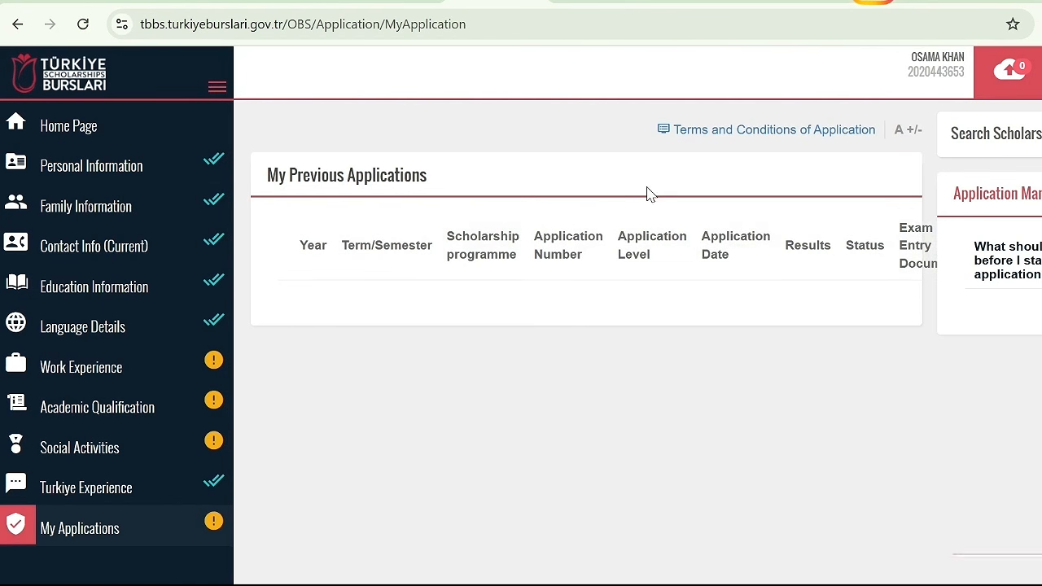
click(65, 132)
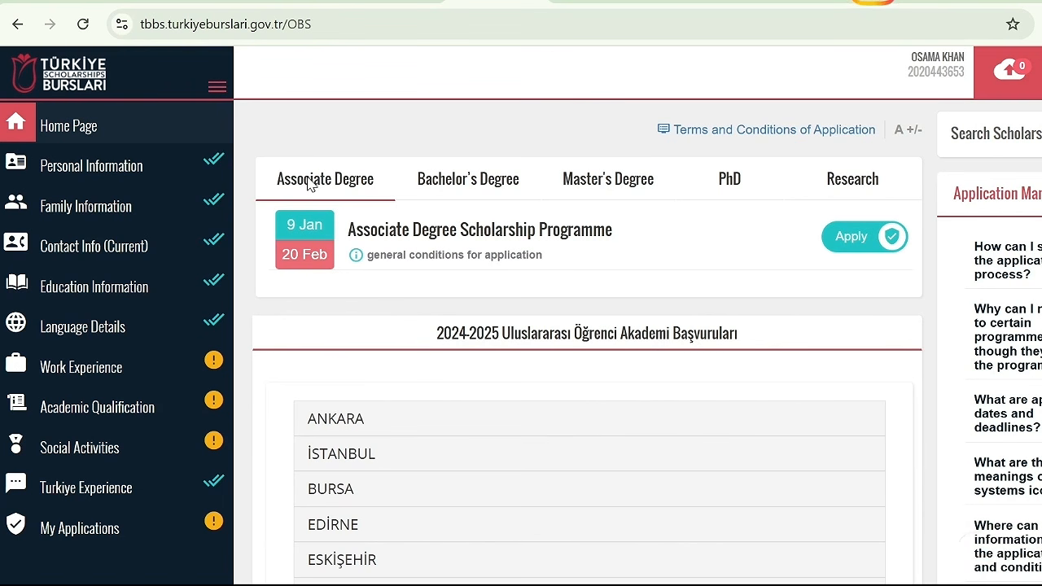
click(493, 186)
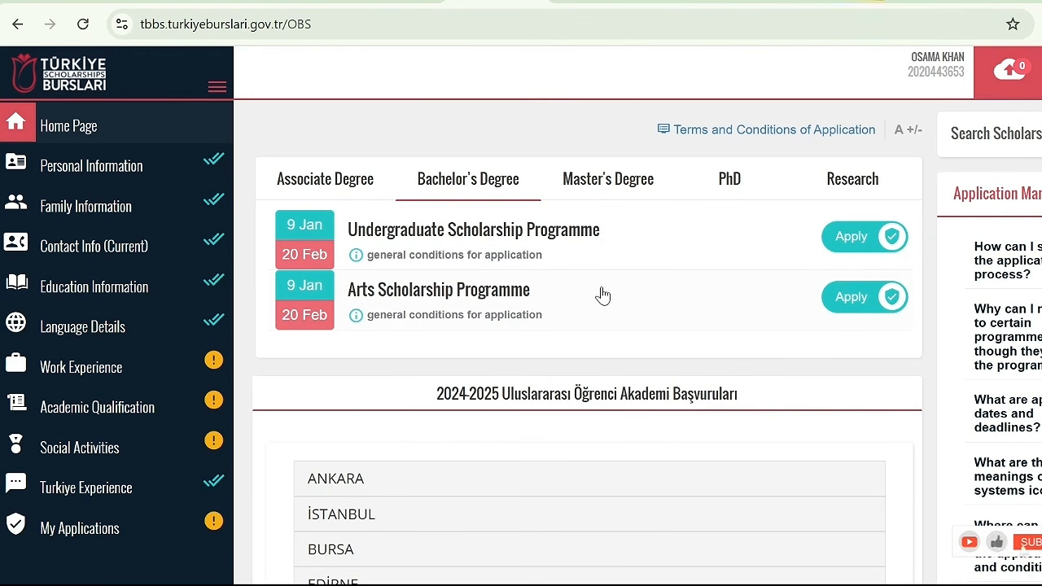
click(610, 181)
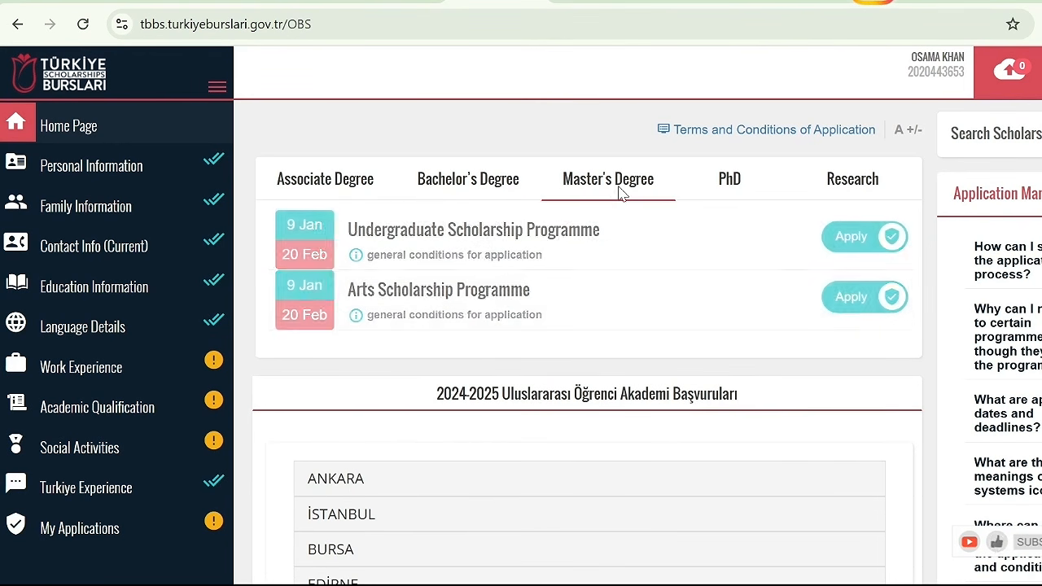
click(733, 186)
click(847, 188)
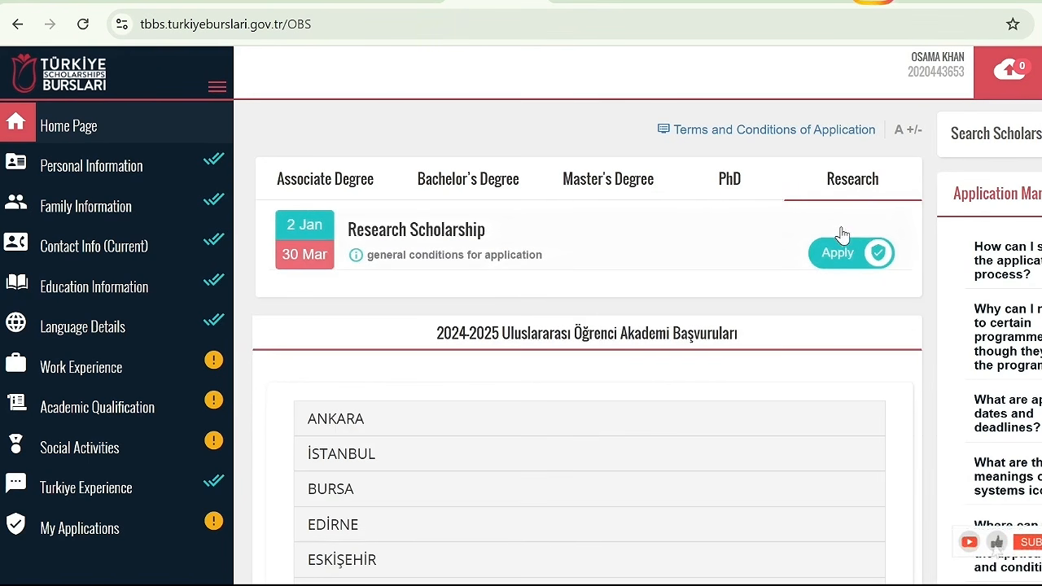
Start an application for the Graduate Scholarship Programme at Master's level and accept the attention notice
click(514, 192)
click(607, 184)
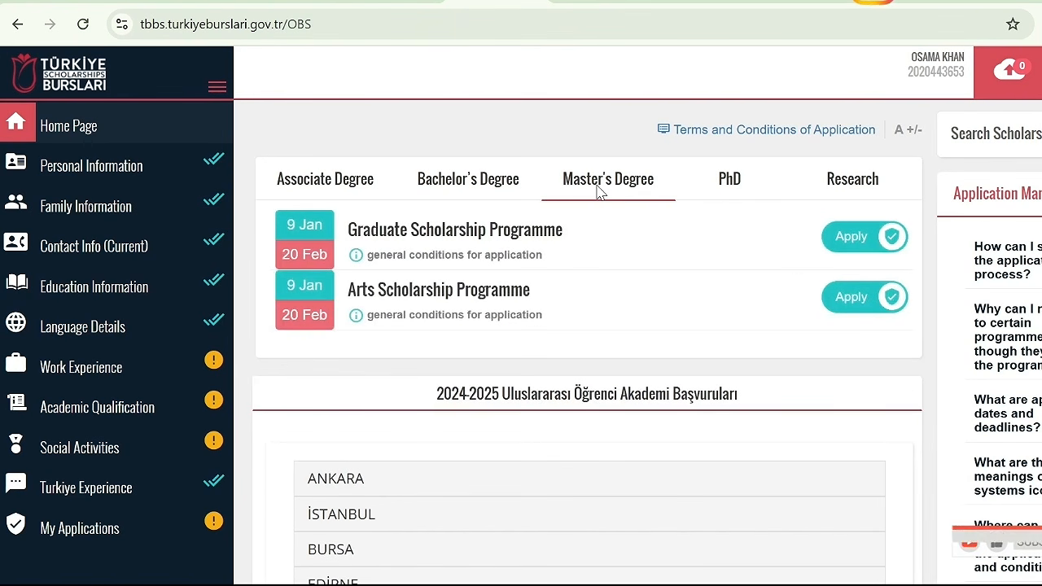
click(839, 244)
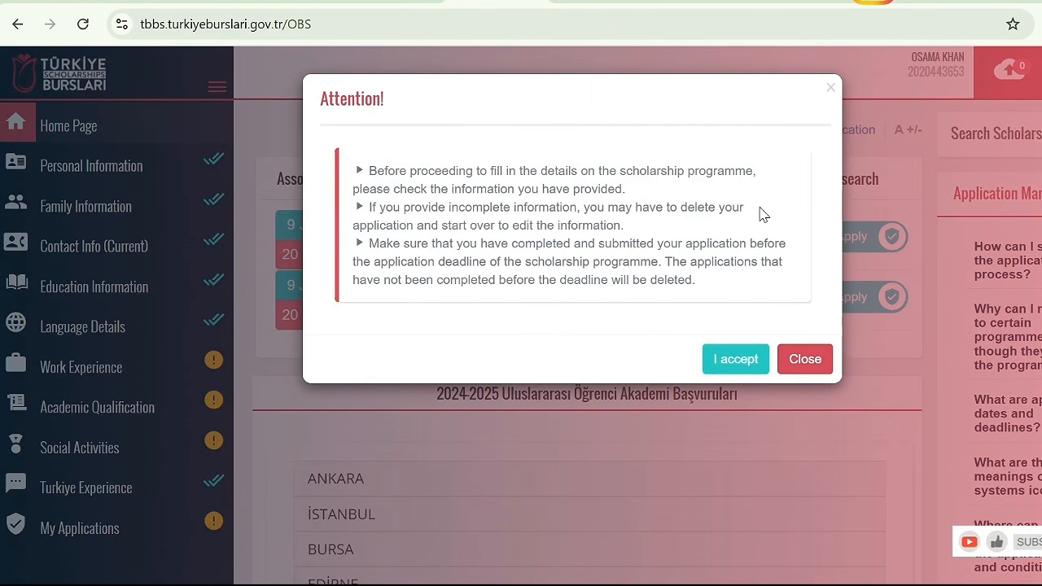
click(741, 358)
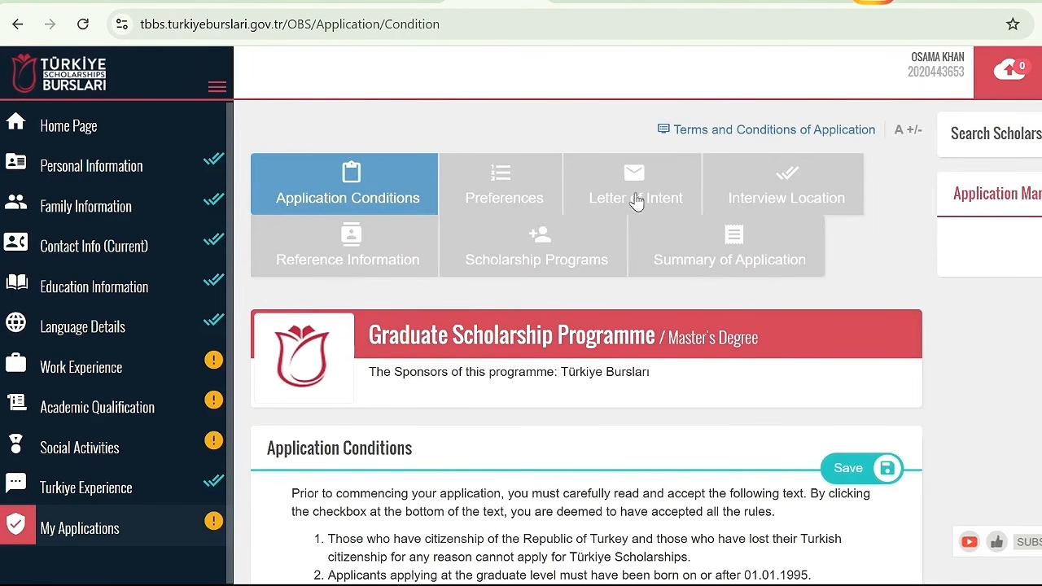
Read through the application conditions, accept all of them and save to continue to the preferences
scroll(637, 202, down, 15)
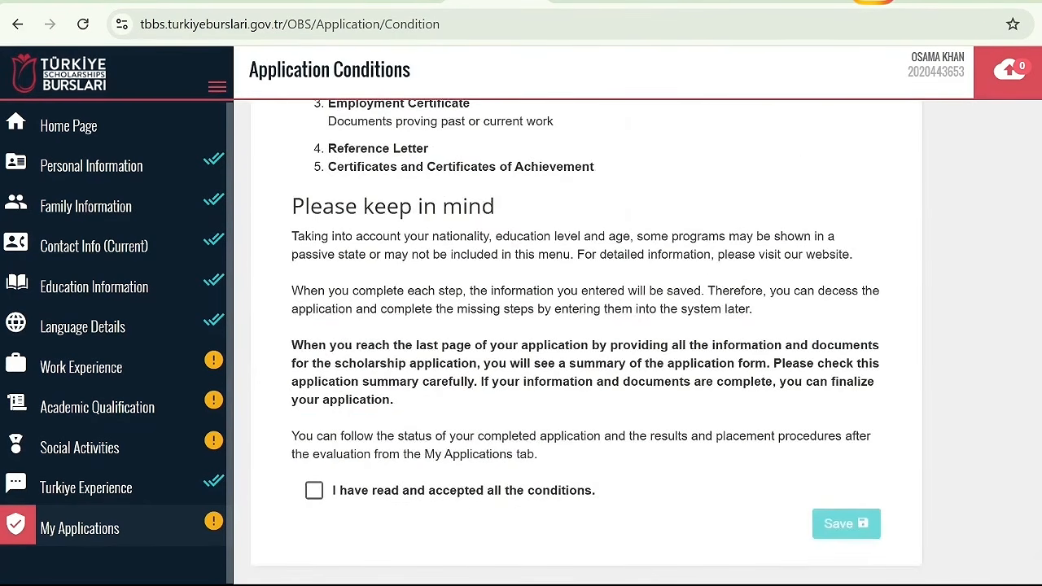
scroll(587, 342, up, 15)
scroll(587, 342, down, 12)
scroll(586, 342, up, 2)
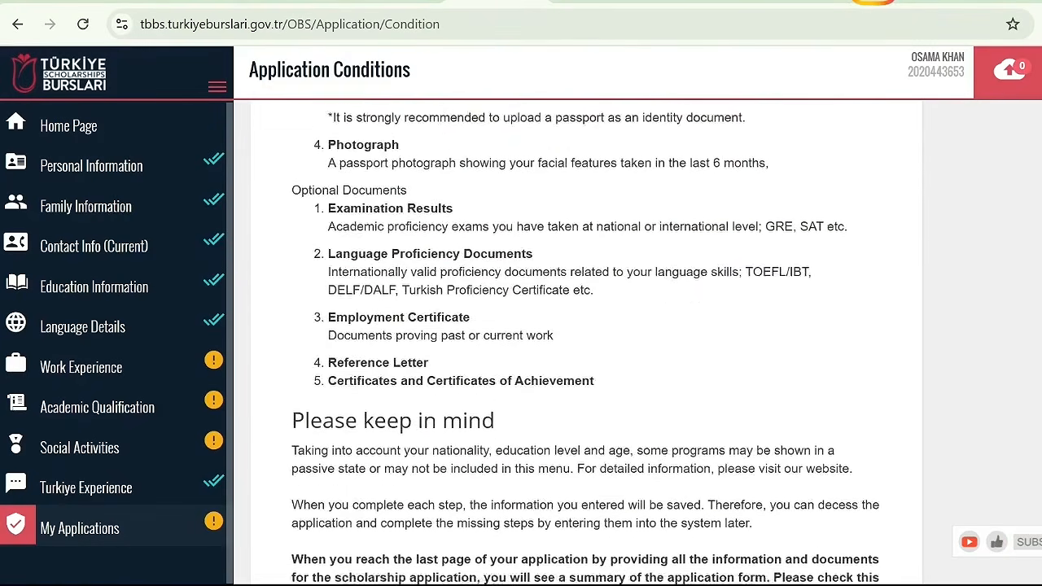
scroll(586, 342, down, 3)
click(313, 491)
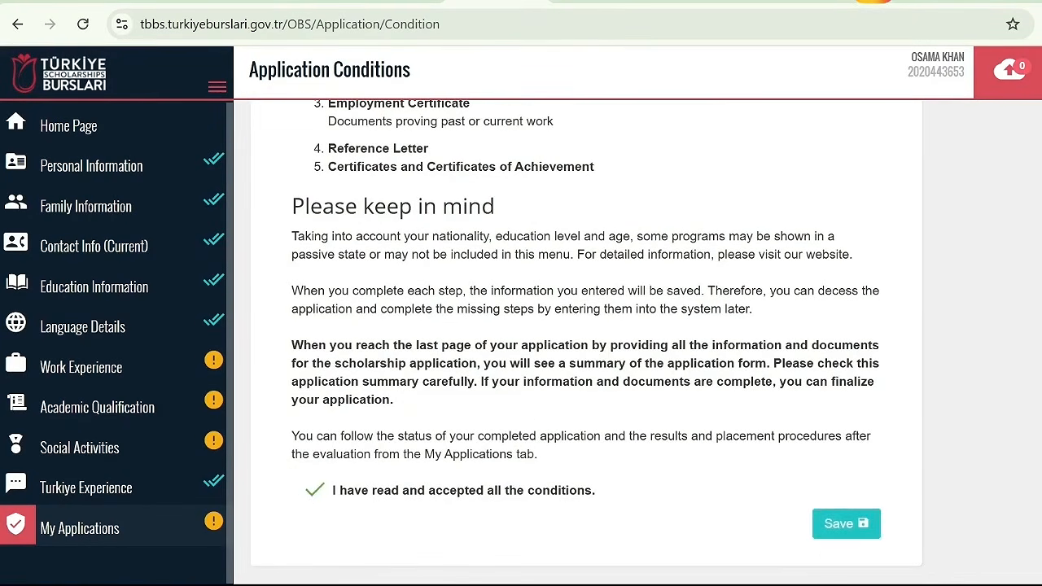
scroll(851, 391, up, 10)
click(862, 318)
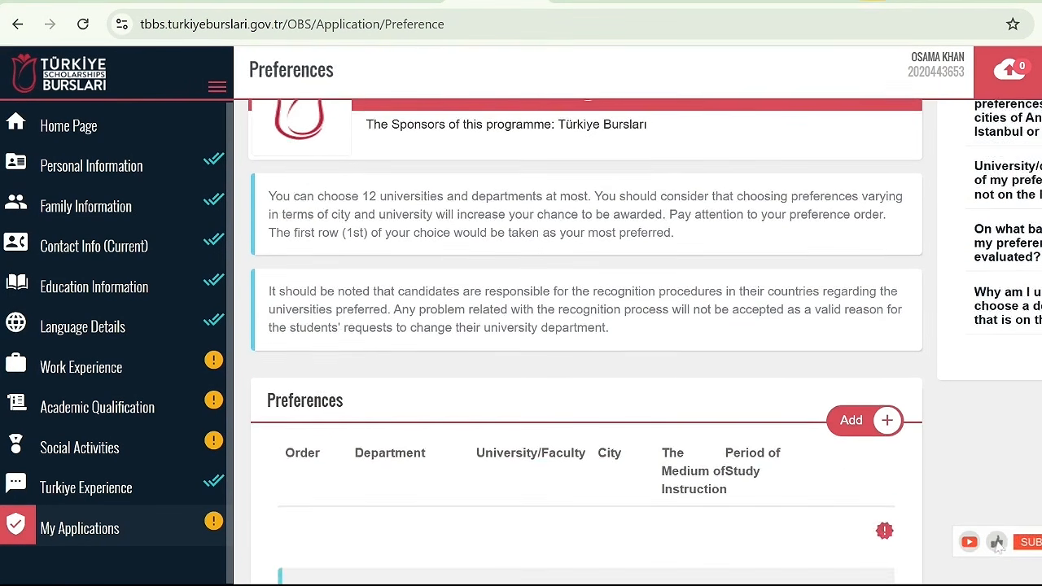
Examine the preference rules and the consent option for being placed in a different program
scroll(586, 342, down, 1)
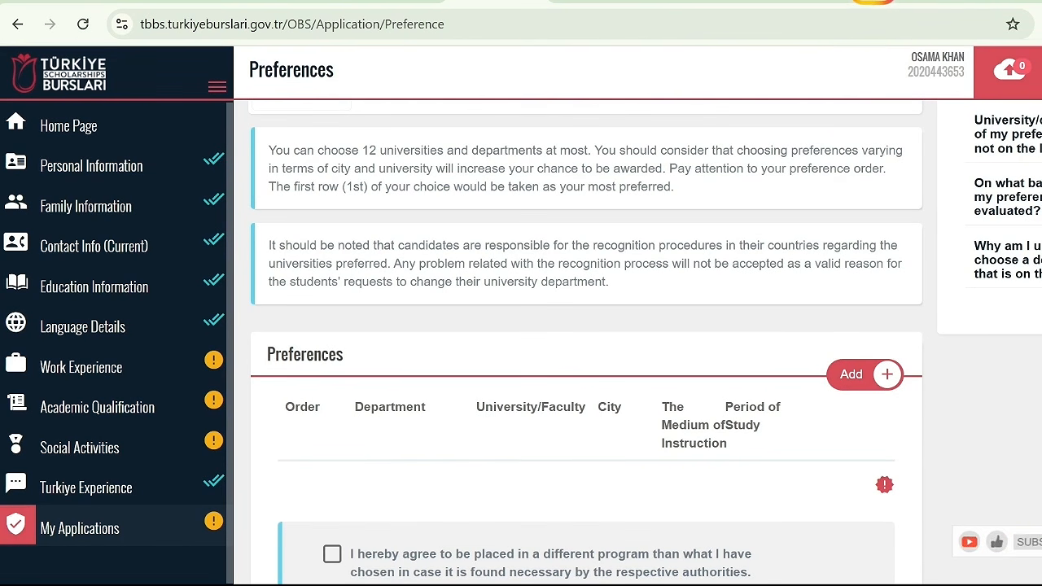
scroll(586, 326, down, 1)
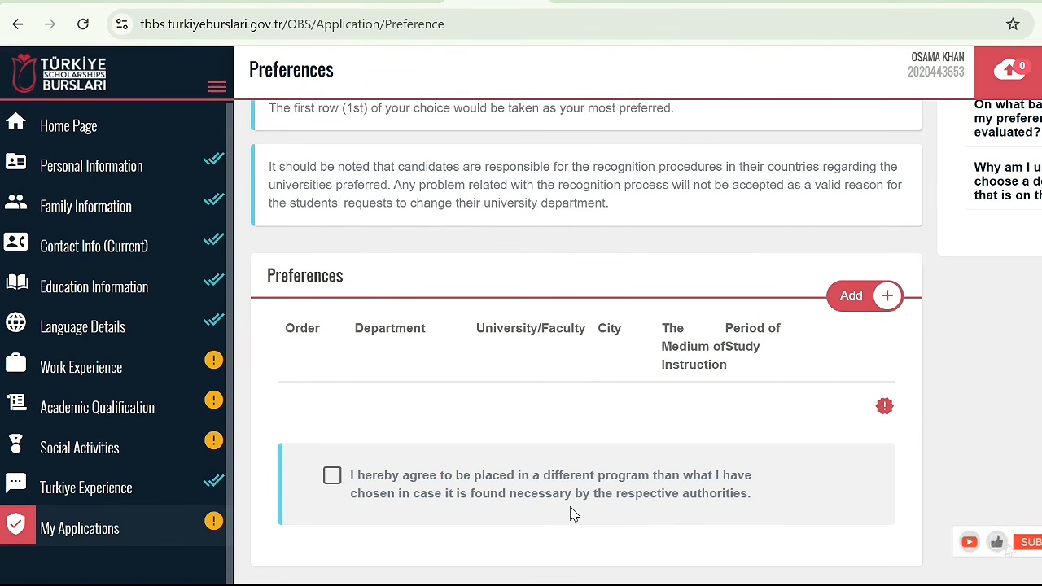
click(333, 477)
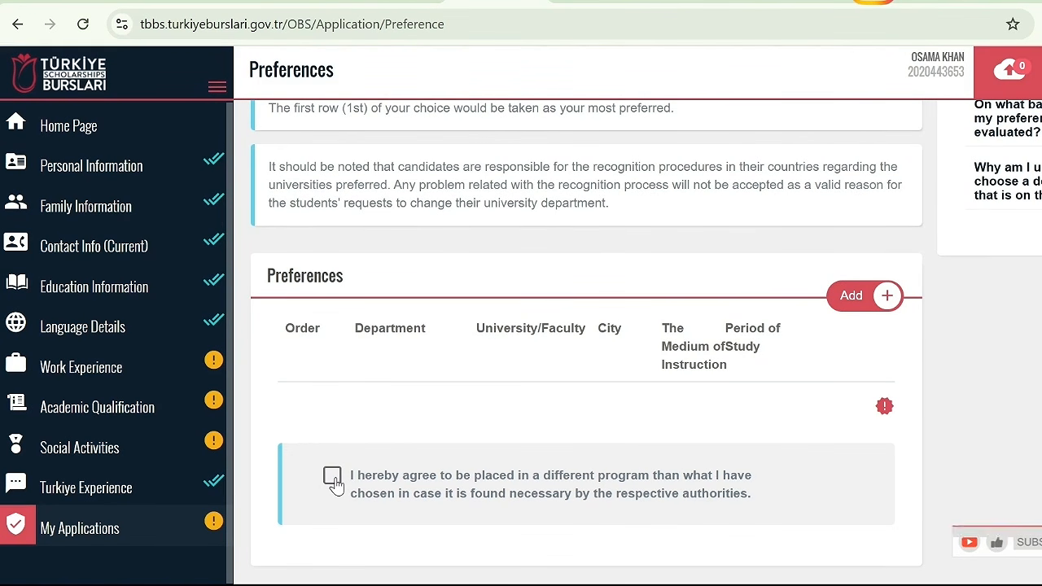
click(333, 477)
Add a new preference for Animal Science at Ataturk University in Erzurum and save it
click(869, 306)
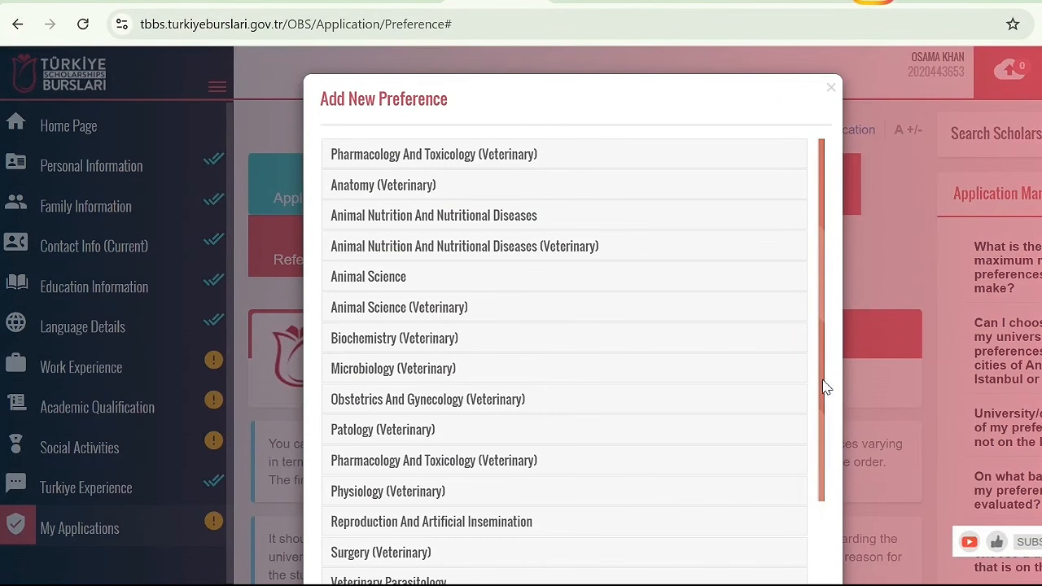
drag(823, 382, 843, 274)
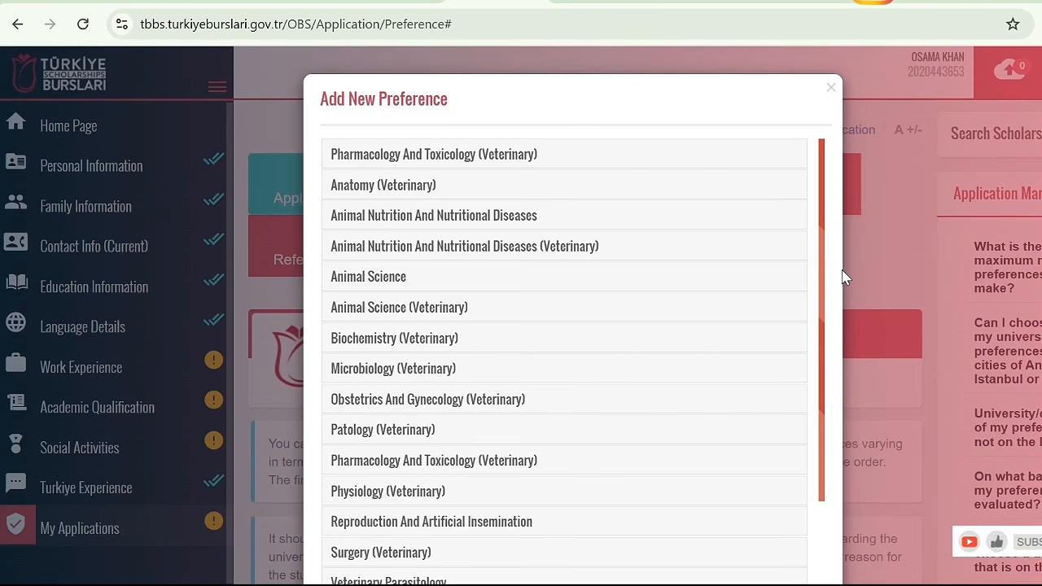
drag(823, 256, 830, 229)
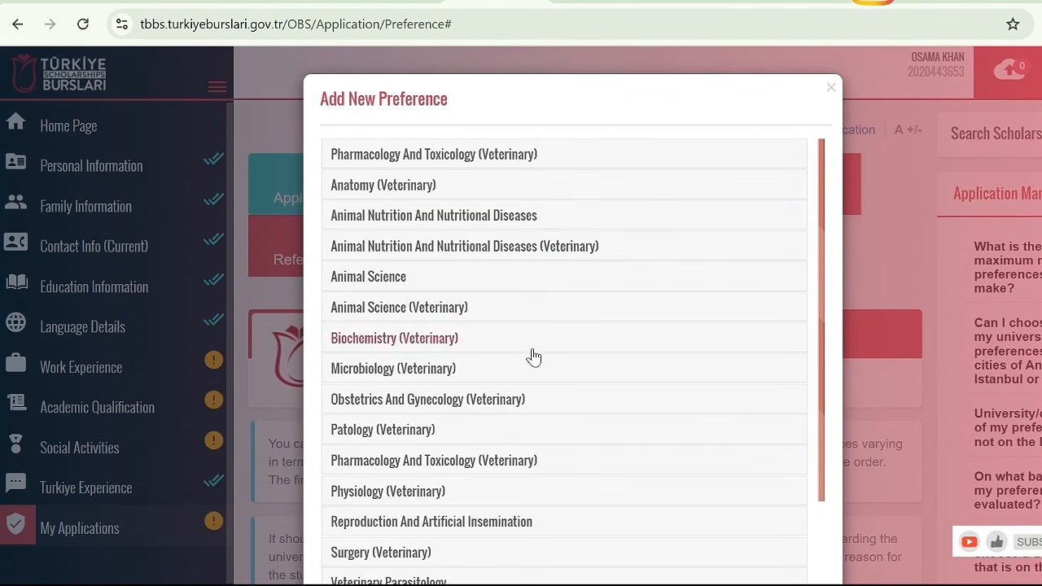
click(388, 278)
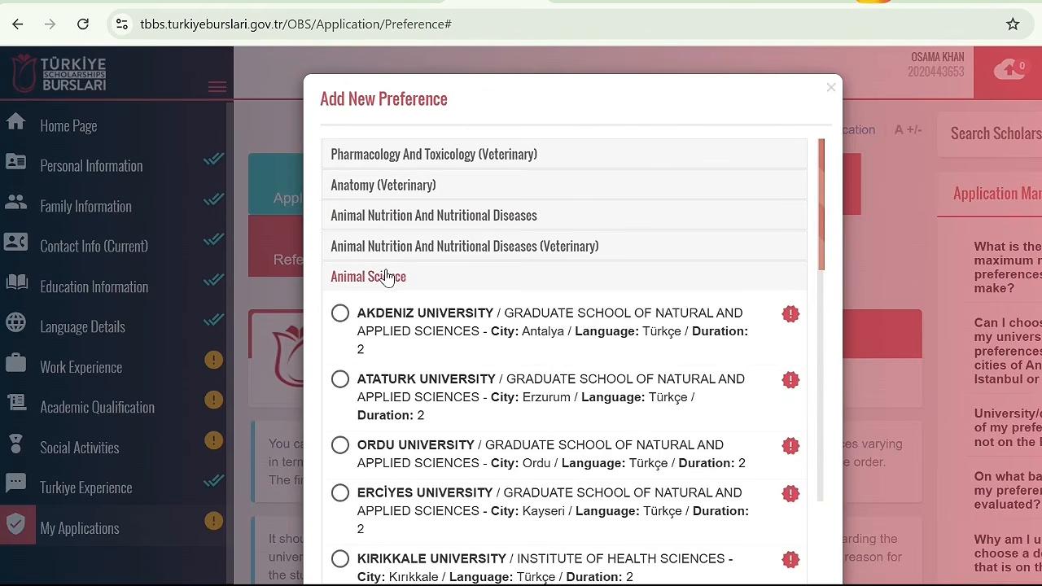
drag(822, 202, 794, 222)
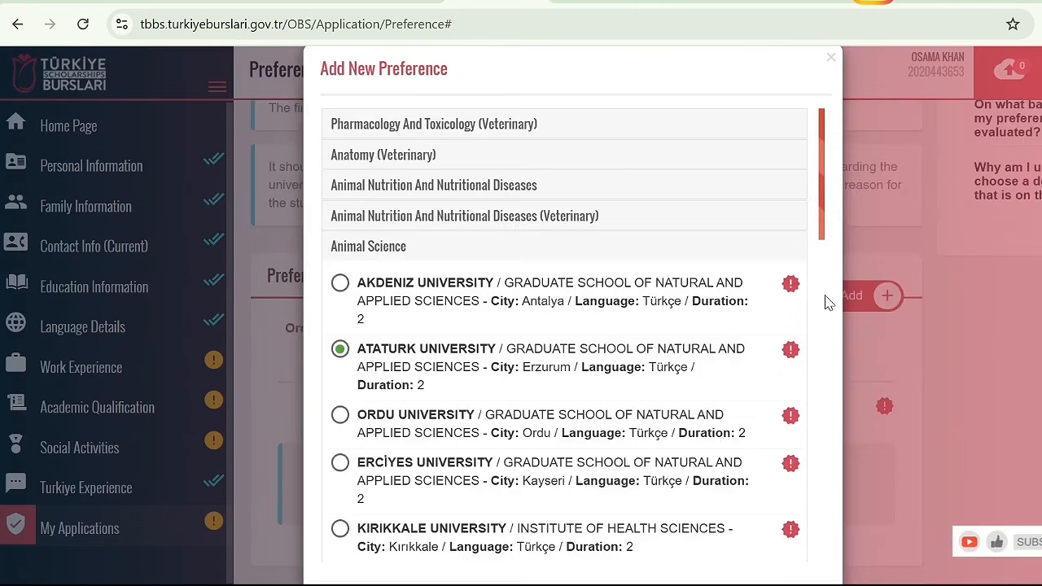
scroll(829, 303, down, 1)
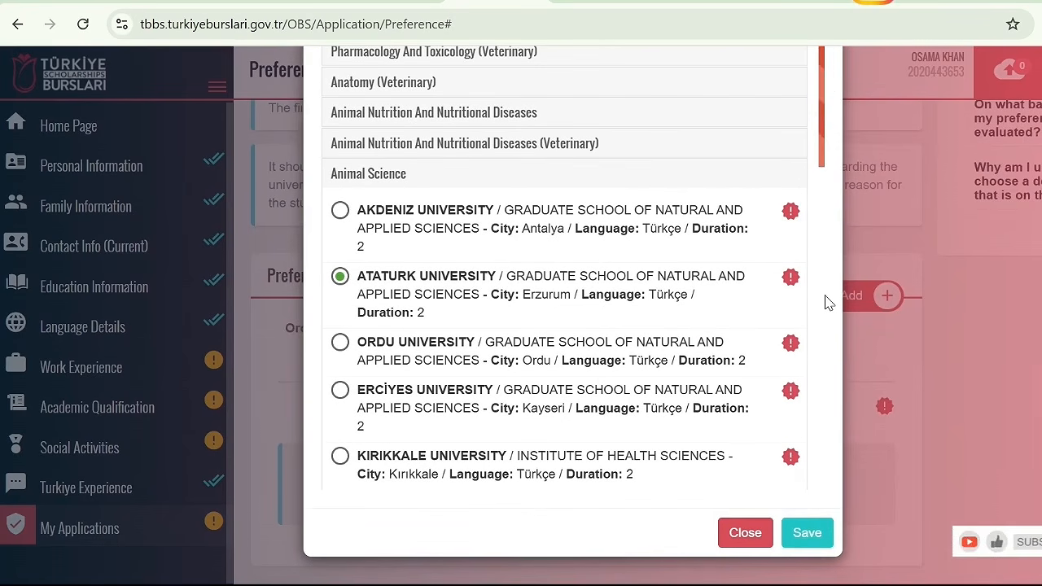
click(808, 533)
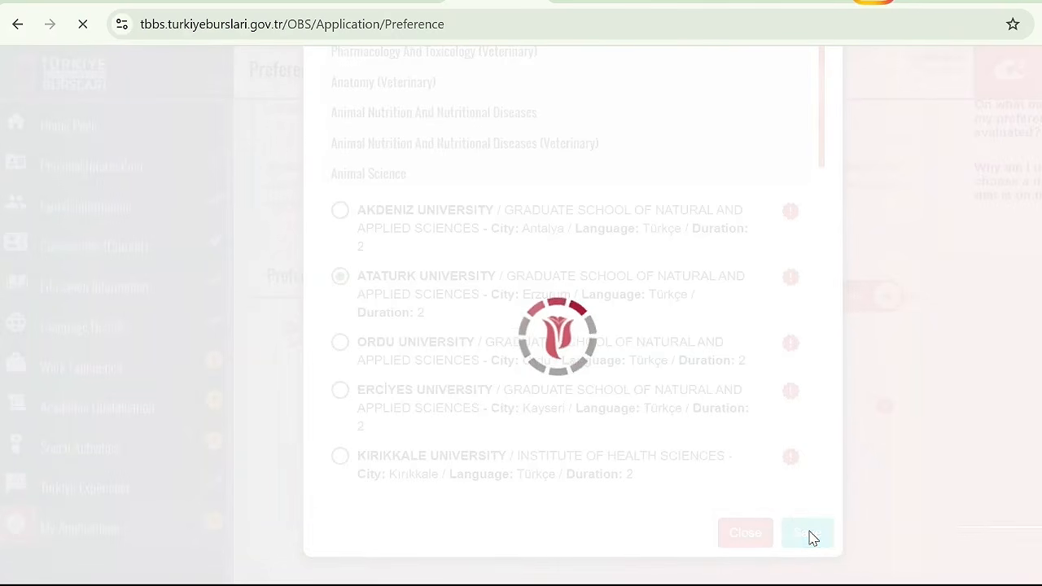
Add a second preference for Animal Science at Ordu University in Ordu and save it
scroll(810, 537, down, 5)
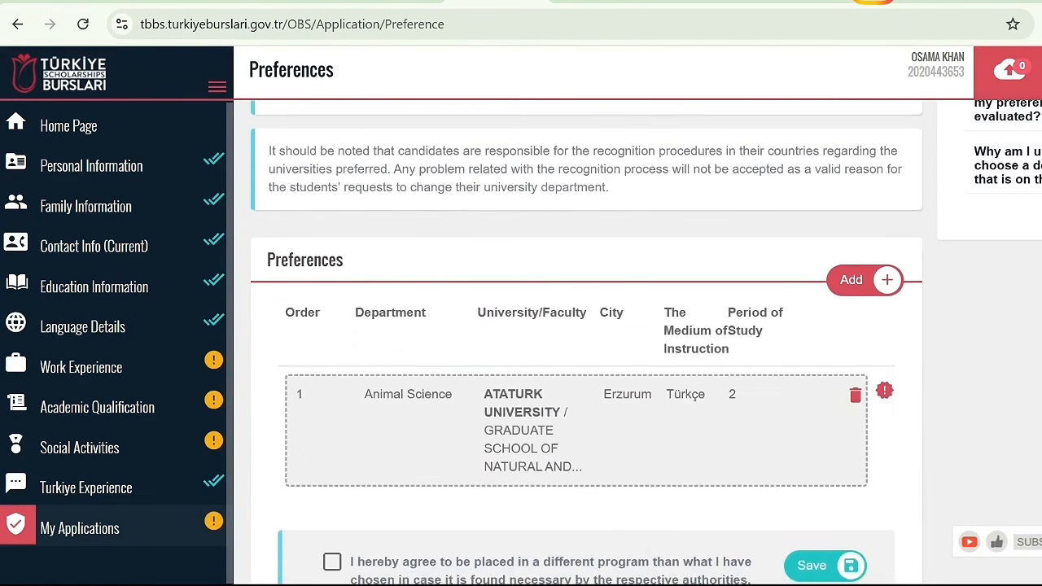
click(863, 239)
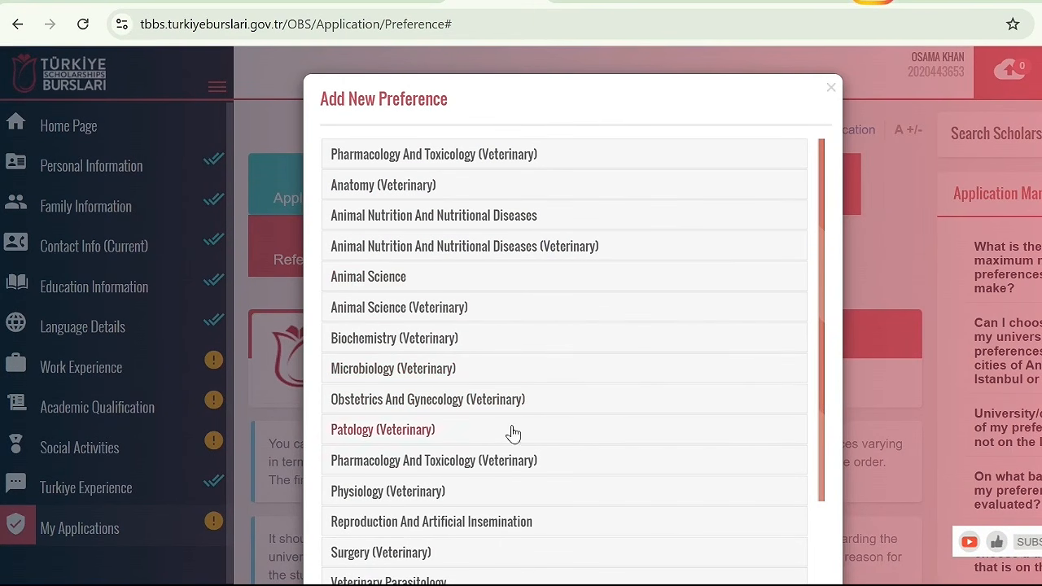
click(377, 281)
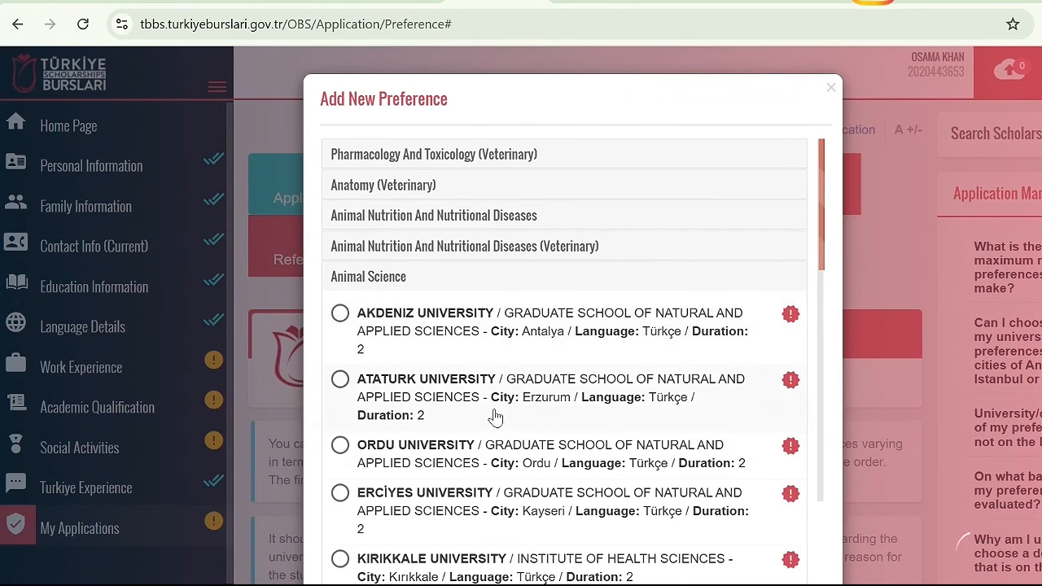
click(415, 469)
scroll(833, 366, down, 2)
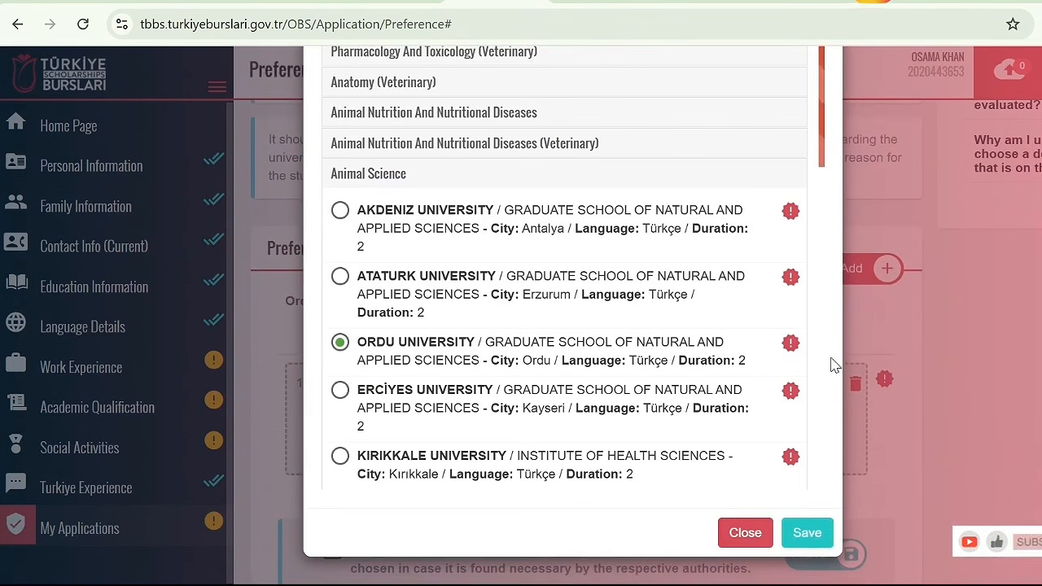
click(808, 534)
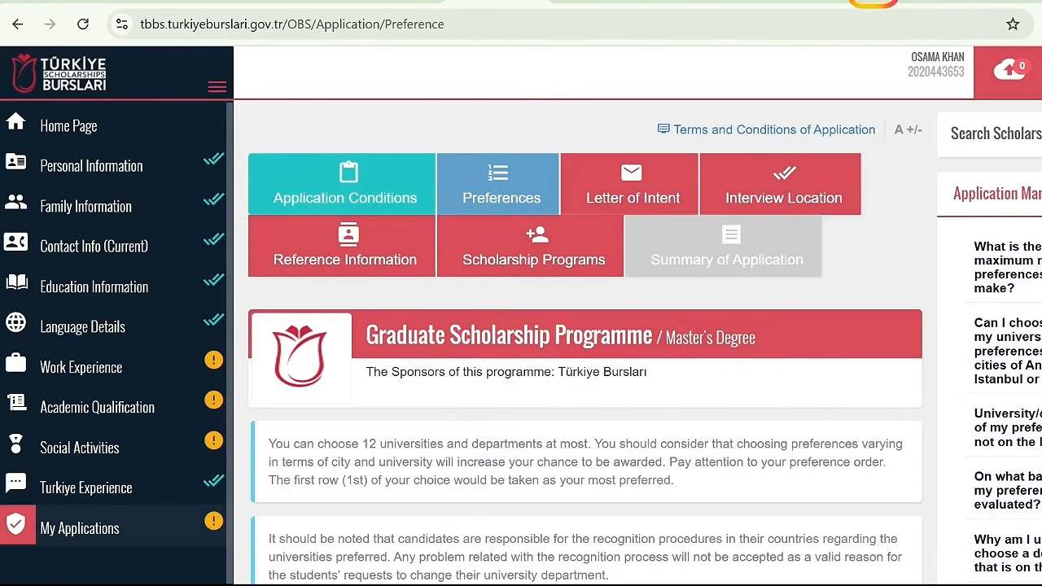
Agree to be placed in a different program than the chosen ones and save the preferences
scroll(416, 453, down, 4)
scroll(416, 453, down, 1)
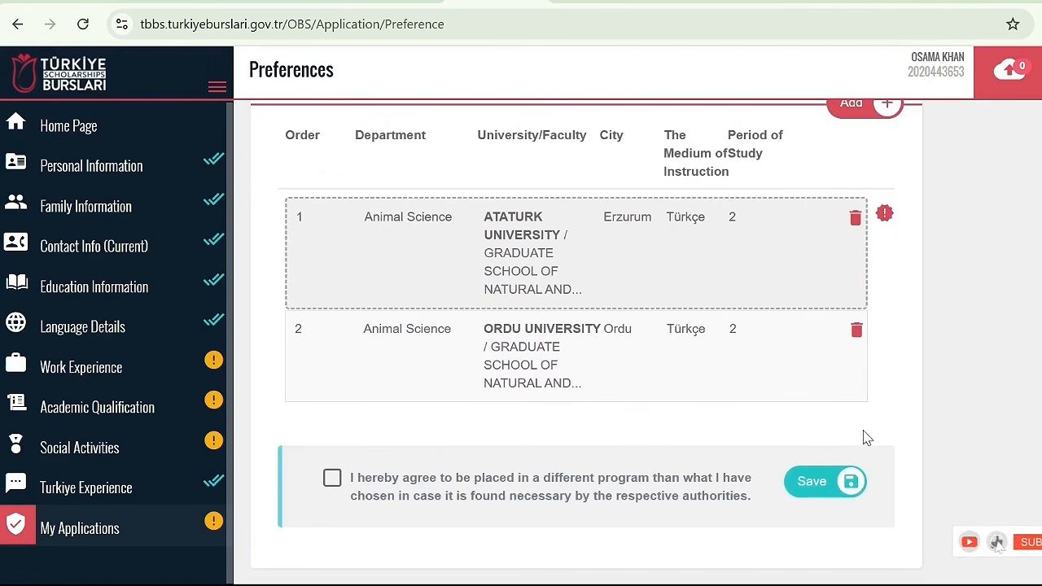
click(330, 481)
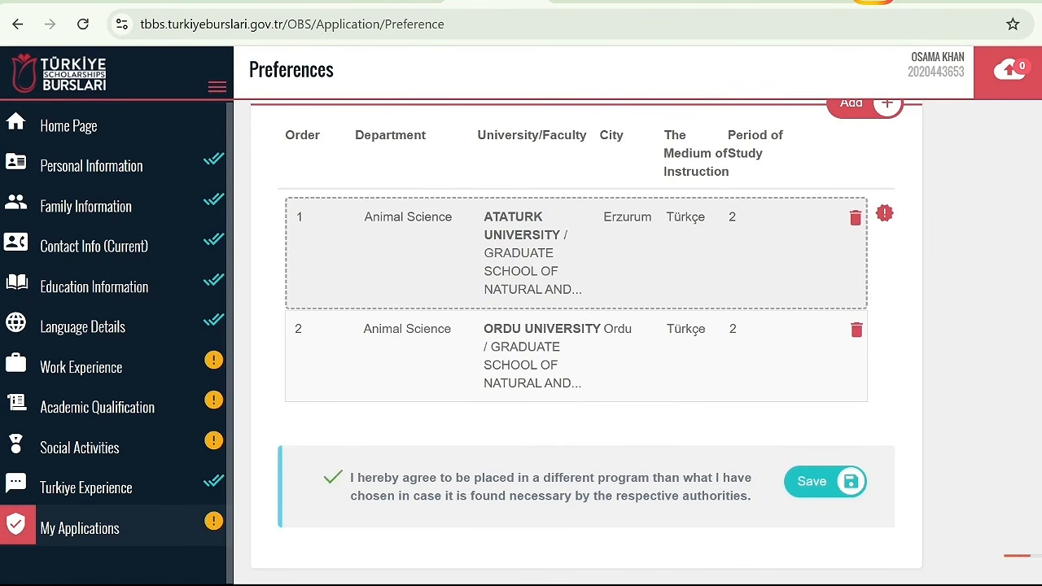
click(810, 489)
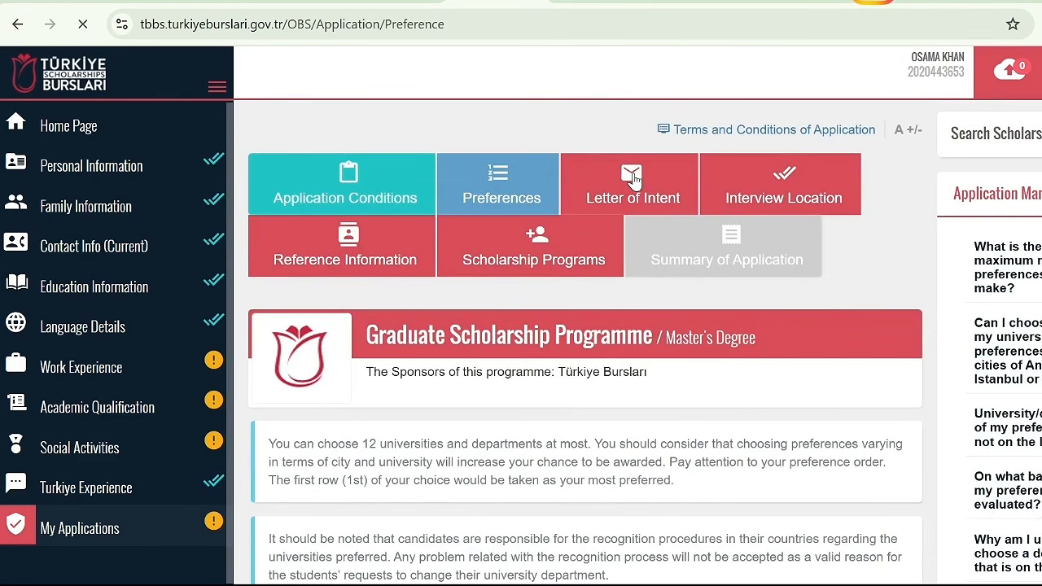
Open the Letter of Intent section and read its instructions for the letter and the academic study proposal
click(632, 177)
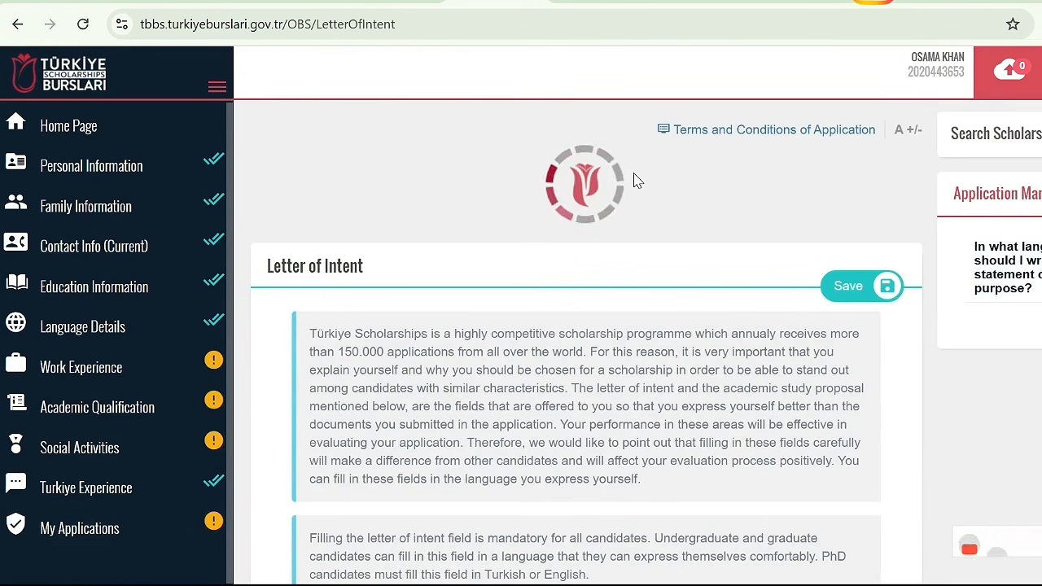
scroll(586, 342, down, 15)
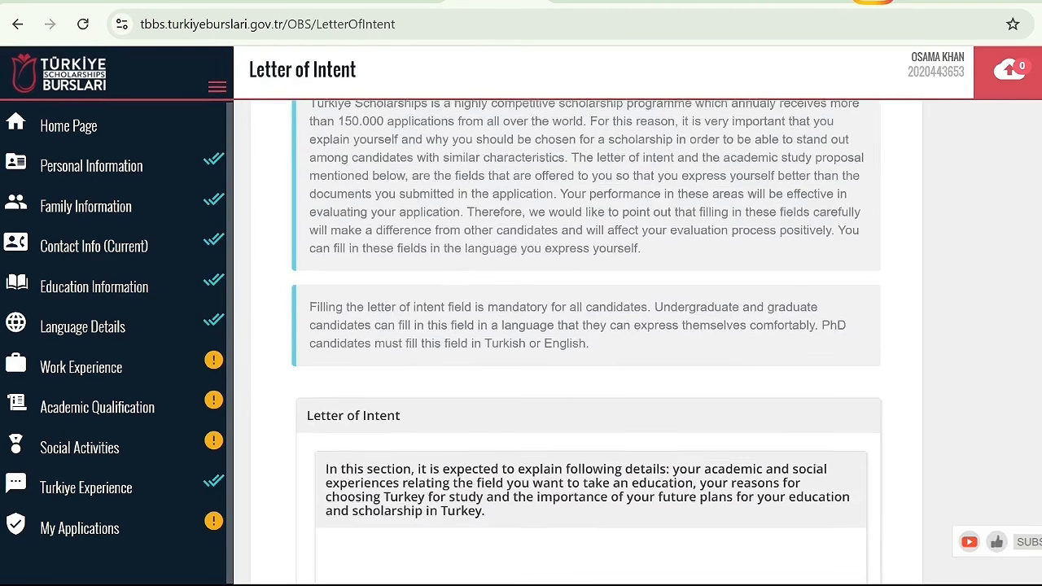
scroll(587, 342, up, 10)
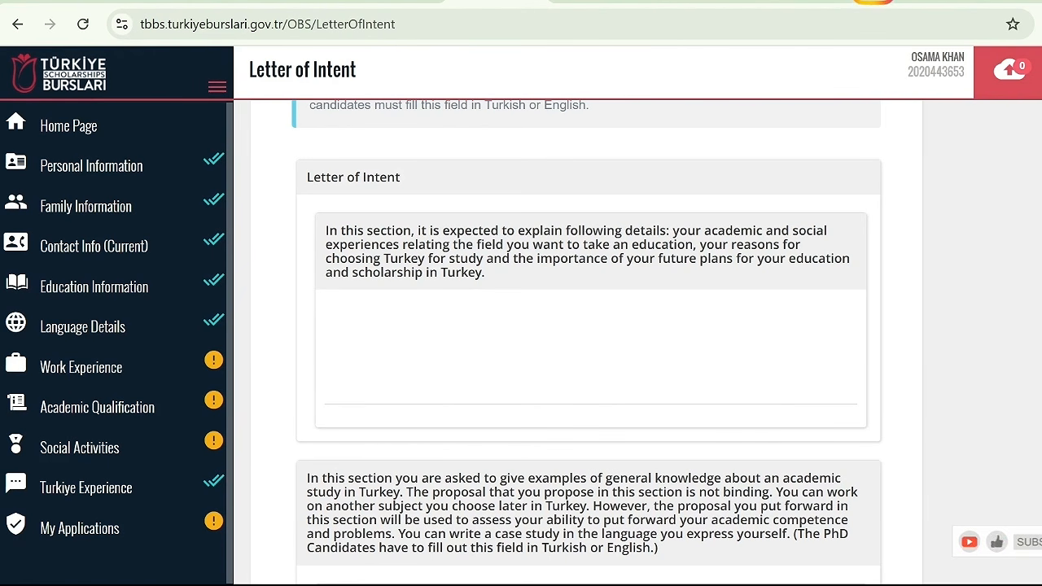
scroll(522, 245, down, 3)
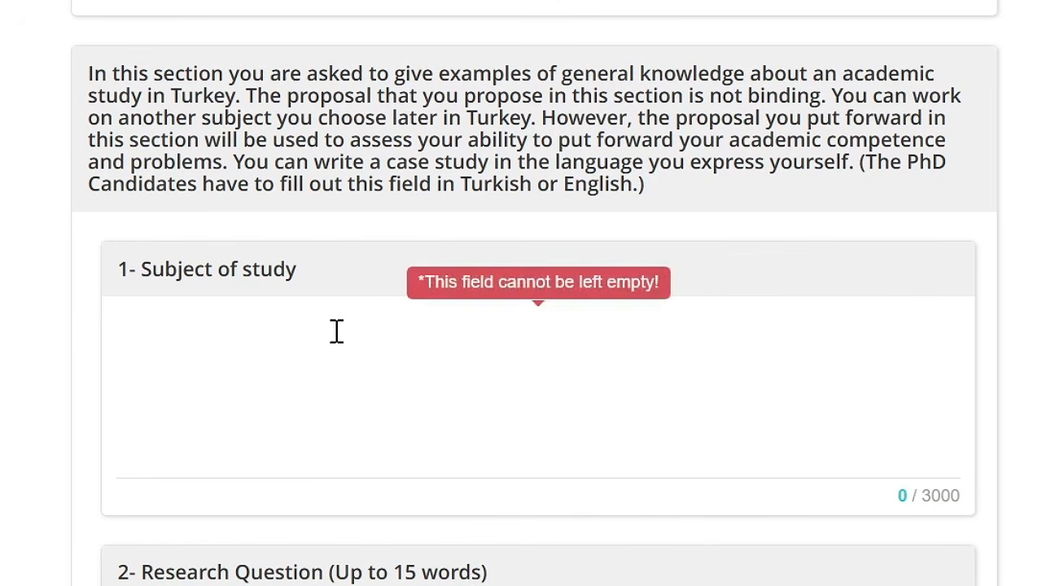
scroll(354, 431, down, 1)
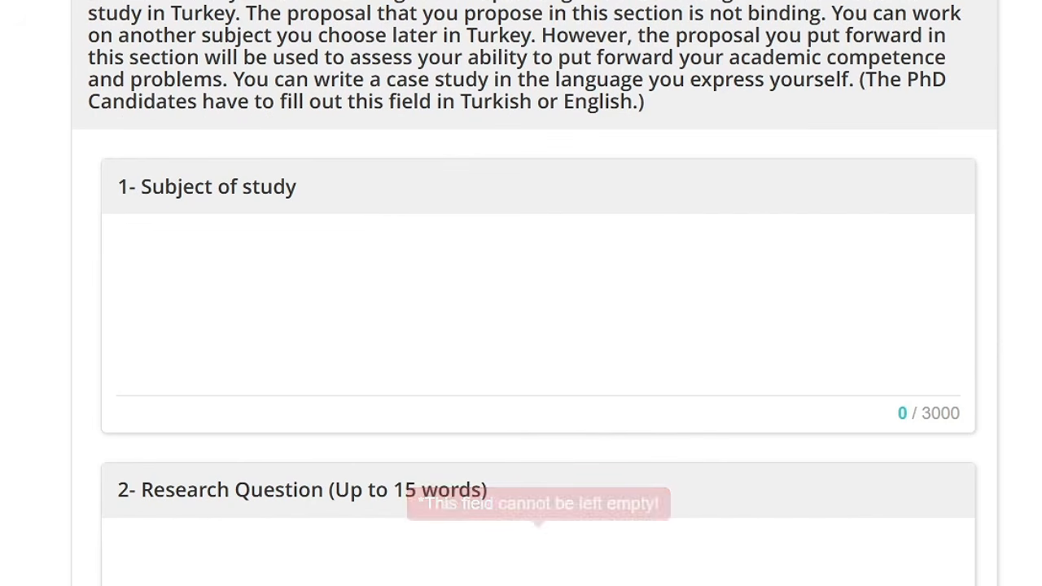
Enter the sample text UUYTDUDY as the subject of study and TRUYTRYU as the research question
click(627, 324)
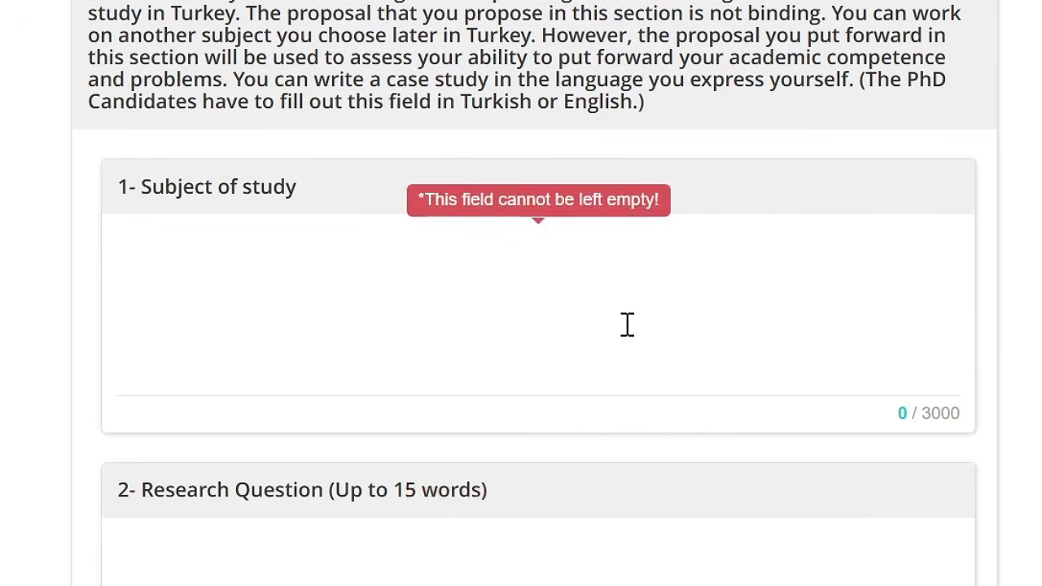
text(UUYTDUDY)
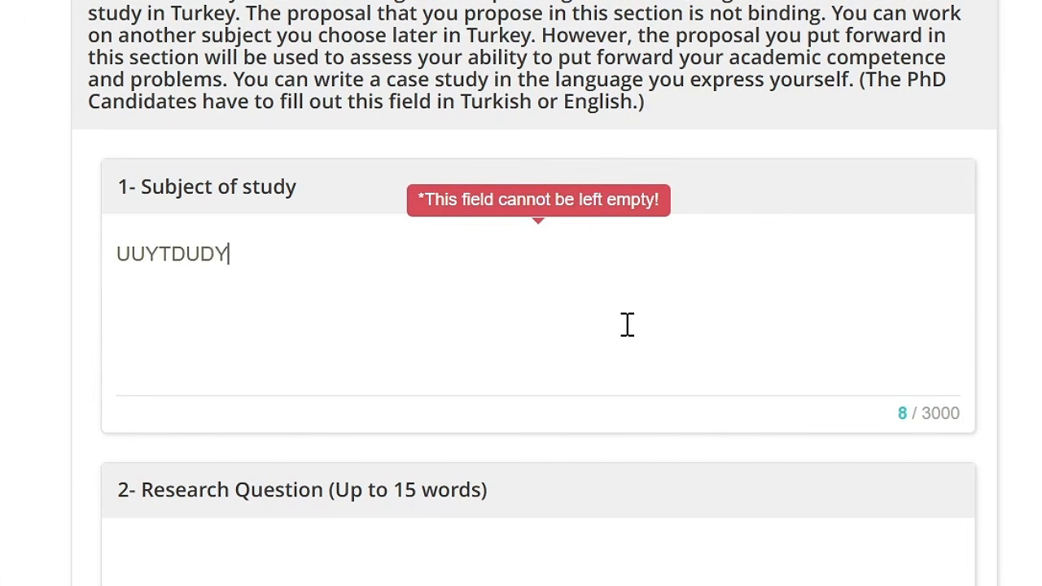
click(733, 569)
text(TRUYTRYU)
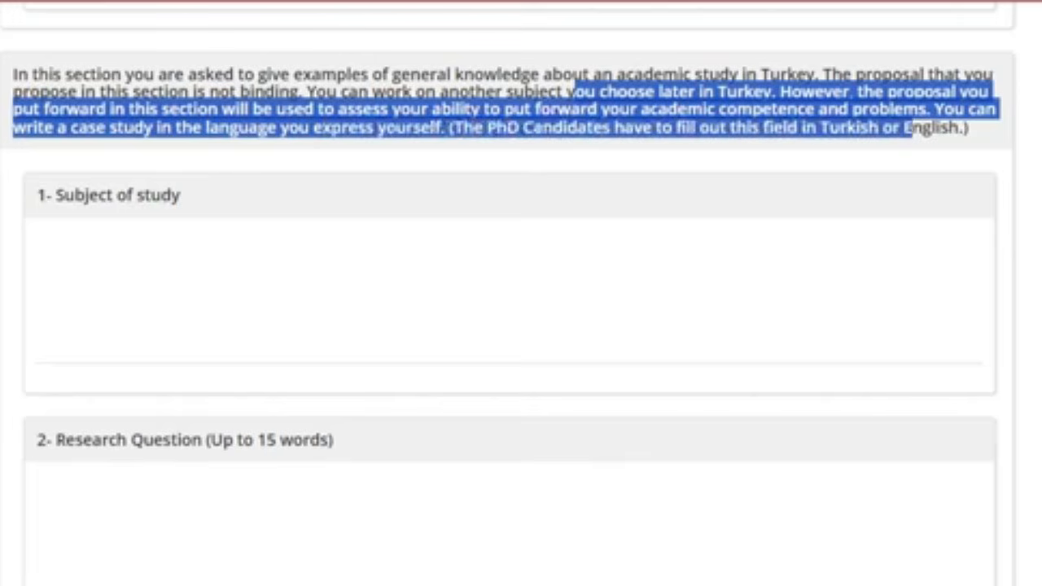
Examine the academic study proposal instructions and the Subject of study and Research Question prompts
drag(570, 92, 13, 74)
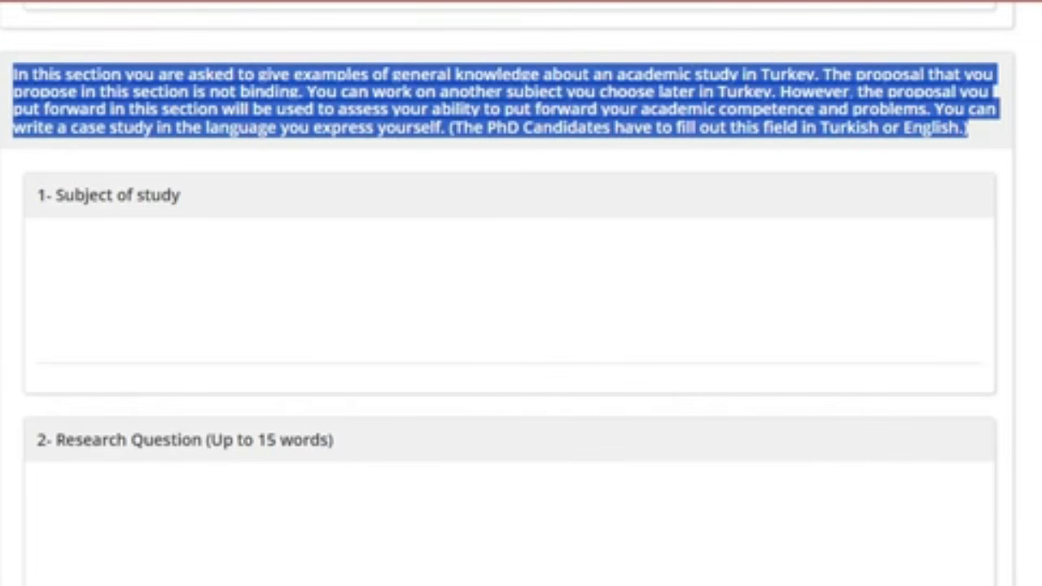
drag(180, 195, 38, 195)
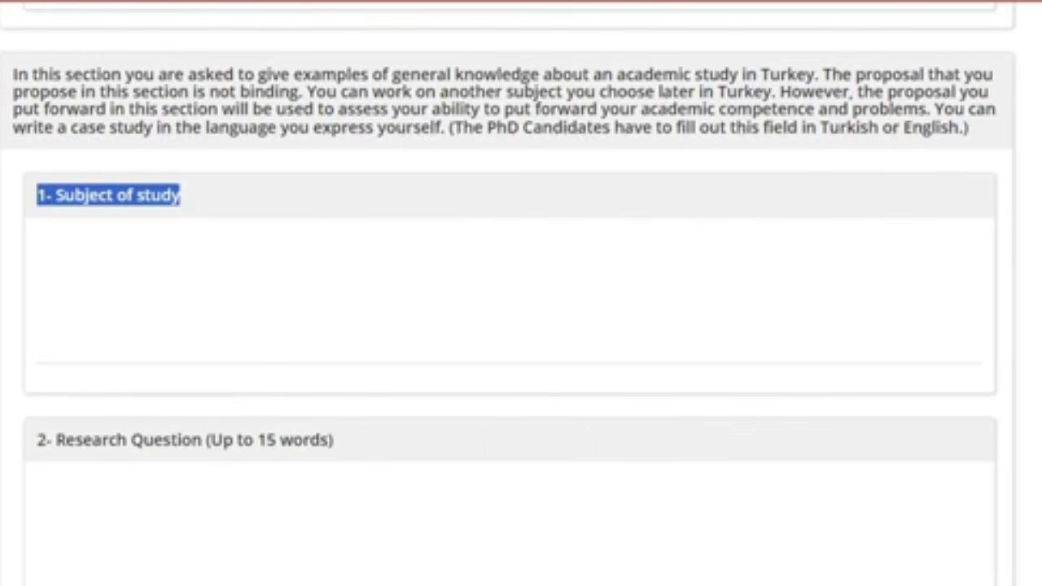
scroll(521, 326, down, 4)
drag(38, 95, 333, 95)
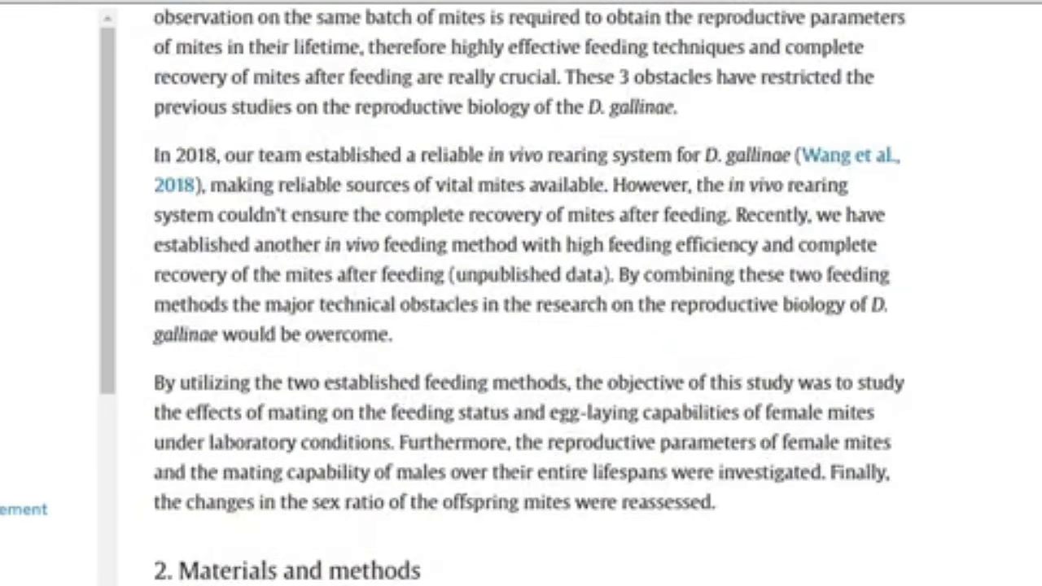
Enter the article's objective as the research question: "What is the effects of mating on the feeding status and egg-laying capabilities of female mites under laboratory conditions?"
drag(576, 498, 842, 497)
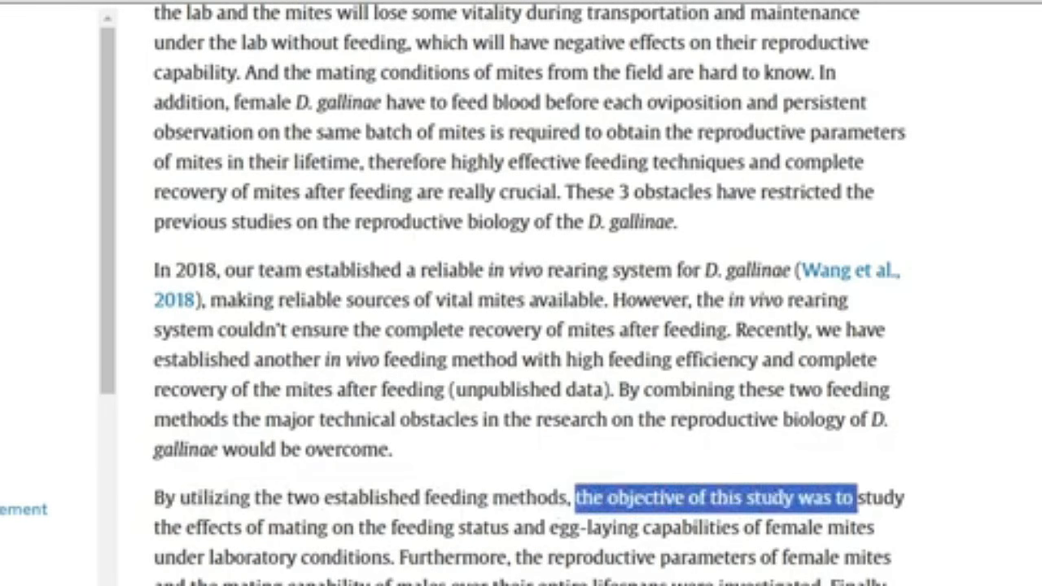
drag(154, 527, 388, 558)
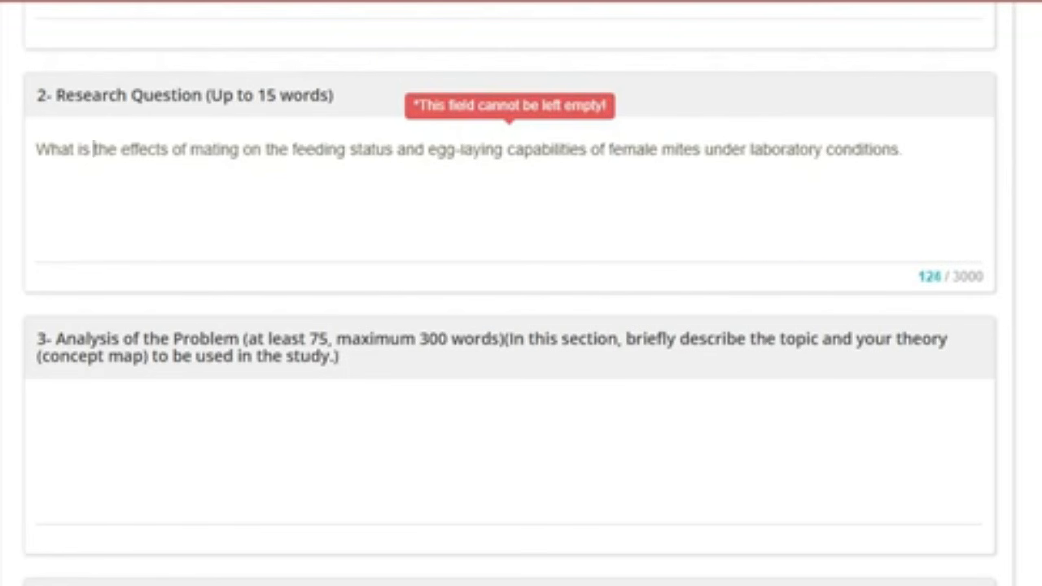
click(907, 149)
text(?)
Read the Analysis of the Problem and Research Method requirements and examine the article's feeding methods and experiments as an example
scroll(509, 294, down, 3)
drag(57, 109, 338, 127)
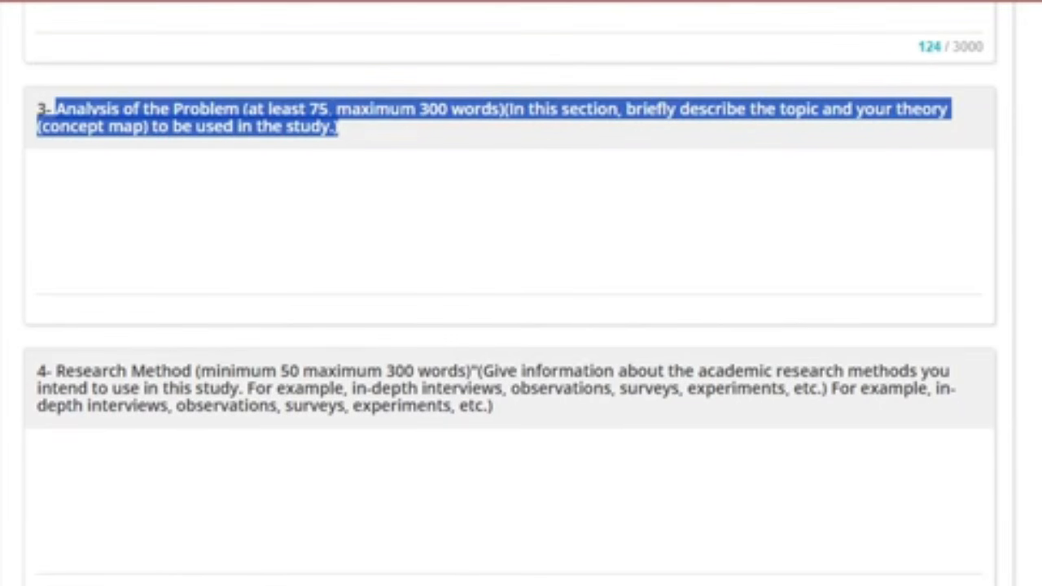
triple_click(244, 387)
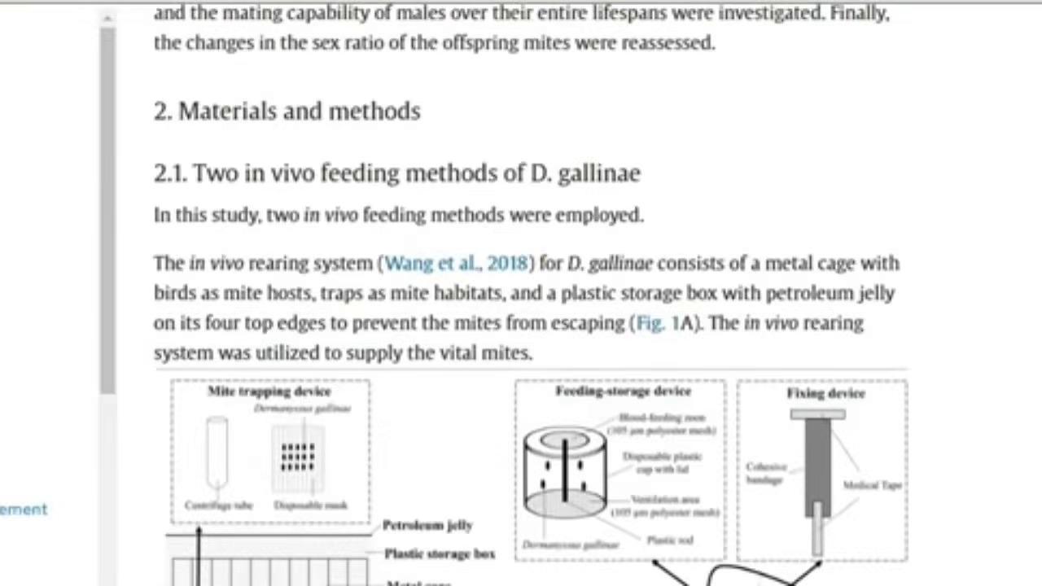
drag(184, 173, 641, 173)
scroll(529, 326, down, 10)
drag(153, 205, 228, 205)
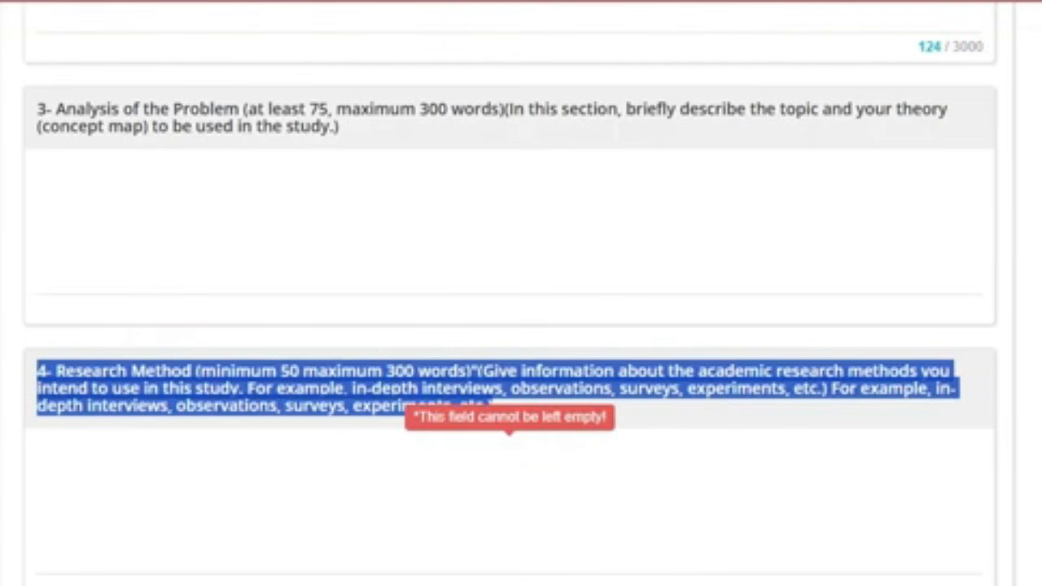
scroll(521, 325, down, 3)
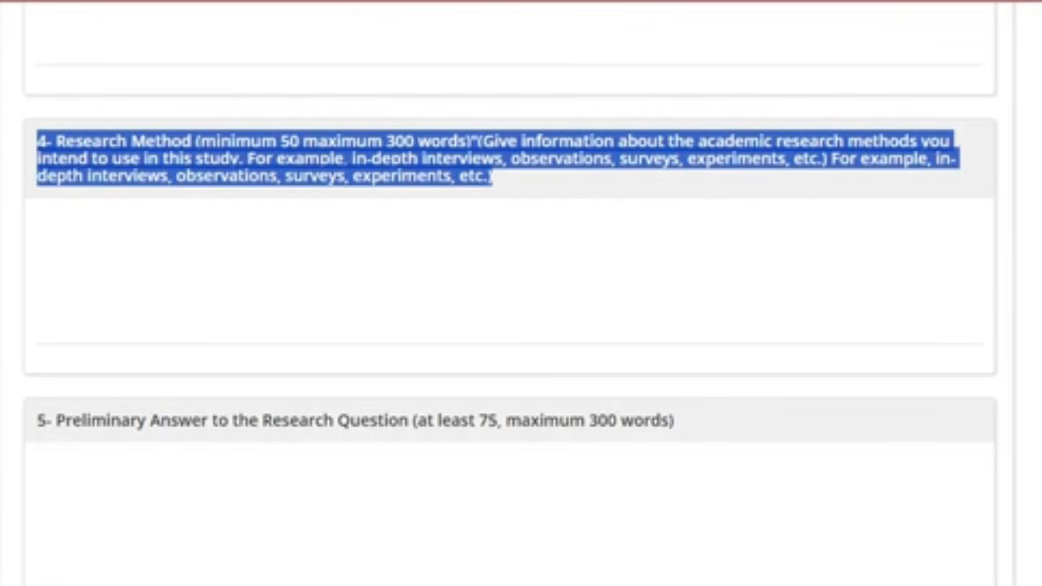
Read the requirements for the Preliminary Answer, Academic Contribution, Literature Review and Additional Item fields
triple_click(355, 420)
scroll(355, 421, down, 4)
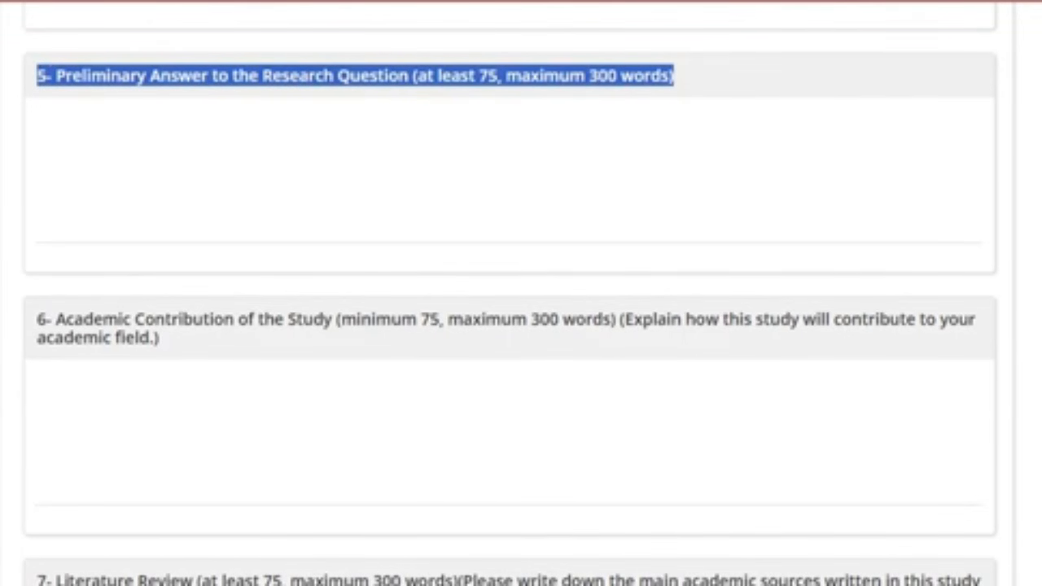
scroll(522, 326, down, 3)
drag(160, 108, 47, 89)
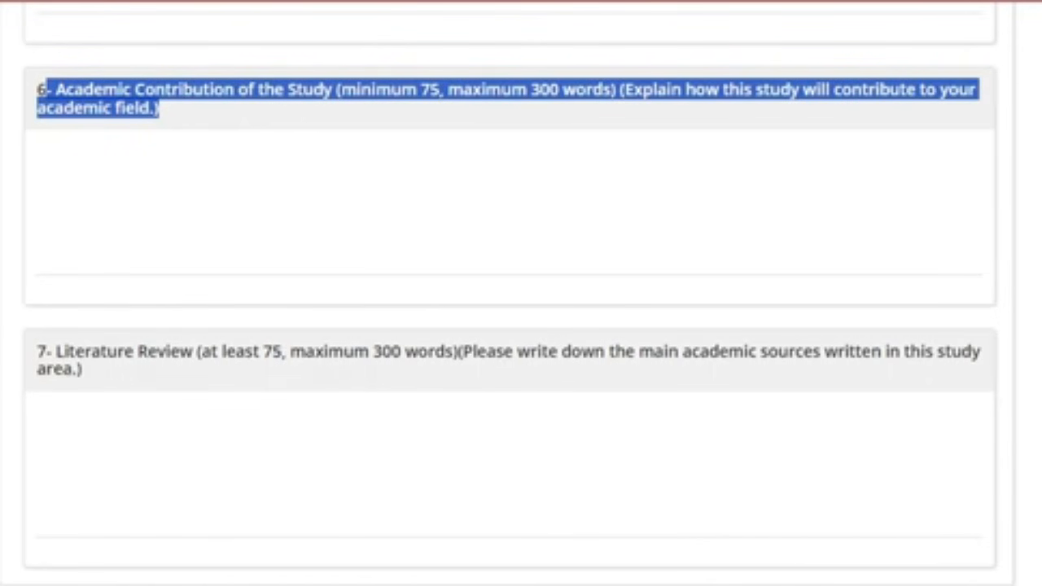
scroll(521, 325, down, 3)
drag(82, 152, 36, 132)
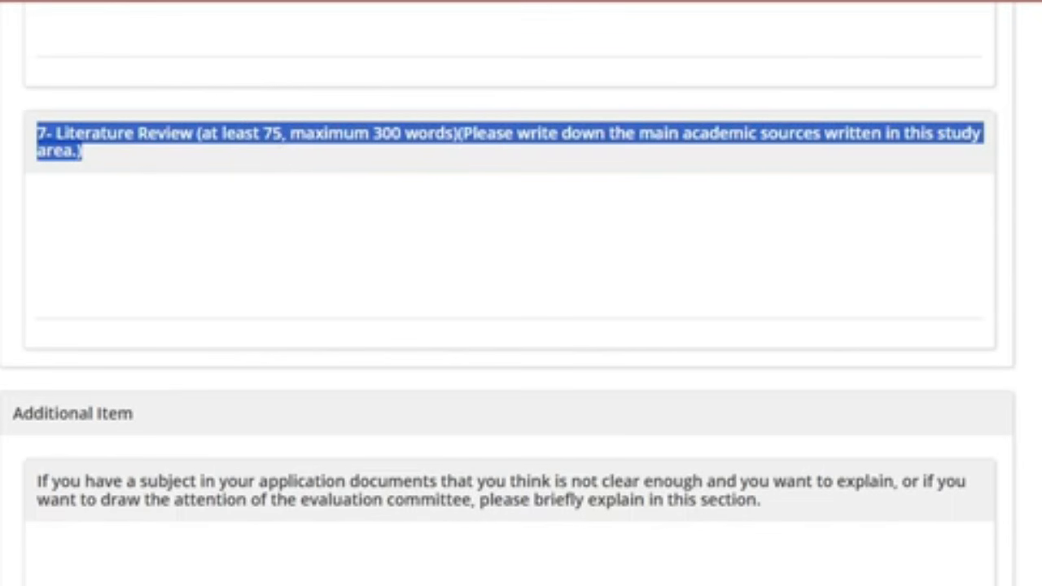
drag(762, 501, 37, 481)
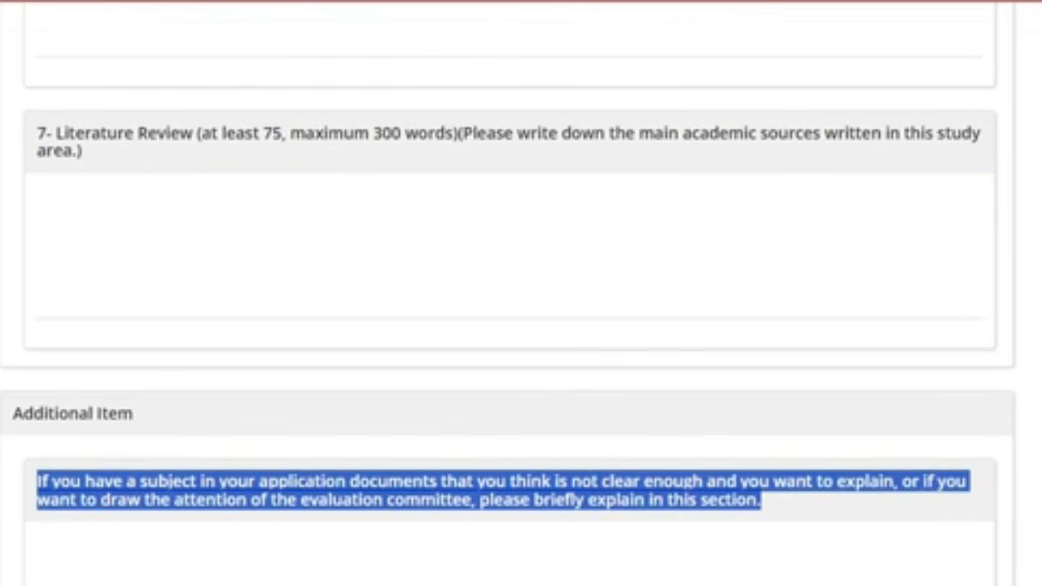
scroll(521, 326, down, 2)
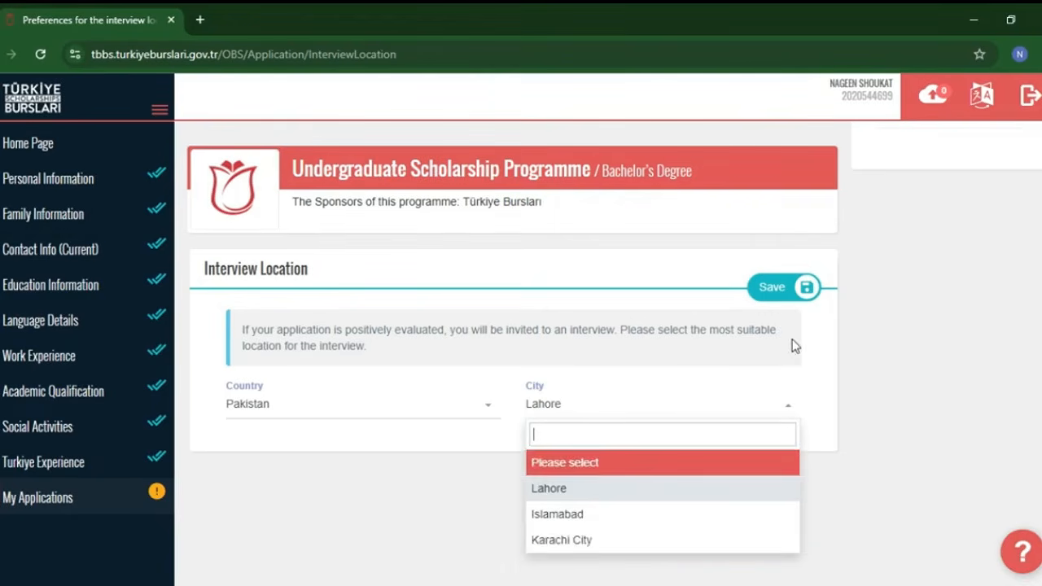
Start a new entry in the Reference Information section and fill in the referee's name and surname
scroll(711, 249, up, 2)
click(275, 266)
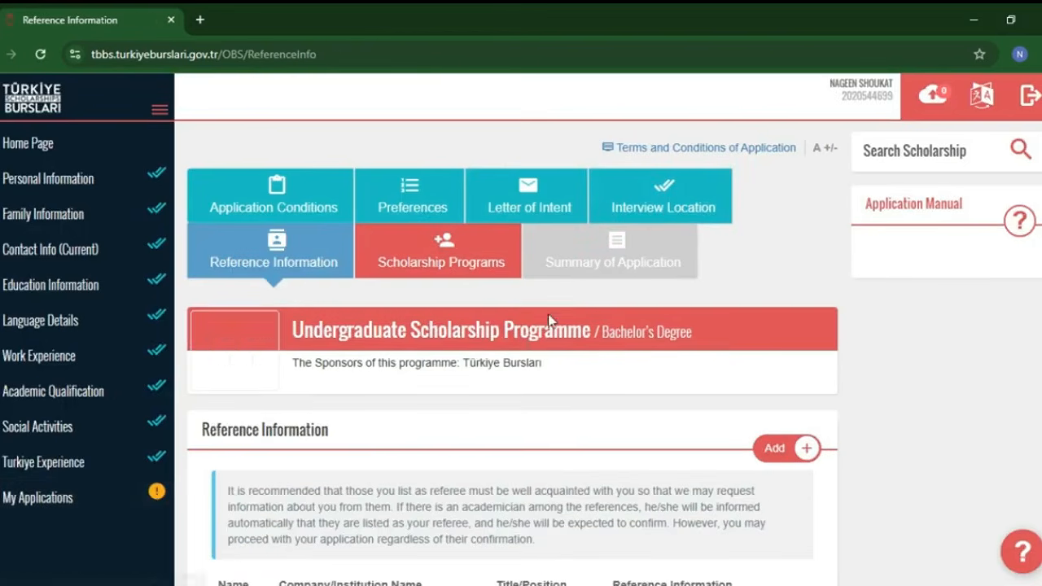
scroll(737, 364, down, 3)
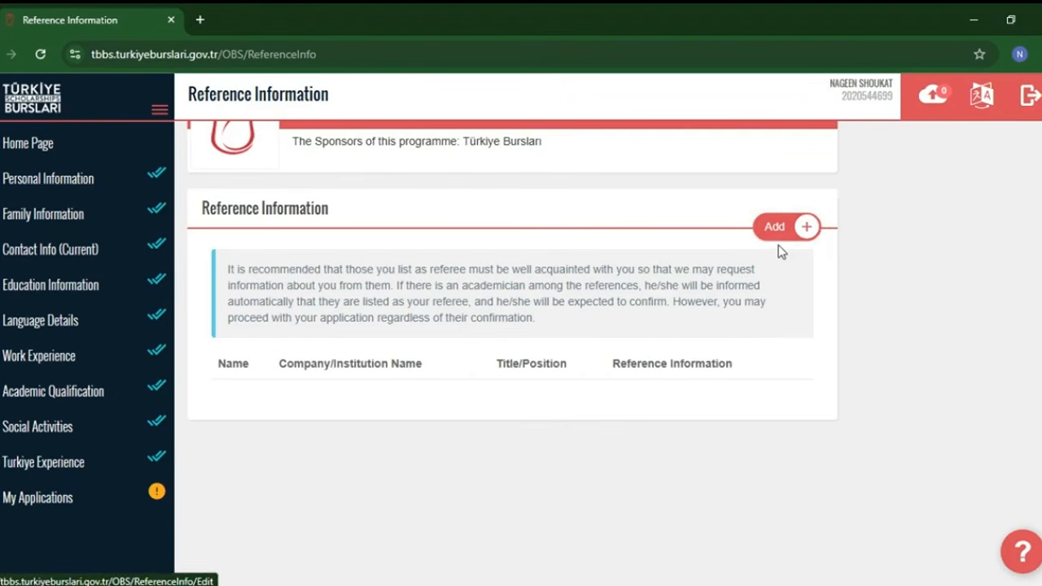
click(787, 227)
click(236, 265)
click(352, 315)
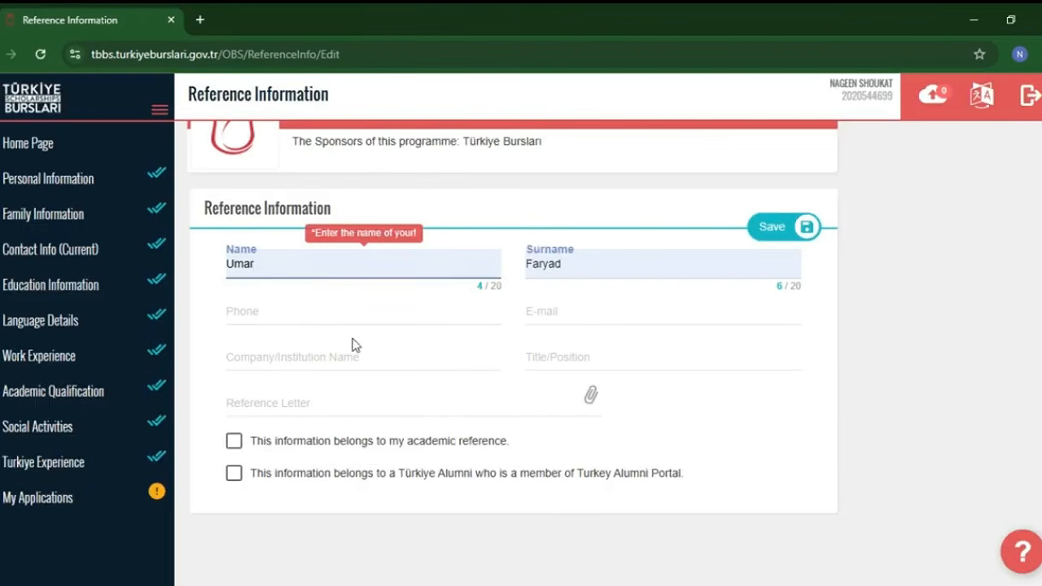
Enter the referee's phone number and institutional e-mail address in the reference form
click(355, 314)
click(366, 360)
click(548, 321)
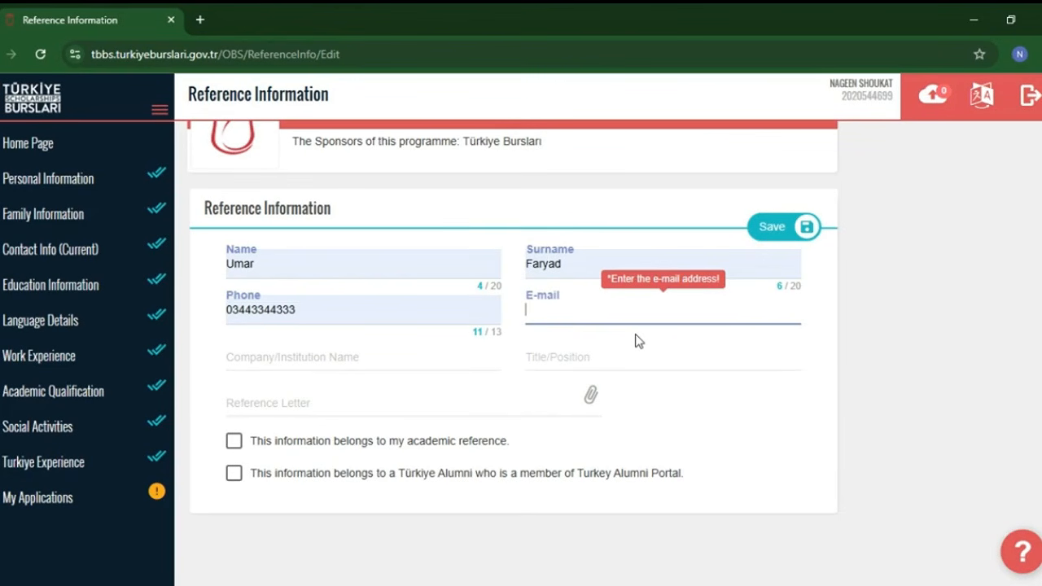
click(640, 341)
drag(678, 311, 634, 313)
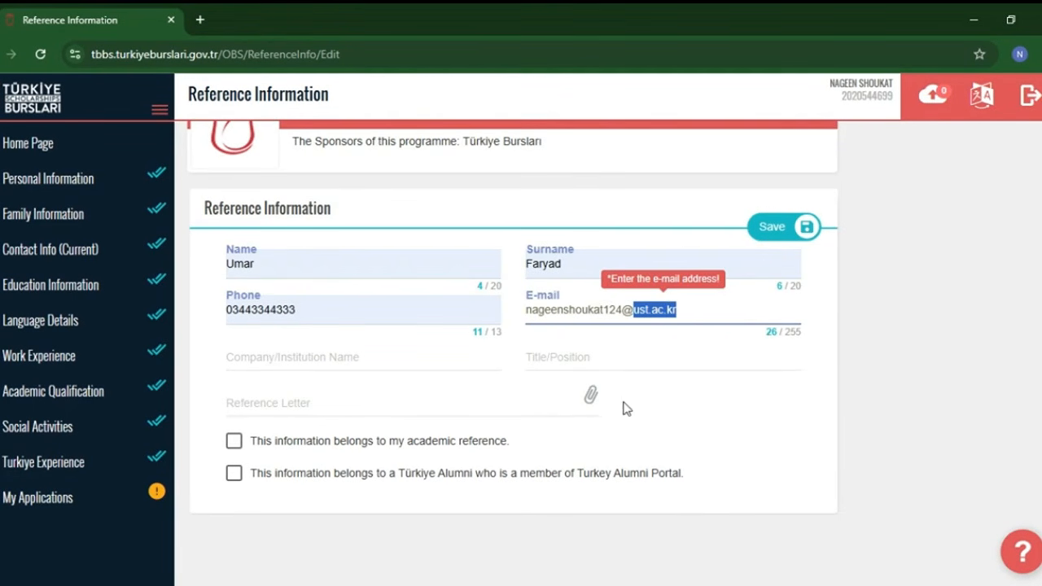
Fill in "university name" as the referee's company or institution and "Dr" as the title
click(358, 359)
text(university )
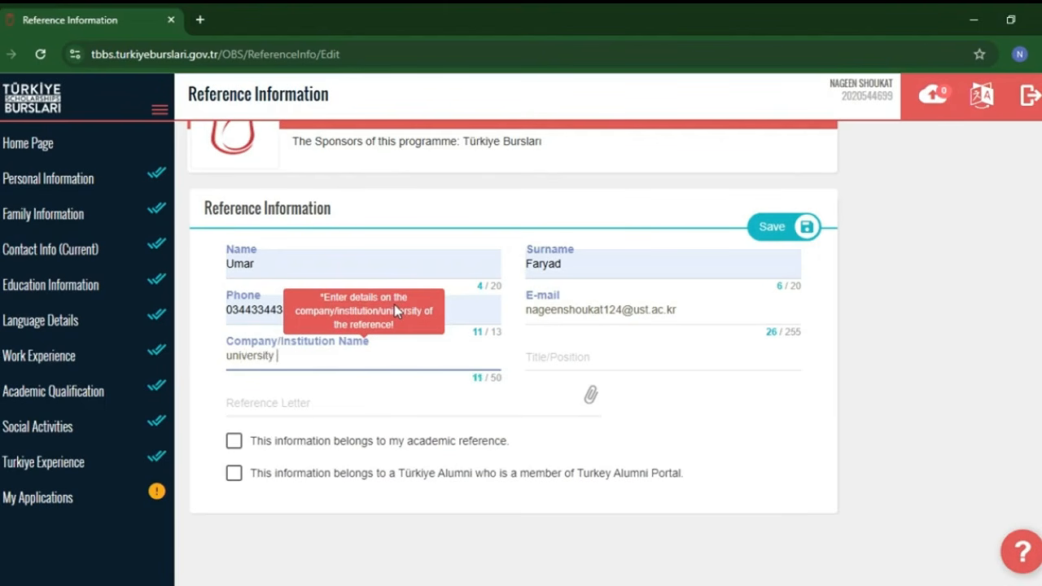
text(name)
click(599, 356)
text(Dr)
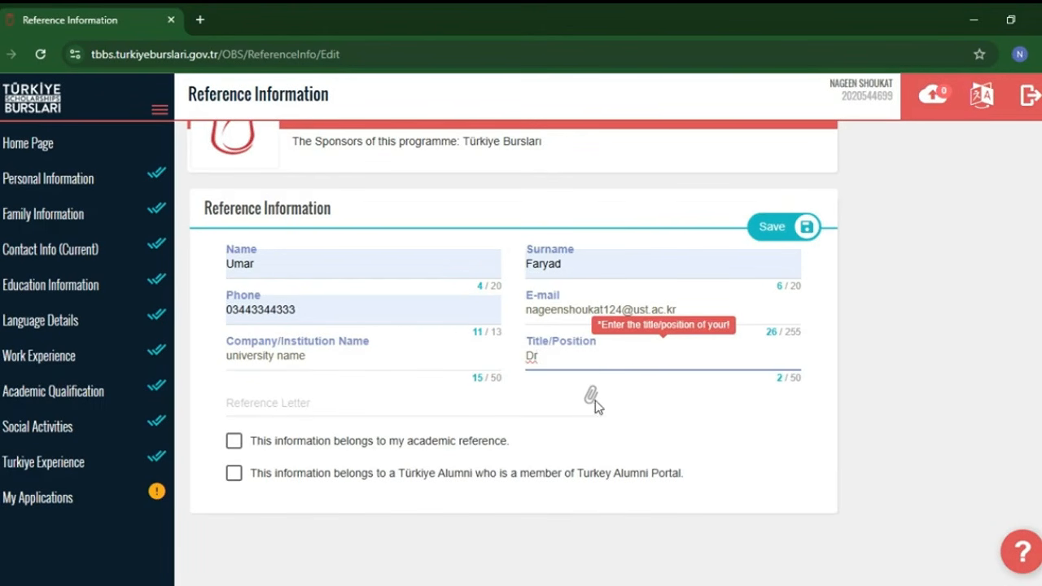
Attach Annex A.pdf as the reference letter, mark the entry as an academic reference and save it
click(592, 399)
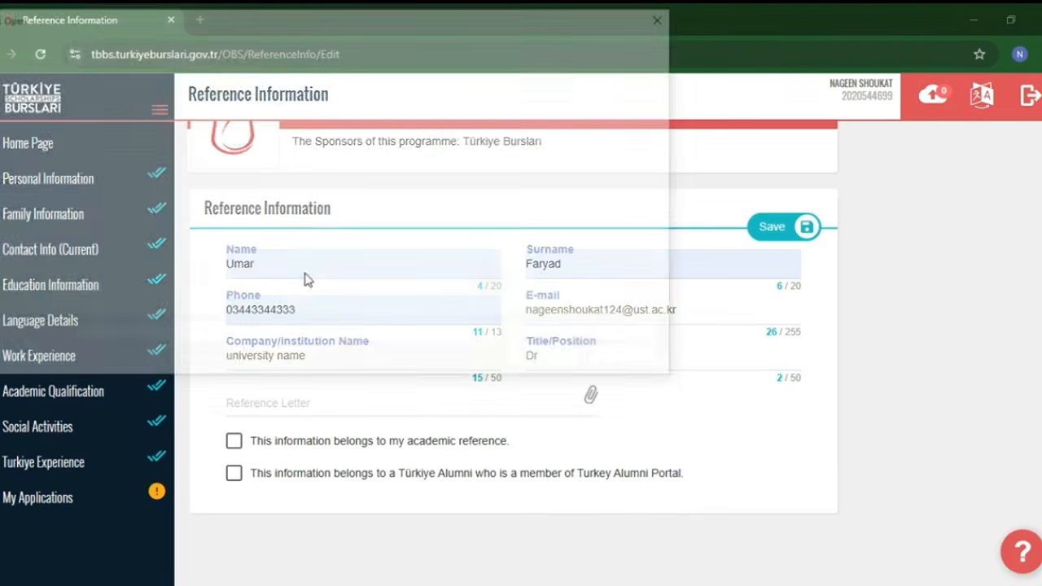
click(549, 361)
click(234, 441)
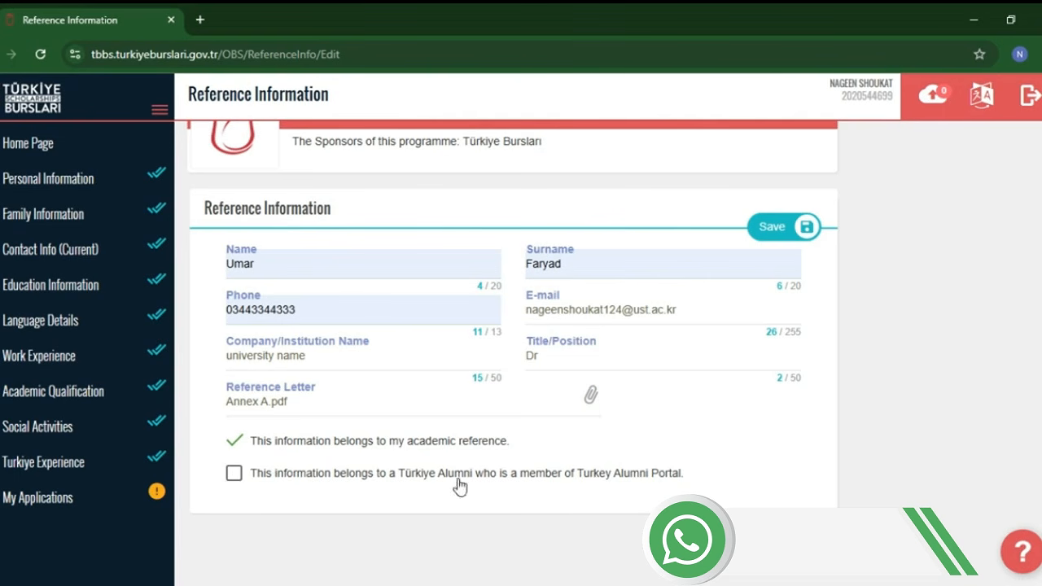
click(774, 226)
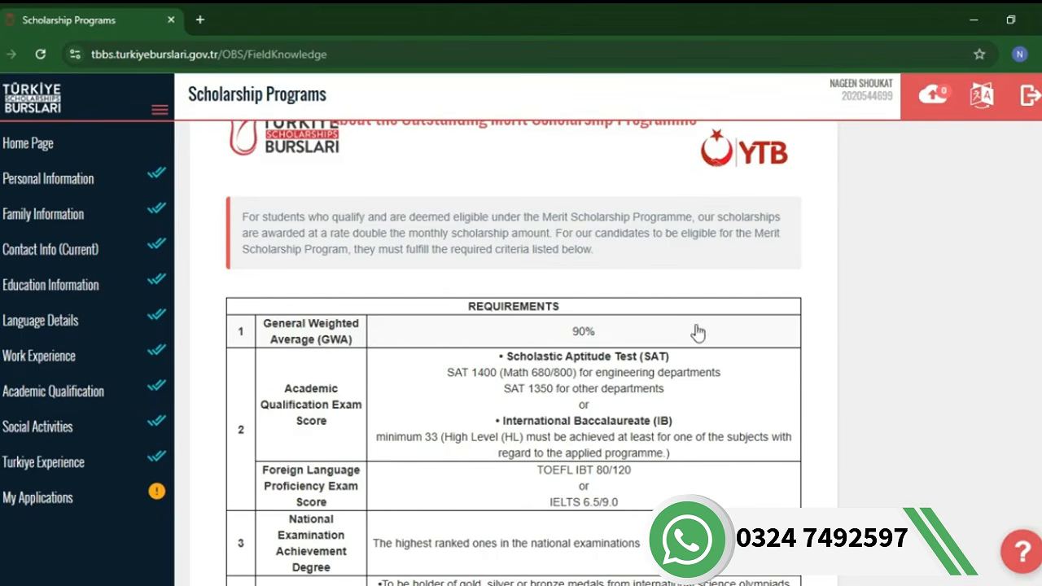
In the Scholarship Programs section, review the merit requirements and answer Yes to the Merit Scholarship Programme declaration
scroll(304, 337, down, 2)
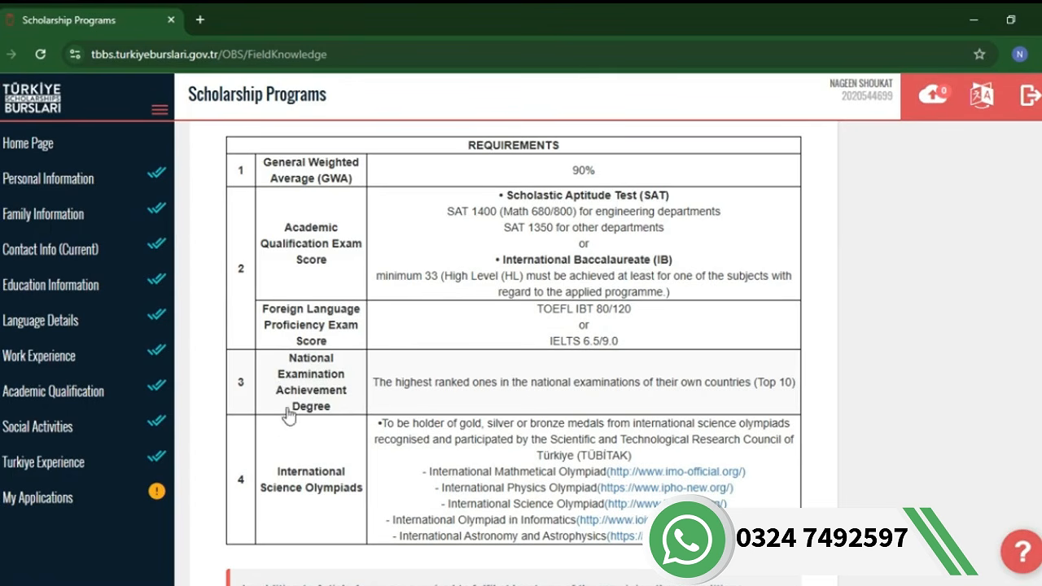
scroll(326, 413, down, 5)
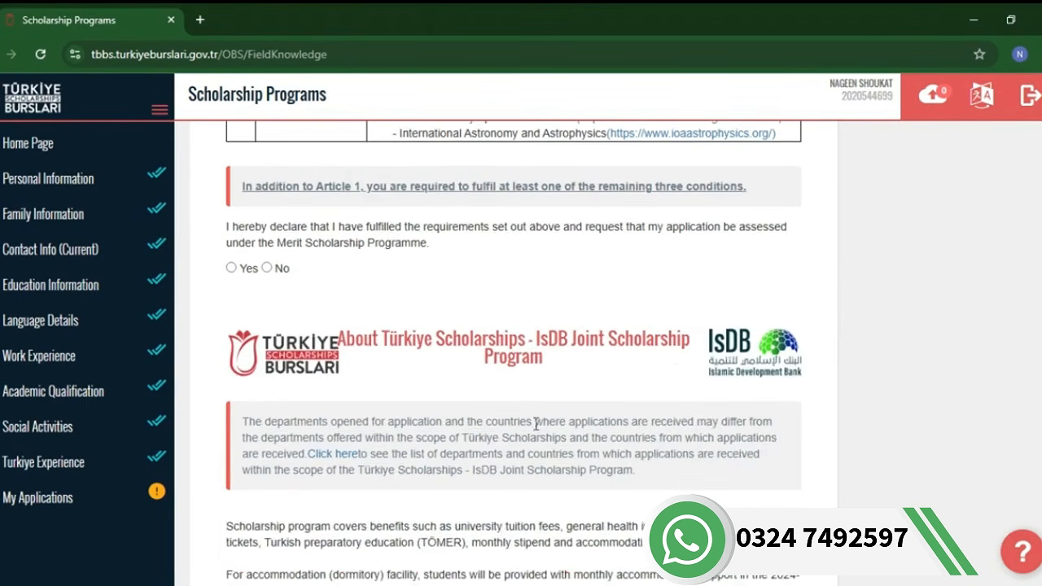
scroll(537, 425, up, 1)
click(232, 348)
scroll(355, 506, up, 4)
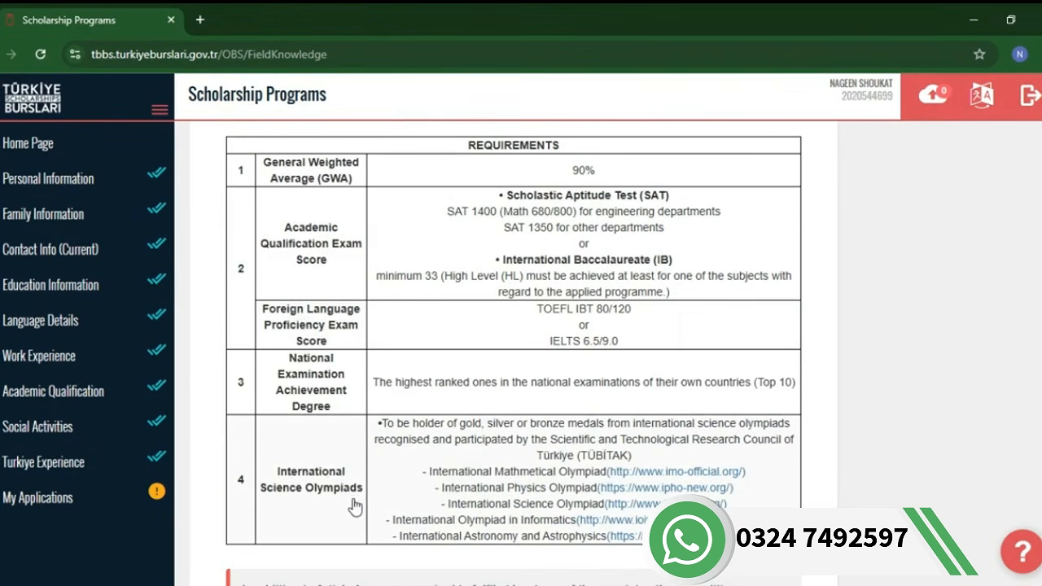
scroll(354, 506, down, 12)
scroll(395, 228, up, 2)
scroll(326, 268, down, 5)
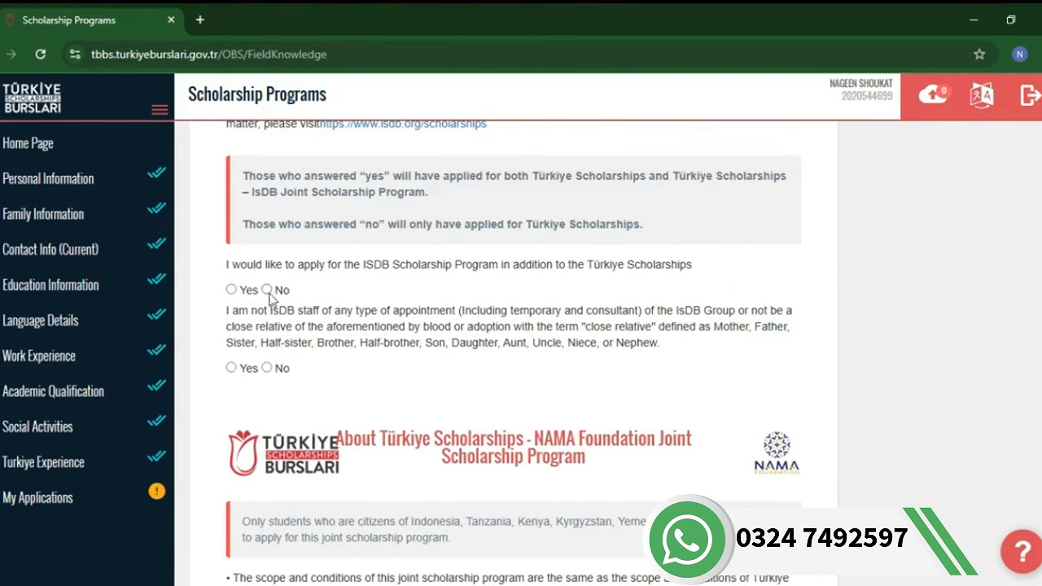
Answer No to applying for the IsDB Scholarship Program and Yes to the declaration of not being IsDB staff or a close relative
click(267, 289)
click(242, 368)
scroll(322, 351, down, 3)
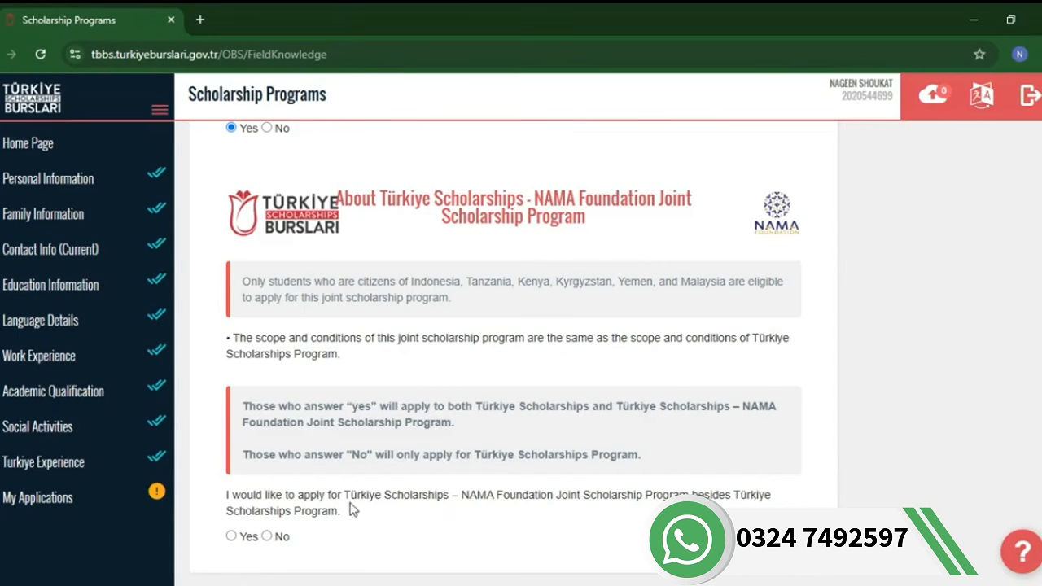
Answer Yes to applying for the NAMA Foundation Joint Scholarship Program and recheck the answers on the page
drag(470, 494, 261, 538)
click(249, 536)
scroll(312, 545, down, 10)
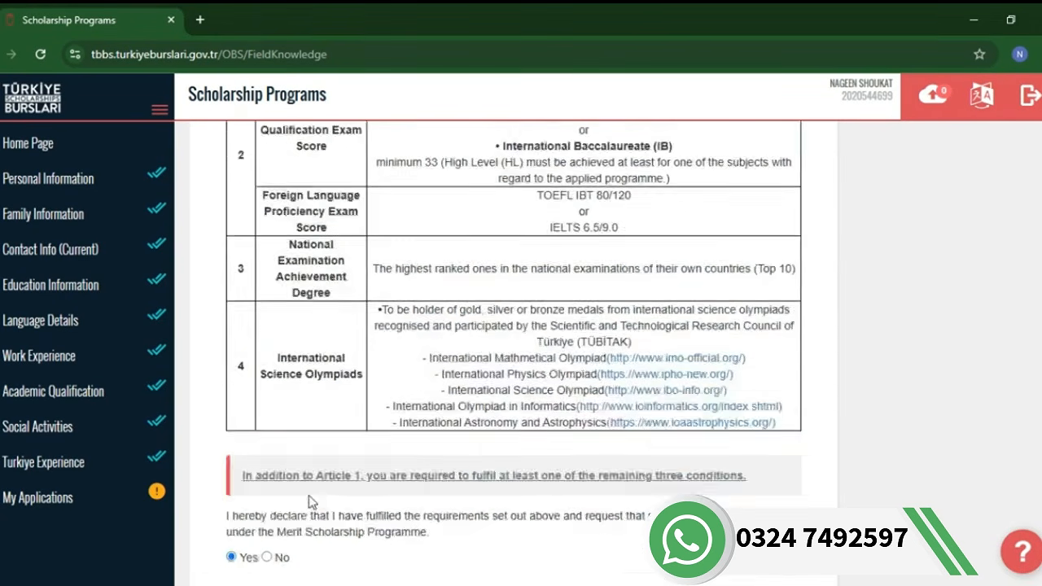
scroll(312, 496, up, 8)
scroll(337, 463, down, 17)
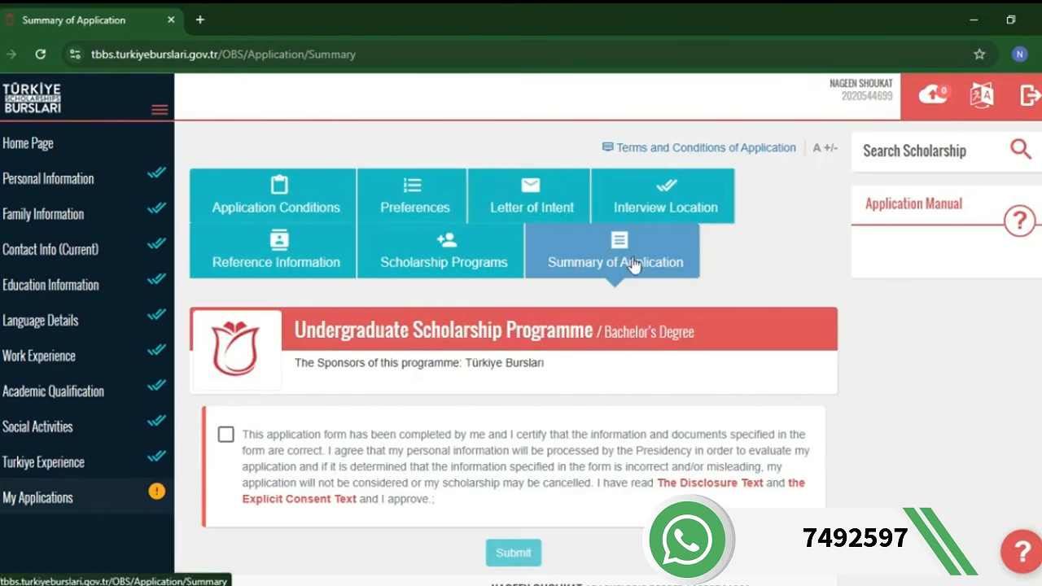
Accept the certification and consent statement in the Summary of Application and review the application details
click(225, 435)
scroll(494, 473, down, 4)
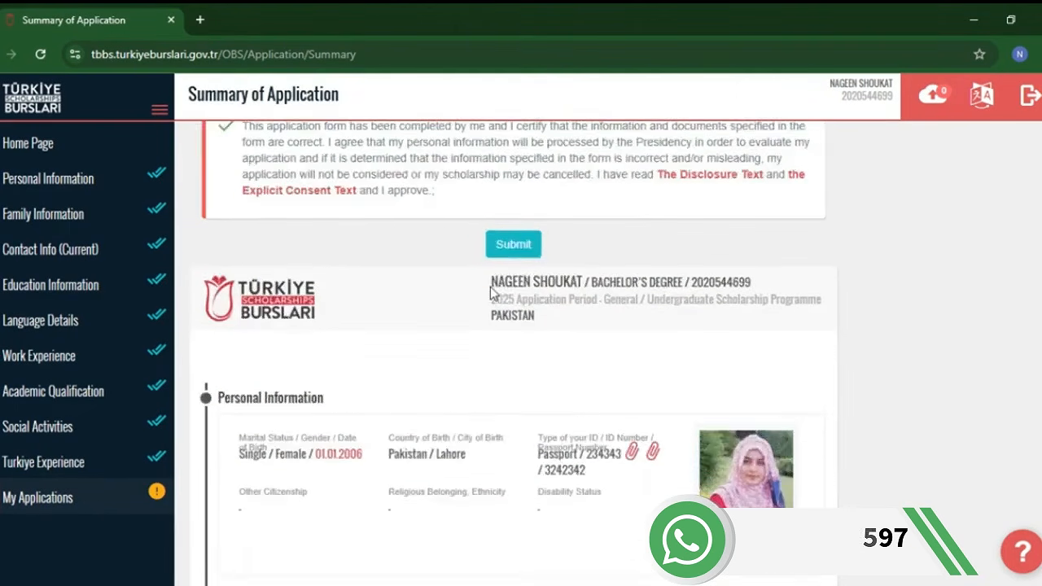
scroll(491, 301, down, 20)
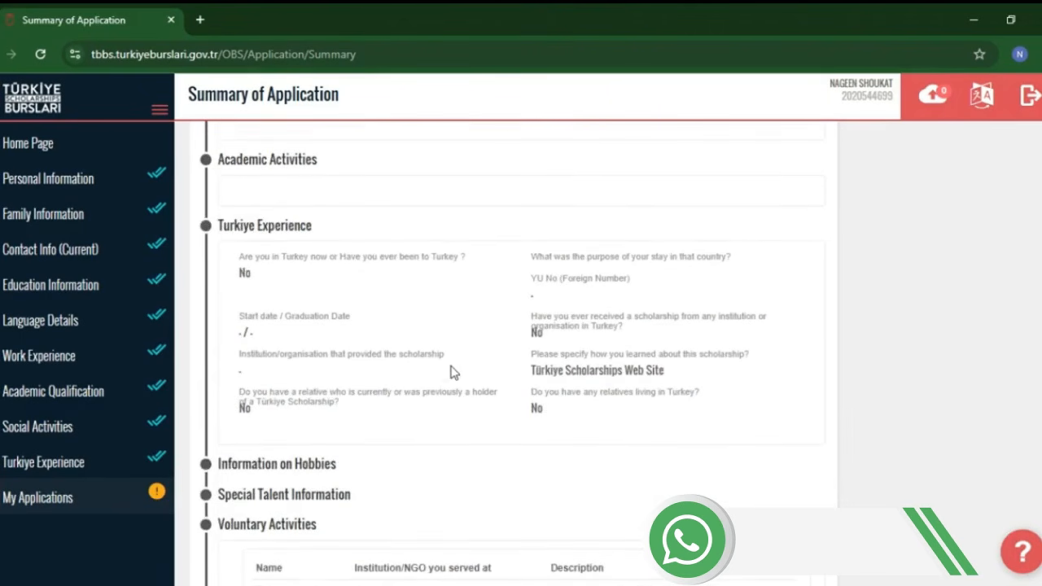